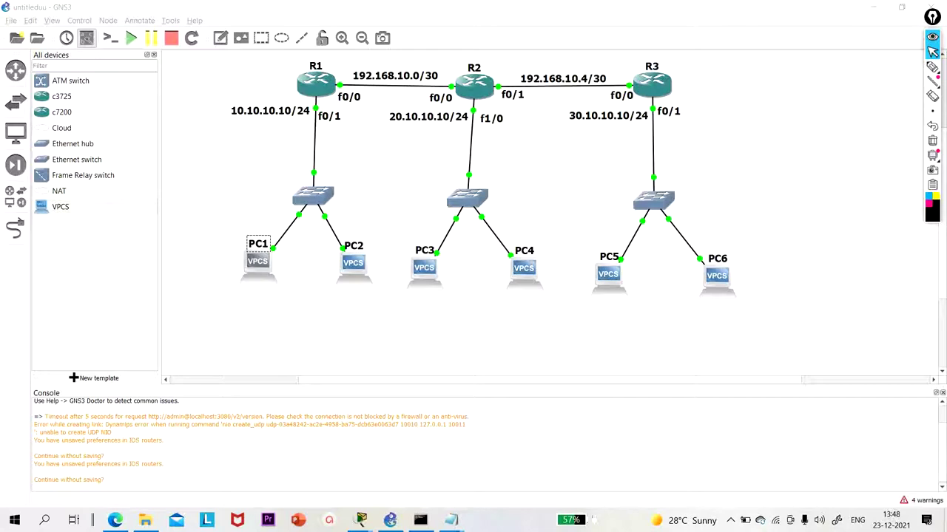
- Handwrite the numbered topics "Proxy ARP" and "Recursive lookup" beside R3's network with the pen, and clear the ink
left_click(931, 67)
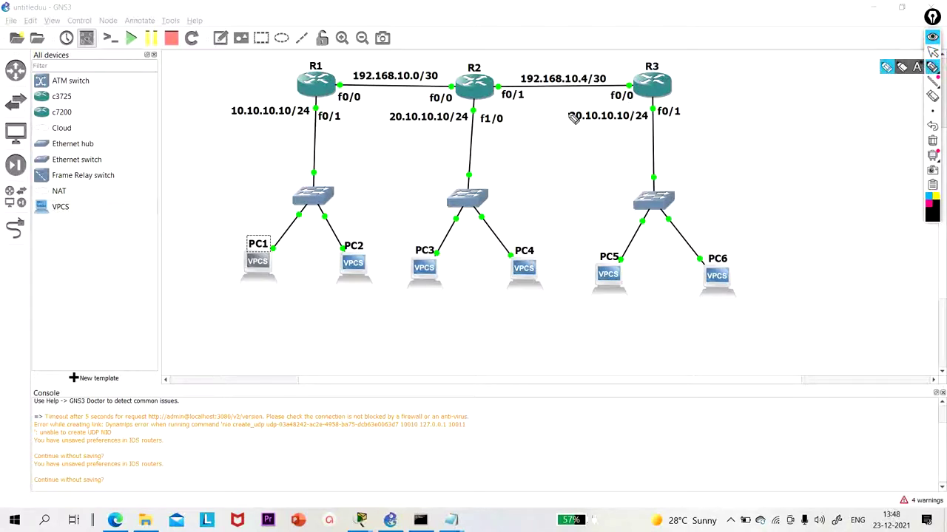
mouse_move(689, 153)
left_mouse_down()
mouse_move(692, 168)
mouse_move(691, 130)
mouse_move(740, 151)
mouse_move(795, 146)
mouse_move(803, 181)
mouse_move(795, 173)
left_mouse_up()
mouse_move(823, 140)
left_mouse_down()
mouse_move(841, 157)
mouse_move(858, 135)
mouse_move(870, 153)
mouse_move(877, 131)
mouse_move(865, 152)
left_mouse_up()
mouse_move(695, 189)
left_mouse_down()
mouse_move(746, 196)
mouse_move(756, 213)
mouse_move(808, 202)
mouse_move(818, 214)
mouse_move(902, 209)
left_mouse_up()
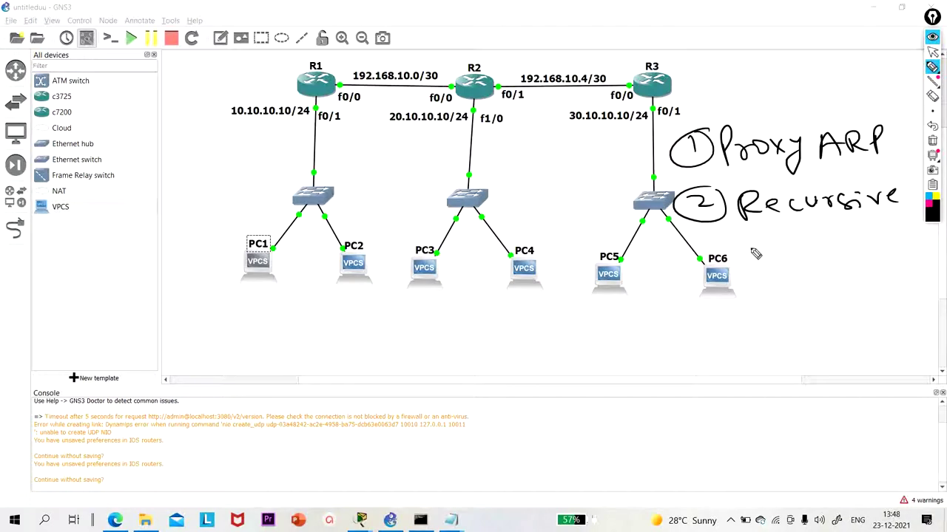
left_click_drag(759, 238, 760, 256)
left_click_drag(777, 247, 808, 255)
mouse_move(817, 236)
left_mouse_down()
mouse_move(818, 247)
mouse_move(841, 254)
mouse_move(874, 244)
left_mouse_up()
left_click_drag(818, 273, 864, 271)
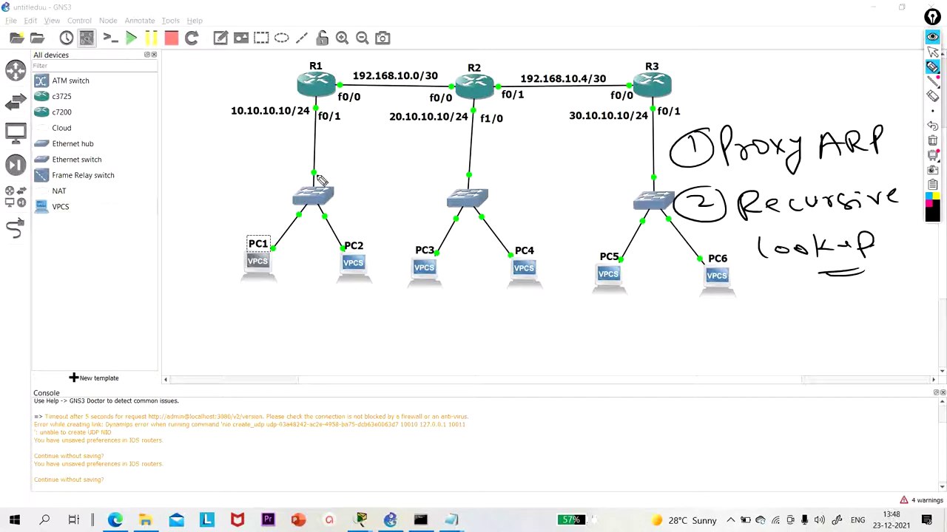
left_click(934, 140)
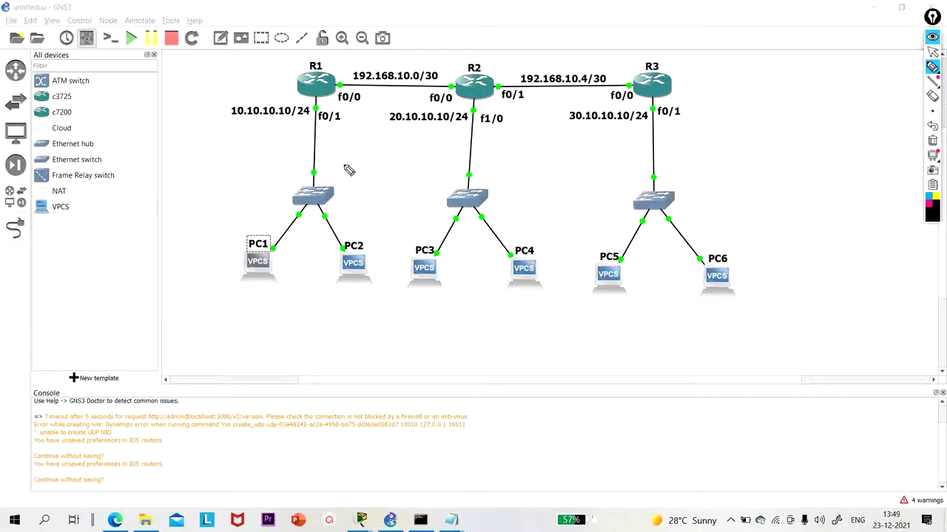
- Circle the switch-and-PC networks below R1, R2 and R3 with the pen, and clear the ink
mouse_move(322, 144)
left_mouse_down()
mouse_move(266, 317)
mouse_move(343, 159)
mouse_move(307, 140)
left_mouse_up()
mouse_move(502, 171)
left_mouse_down()
mouse_move(408, 313)
mouse_move(465, 183)
left_mouse_up()
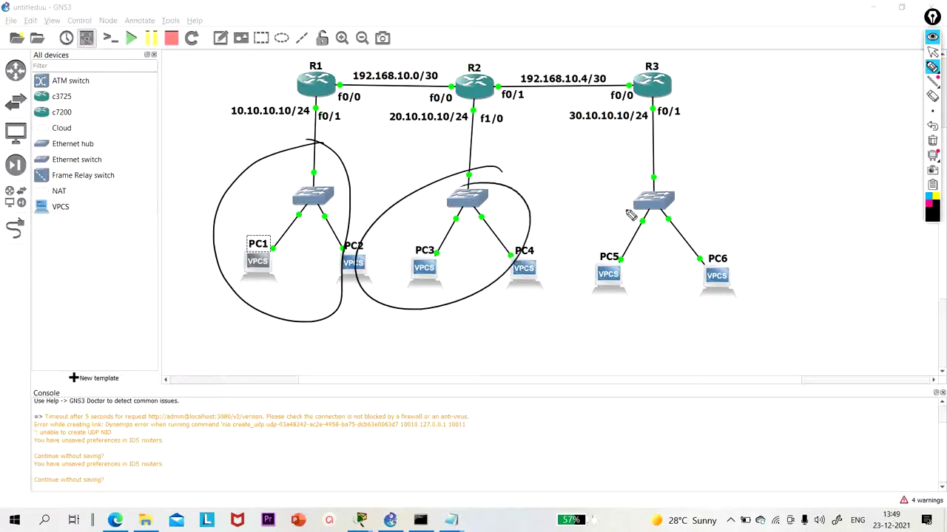
mouse_move(651, 196)
left_mouse_down()
mouse_move(702, 304)
mouse_move(645, 201)
left_mouse_up()
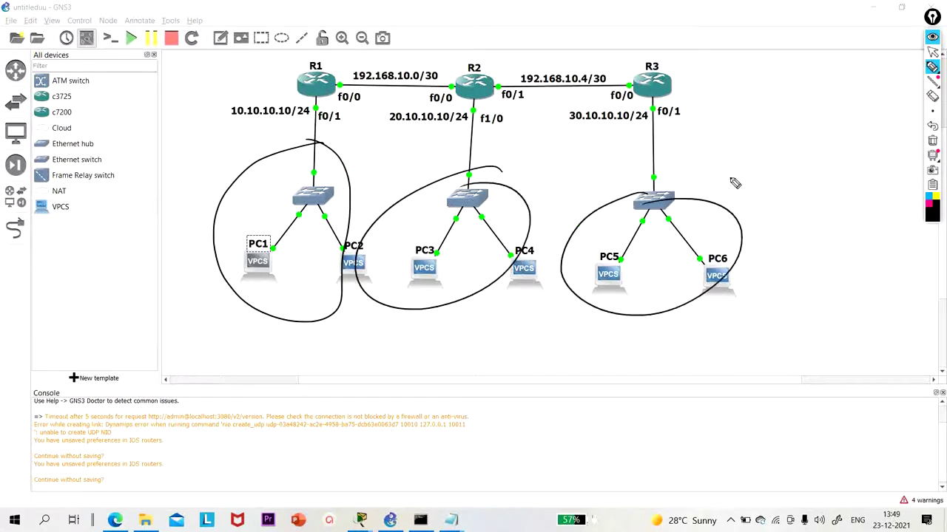
left_click(932, 140)
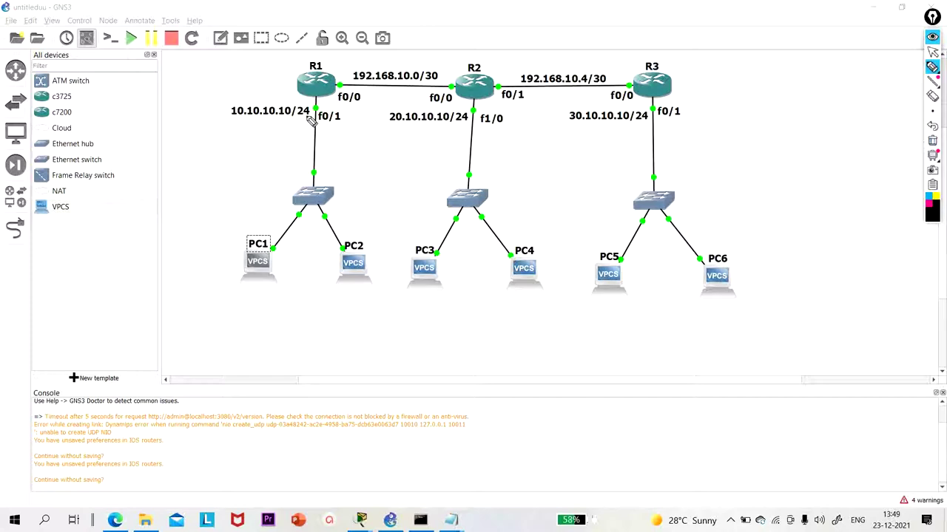
- Underline R1's 10.10.10.10/24 label, circle its f0/1 interface, and draw a circle around PC1 and PC2
mouse_move(247, 125)
left_mouse_down()
mouse_move(348, 124)
mouse_move(323, 106)
mouse_move(332, 128)
left_mouse_up()
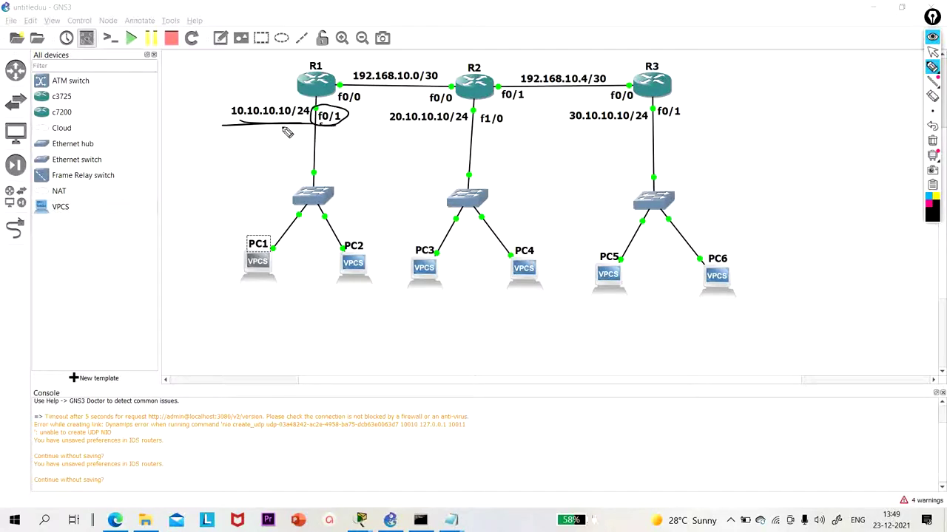
left_click_drag(265, 125, 288, 124)
mouse_move(376, 235)
left_mouse_down()
mouse_move(204, 262)
mouse_move(286, 321)
mouse_move(374, 272)
mouse_move(337, 227)
left_mouse_up()
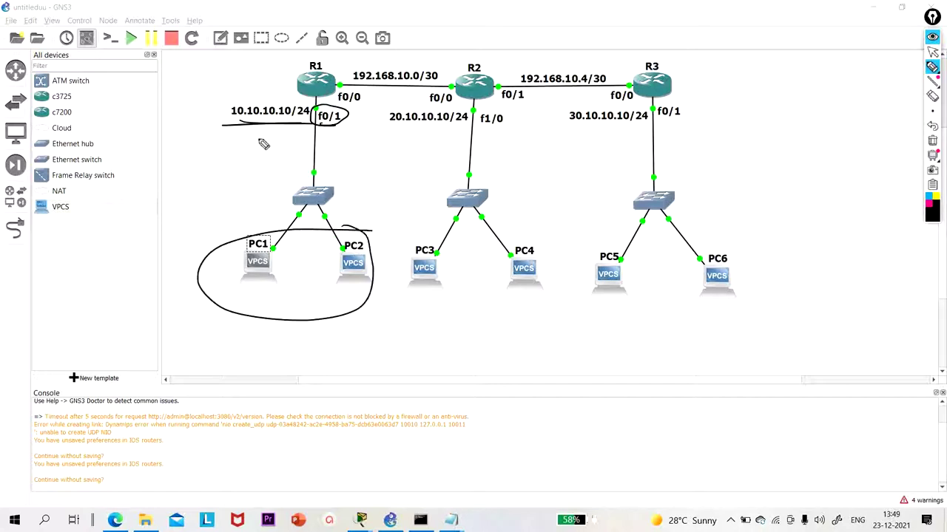
- Handwrite 10.10.10.10 below PC1 and PC2, label them 10.1 and 10.2, and clear all ink
mouse_move(263, 303)
left_mouse_down()
mouse_move(261, 315)
mouse_move(279, 303)
left_mouse_up()
left_click_drag(286, 307, 300, 320)
left_click_drag(316, 304, 329, 305)
mouse_move(338, 294)
left_mouse_down()
mouse_move(334, 313)
mouse_move(349, 294)
mouse_move(365, 295)
left_mouse_up()
mouse_move(377, 291)
left_mouse_down()
mouse_move(369, 307)
mouse_move(381, 300)
left_mouse_up()
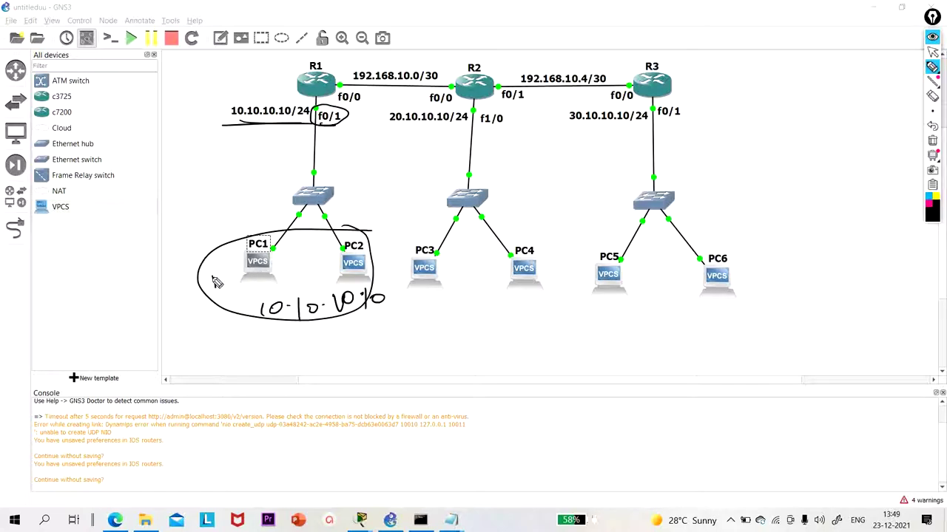
left_click_drag(214, 278, 216, 294)
left_click_drag(230, 275, 240, 284)
left_click_drag(246, 273, 247, 290)
mouse_move(314, 269)
left_mouse_down()
mouse_move(317, 284)
mouse_move(331, 272)
mouse_move(364, 275)
left_mouse_up()
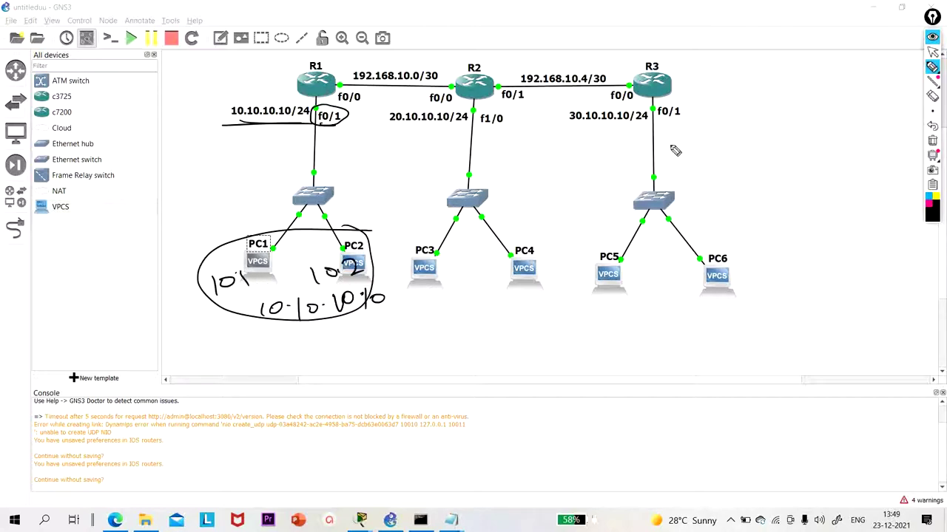
left_click(932, 141)
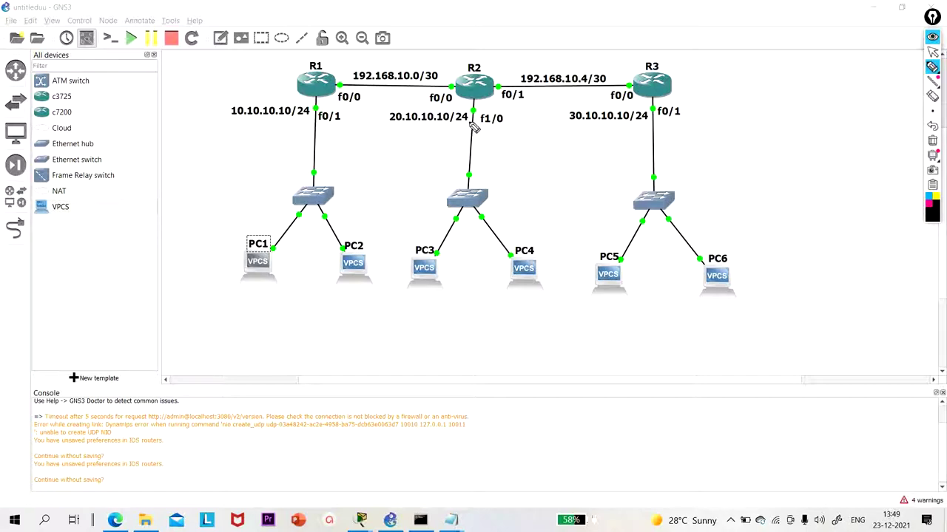
- Mark R2's f1/0 interface with the pen, circle PC3 and PC4, and clear the ink
mouse_move(474, 127)
left_mouse_down()
mouse_move(463, 125)
mouse_move(494, 120)
mouse_move(482, 125)
left_mouse_up()
mouse_move(434, 298)
left_mouse_down()
mouse_move(421, 302)
mouse_move(433, 306)
left_mouse_up()
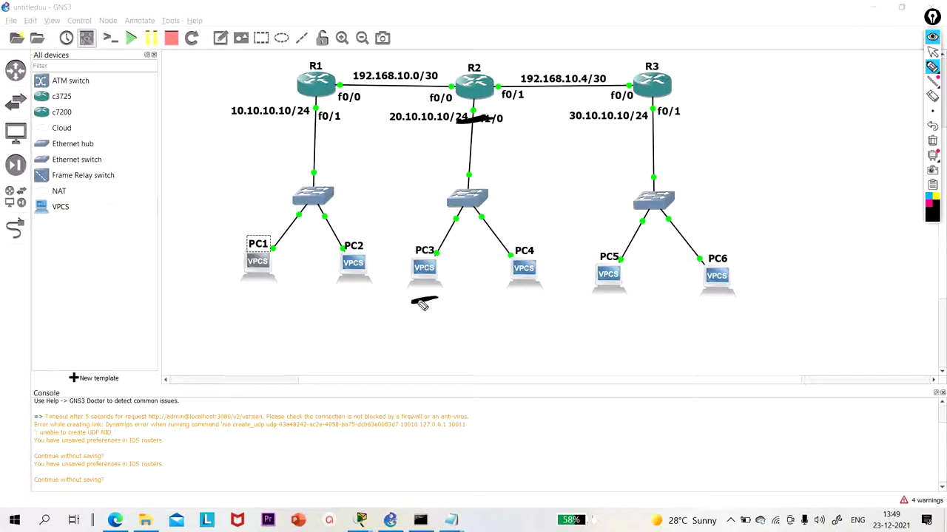
left_click_drag(453, 261, 437, 273)
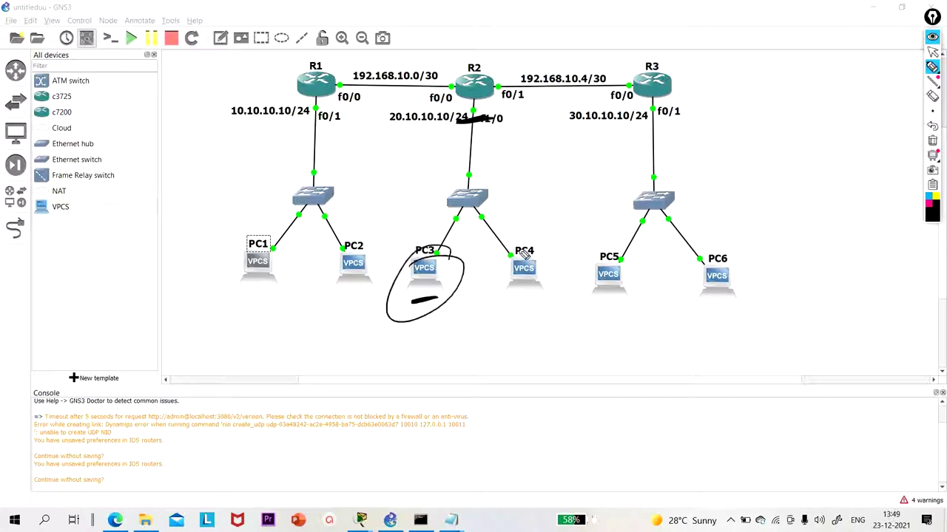
mouse_move(527, 252)
left_mouse_down()
mouse_move(523, 292)
mouse_move(515, 245)
left_mouse_up()
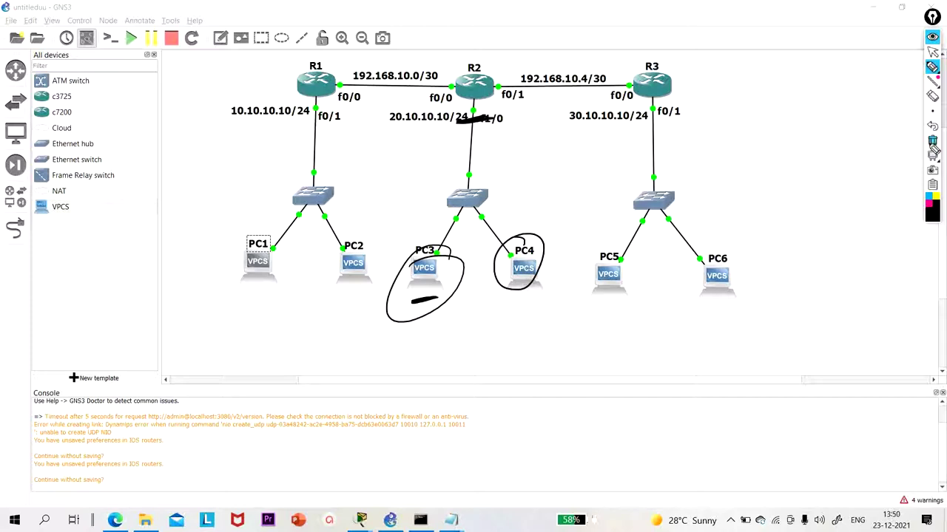
left_click(932, 141)
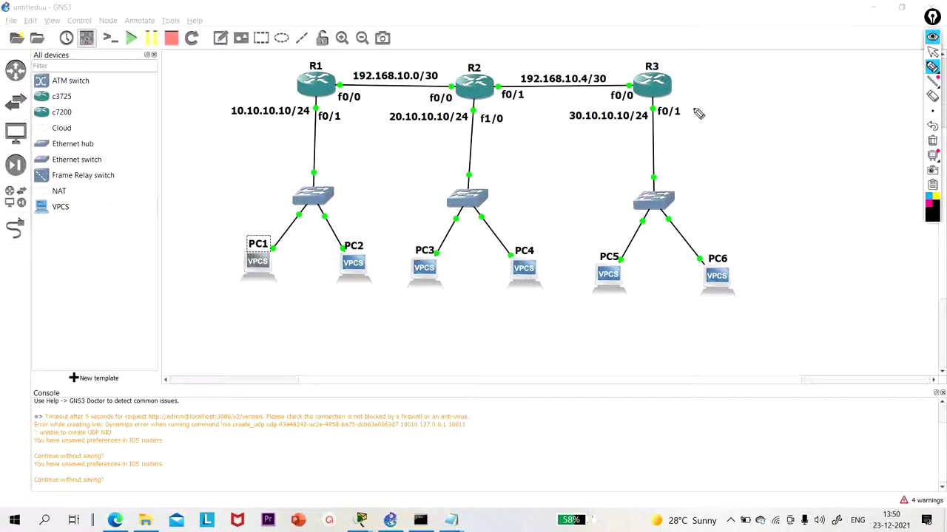
- Mark R3's f0/1 interface, underline PC5 and PC6 with the pen, and clear the ink
left_click_drag(648, 124, 679, 114)
left_click_drag(593, 304, 614, 300)
left_click_drag(705, 309, 749, 300)
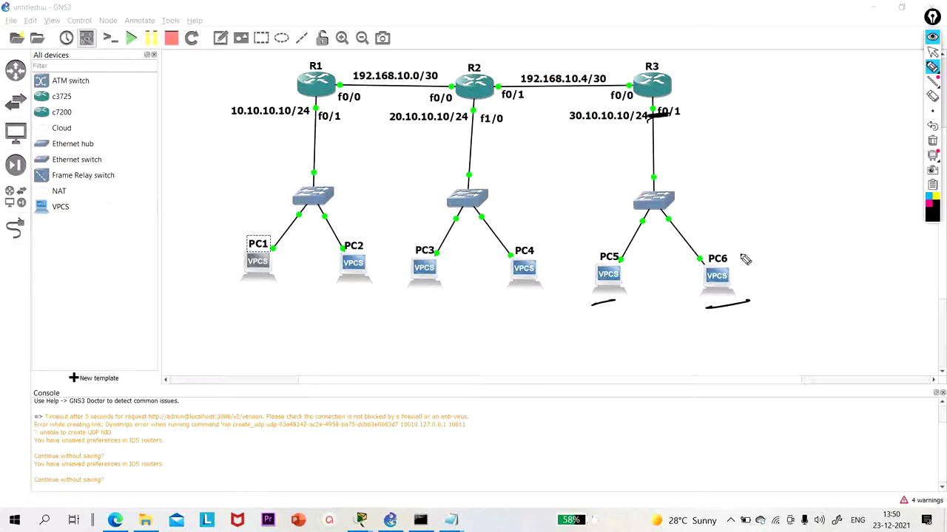
left_click(932, 141)
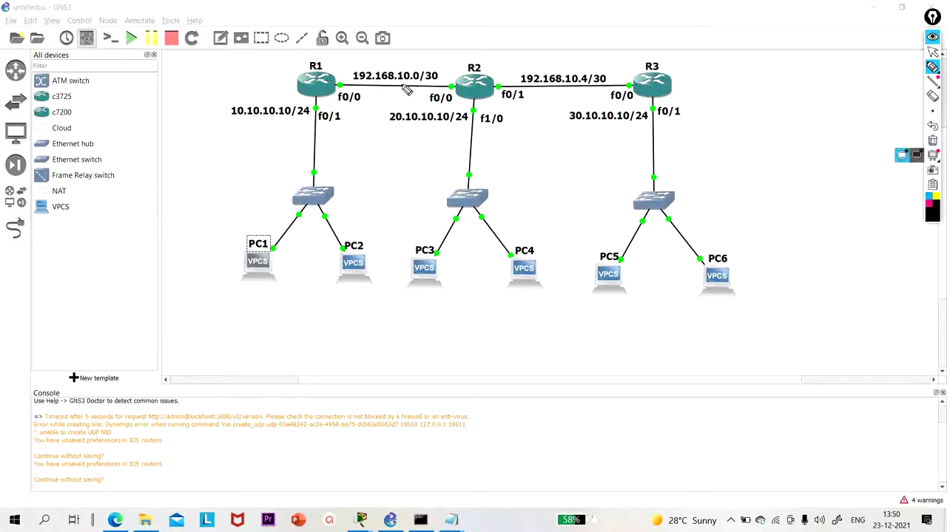
- Circle the router links' 192.168.10.0/30 and 192.168.10.4/30 labels, clear the ink, and return to the normal pointer
mouse_move(411, 85)
left_mouse_down()
mouse_move(438, 83)
mouse_move(447, 64)
mouse_move(394, 56)
mouse_move(333, 72)
mouse_move(347, 86)
mouse_move(420, 87)
left_mouse_up()
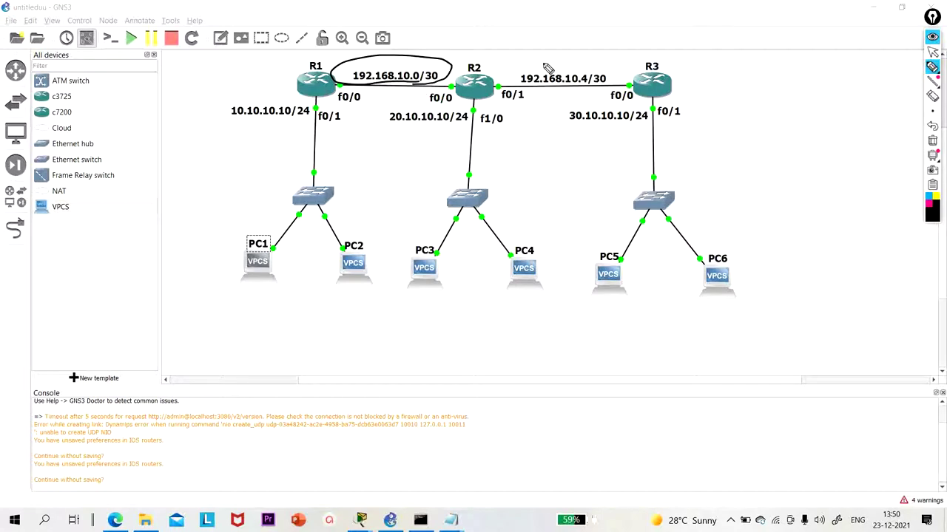
mouse_move(547, 65)
left_mouse_down()
mouse_move(503, 85)
mouse_move(618, 89)
mouse_move(545, 64)
mouse_move(584, 80)
left_mouse_up()
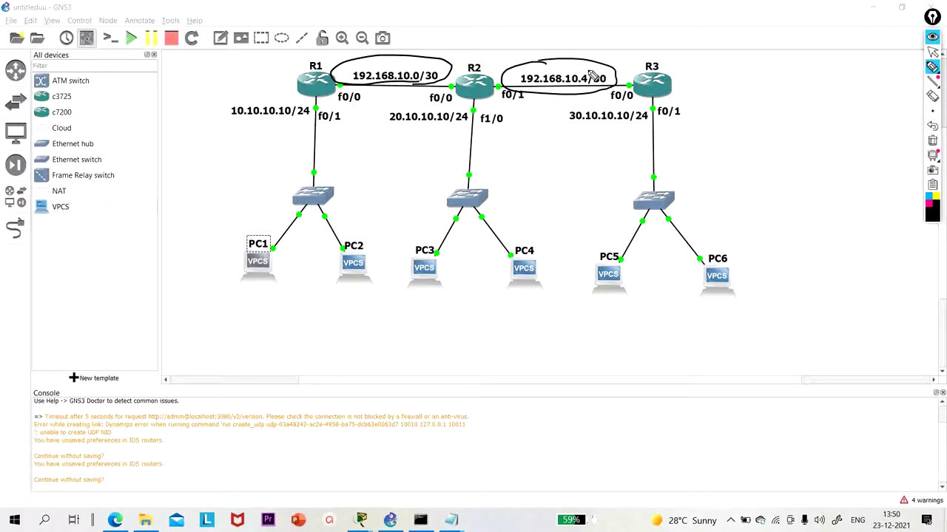
left_click(932, 141)
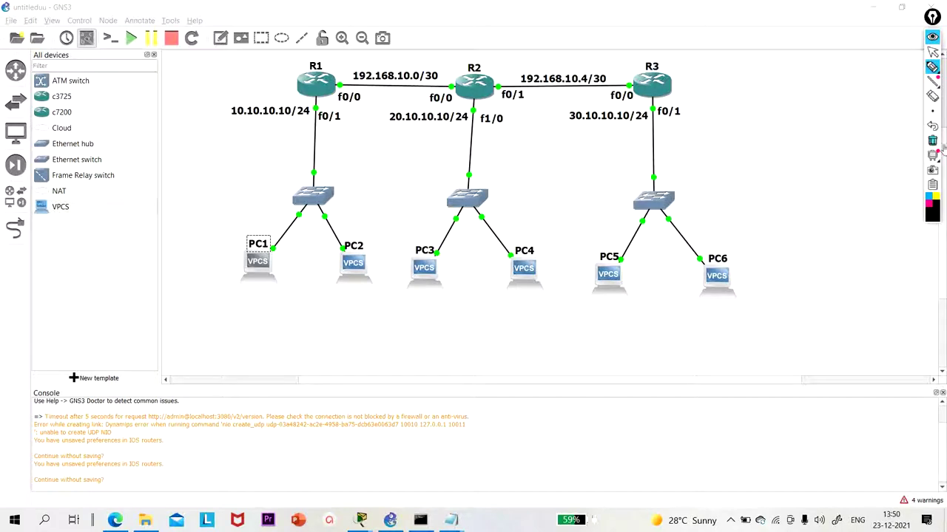
left_click(933, 51)
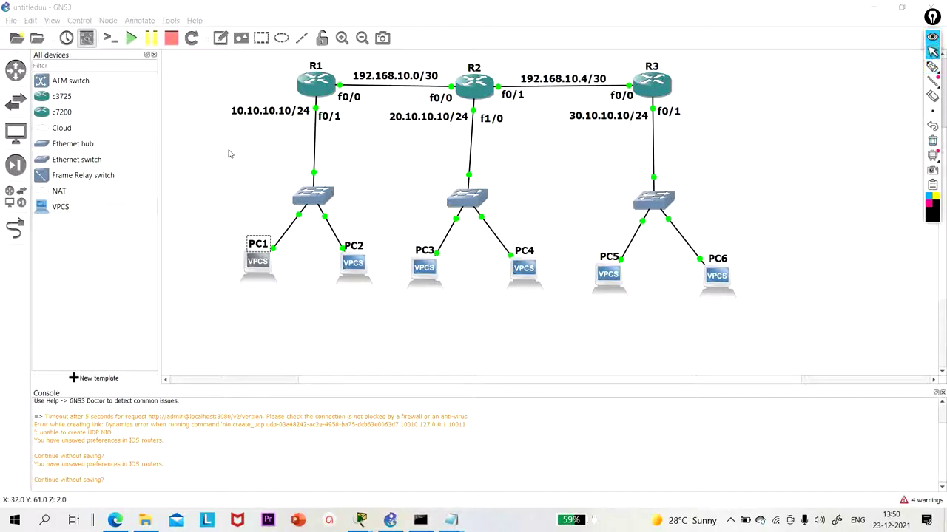
- Open router R1's console and push the old output out of view with empty prompt lines
left_click_drag(313, 85, 316, 88)
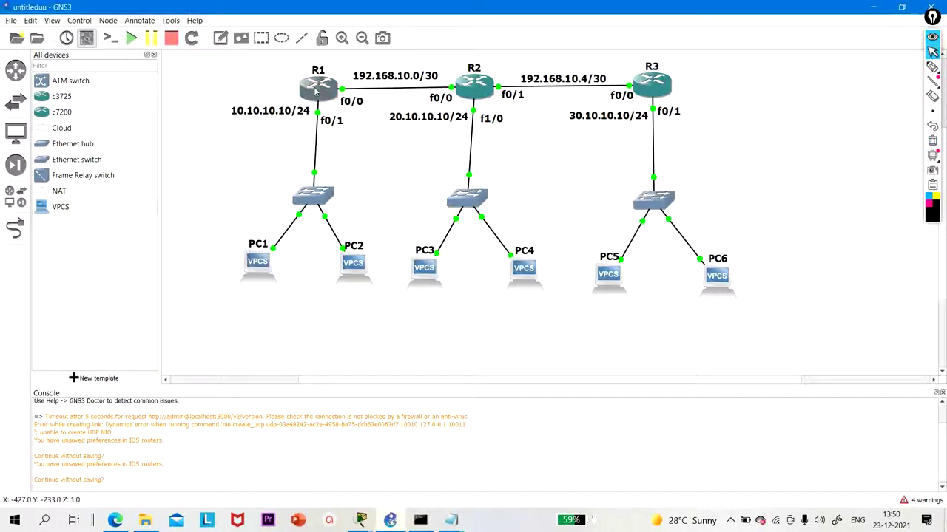
double_click(323, 90)
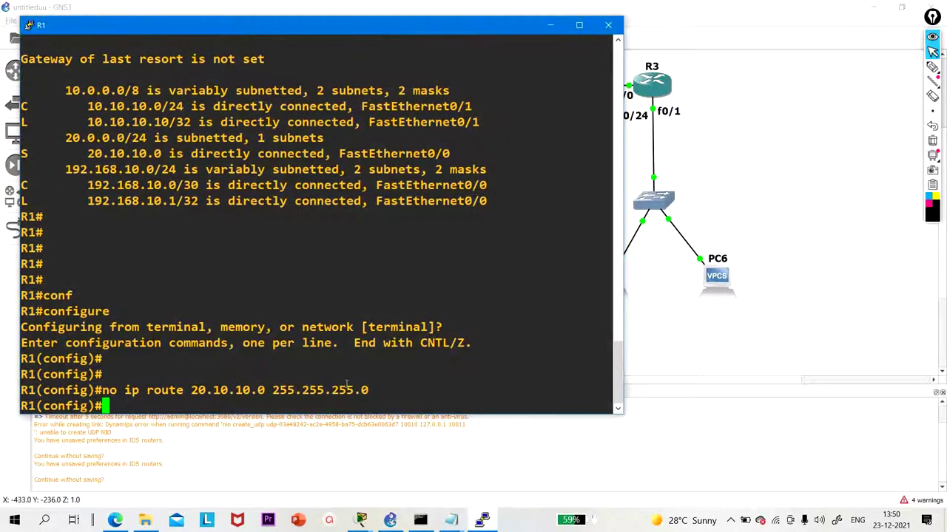
key("Return")
key("Return")
key("Return")
key("Return")
key("Return")
key("Return")
key("Return")
key("Return")
key("Return")
key("Return")
key("Return")
key("Return")
key("Return")
key("Return")
key("Return")
key("Return")
key("Return")
key("Return")
key("Return")
key("Return")
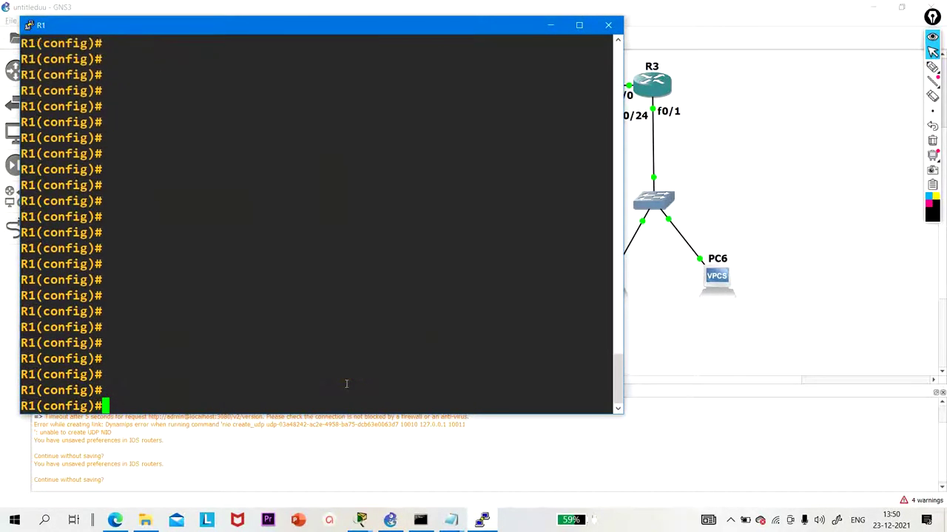
- Leave R1's global configuration mode with exi to return to the privileged prompt
type("exi")
key("Return")
key("Return")
key("Return")
key("Return")
key("Return")
- Show R1's brief interface summary with show ip int br
type("sh")
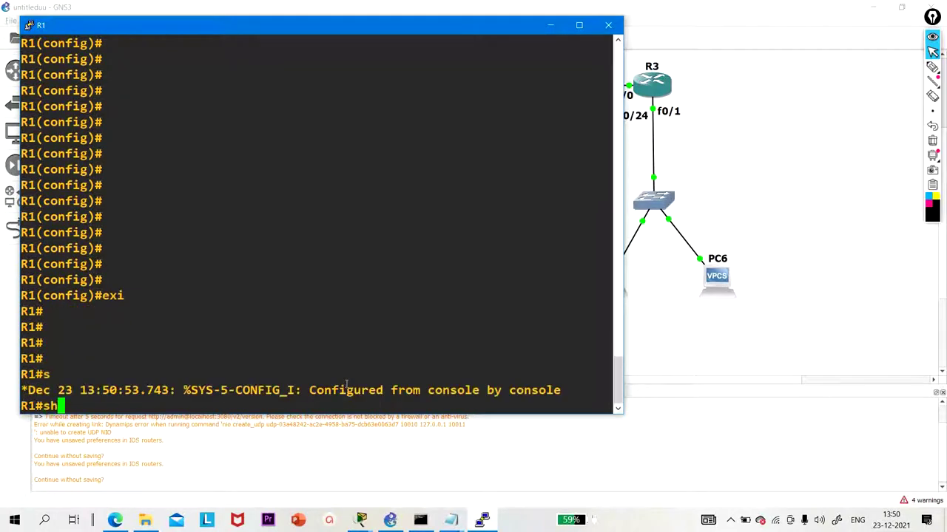
key("Tab")
type("ip rou")
key("Tab")
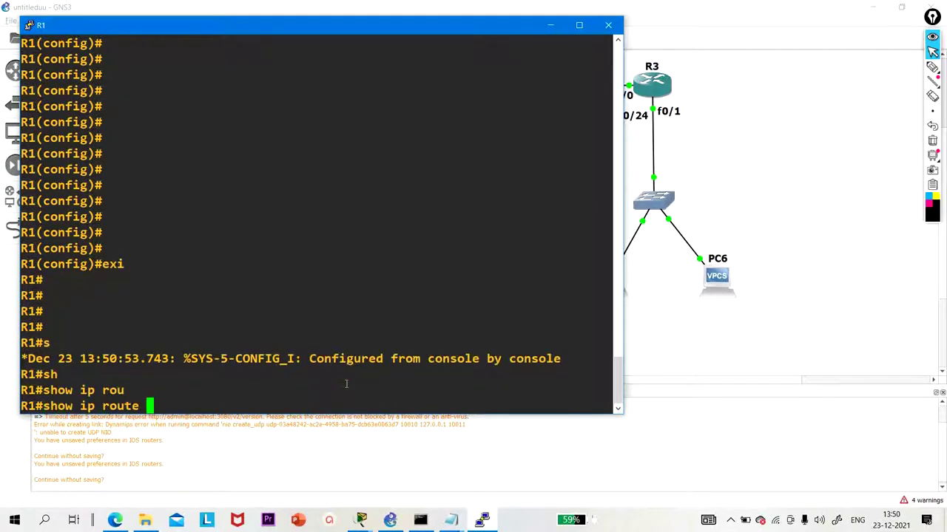
key("BackSpace")
key("BackSpace")
key("BackSpace")
key("BackSpace")
key("BackSpace")
key("BackSpace")
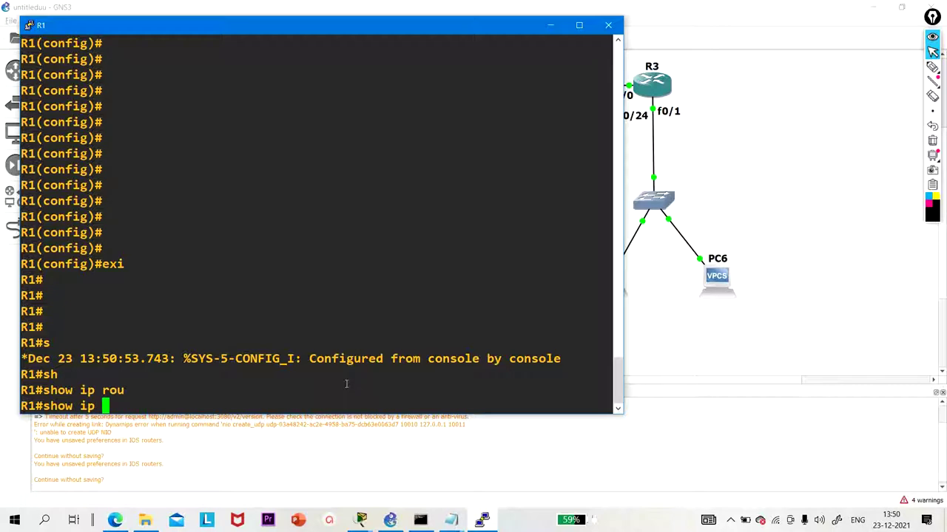
type("int b")
type("r")
key("Return")
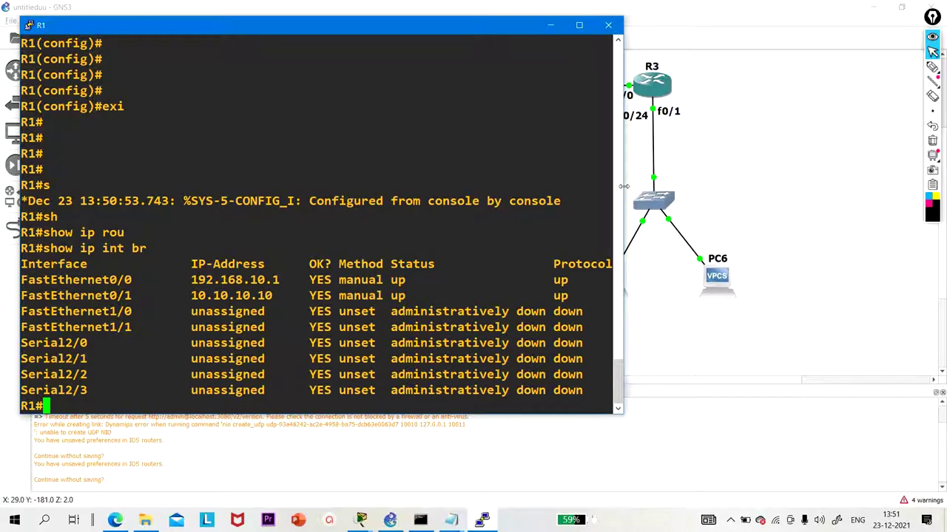
- Widen the R1 console, place it below the routers, and highlight the FastEthernet0/0 and FastEthernet0/1 rows to review their addresses
left_click_drag(623, 187, 874, 207)
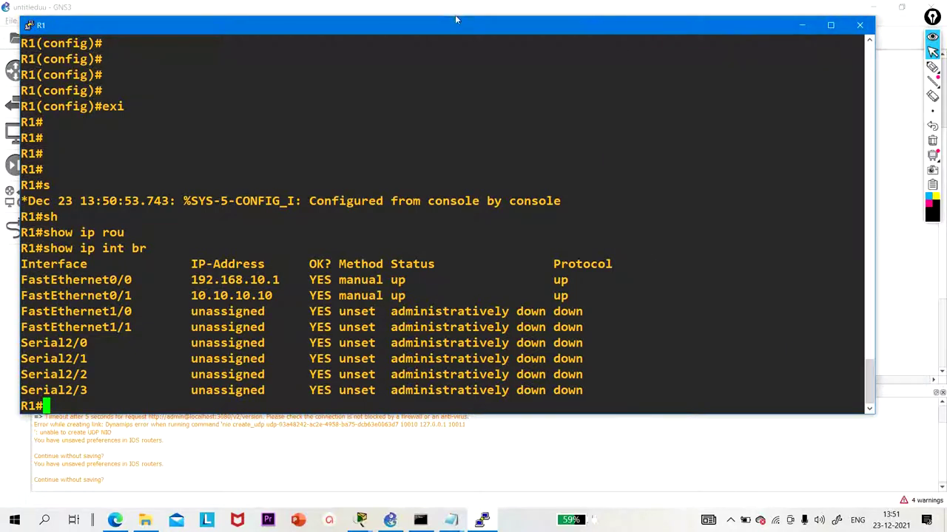
left_click_drag(457, 15, 548, 209)
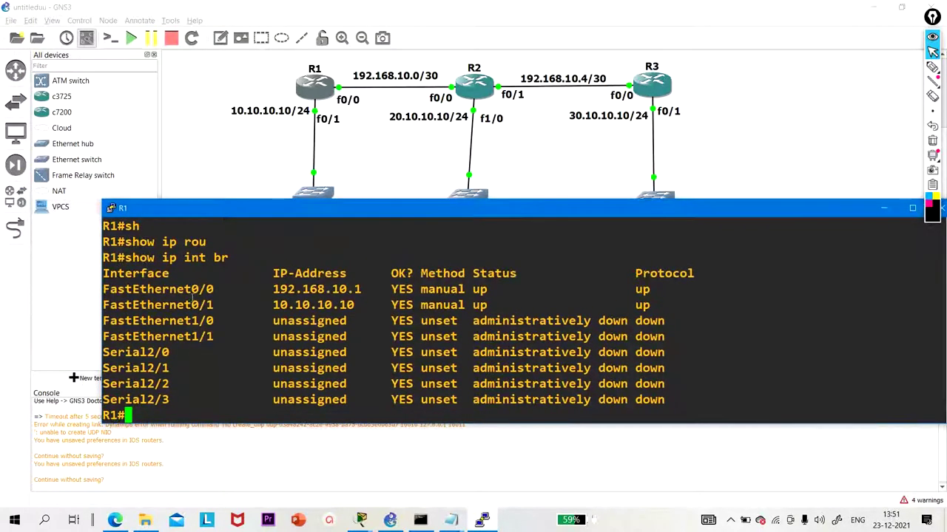
left_click_drag(183, 289, 365, 289)
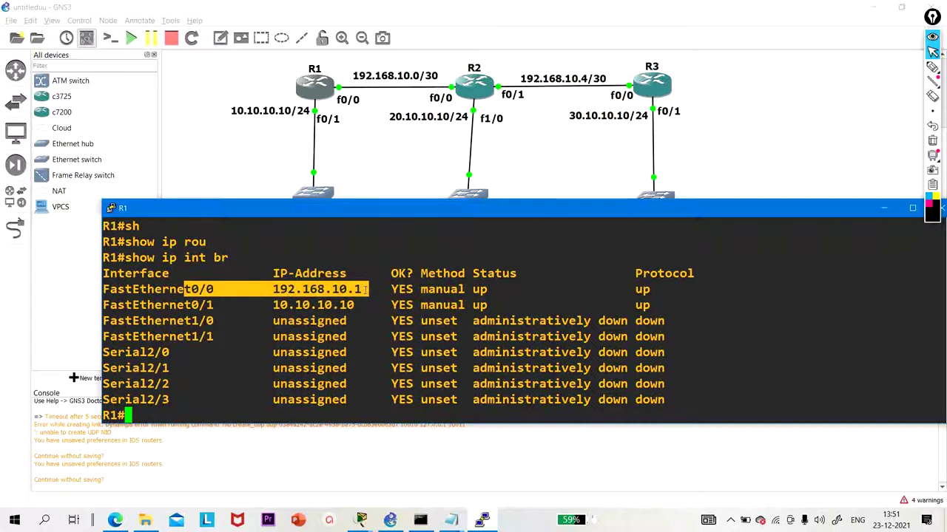
left_click_drag(367, 290, 685, 299)
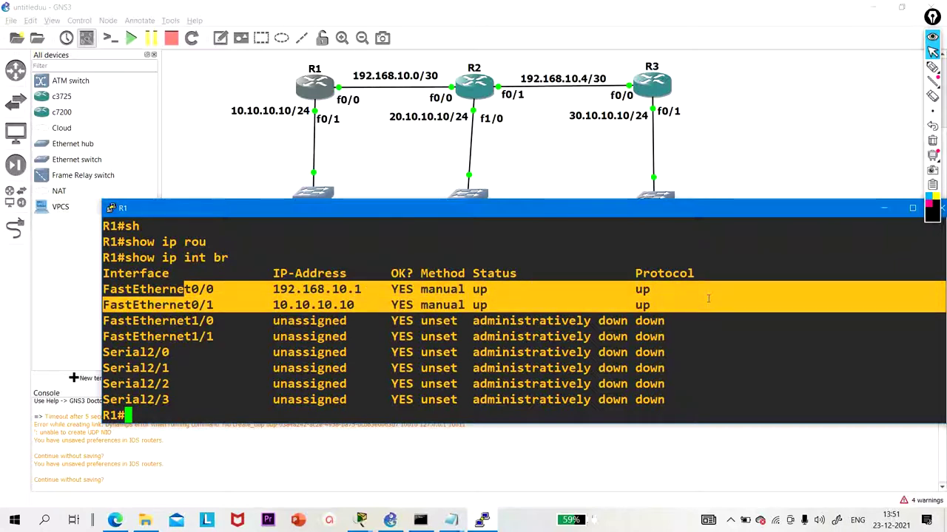
left_click(258, 319)
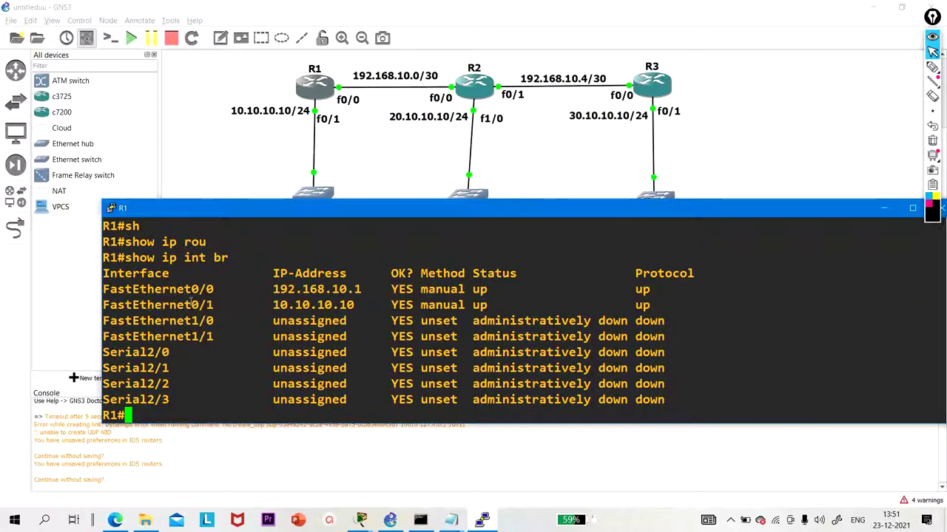
left_click_drag(191, 302, 517, 306)
right_click(632, 352)
- Show R1's routing table with show ip route, highlight its connected and local route entries, and minimize the console
key("Return")
key("Return")
key("Return")
key("Return")
type("sh")
key("Tab")
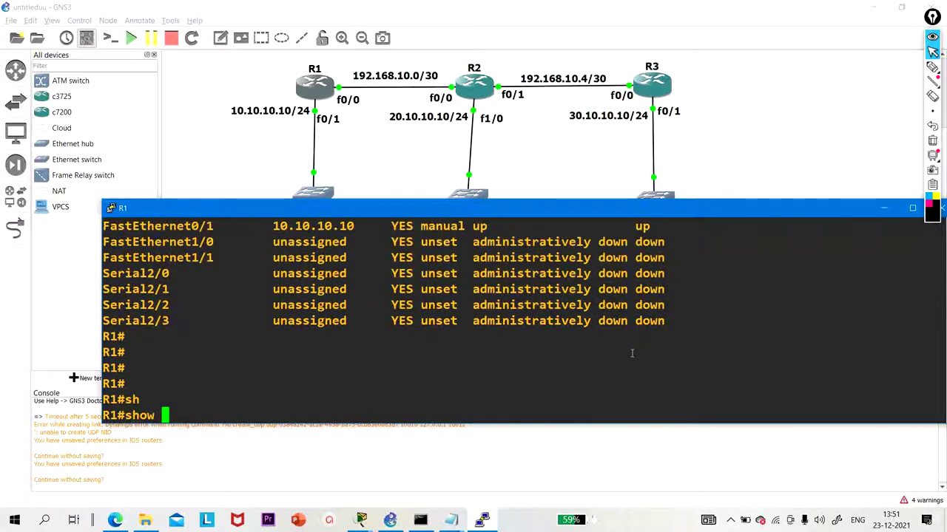
type("ip rou")
key("Tab")
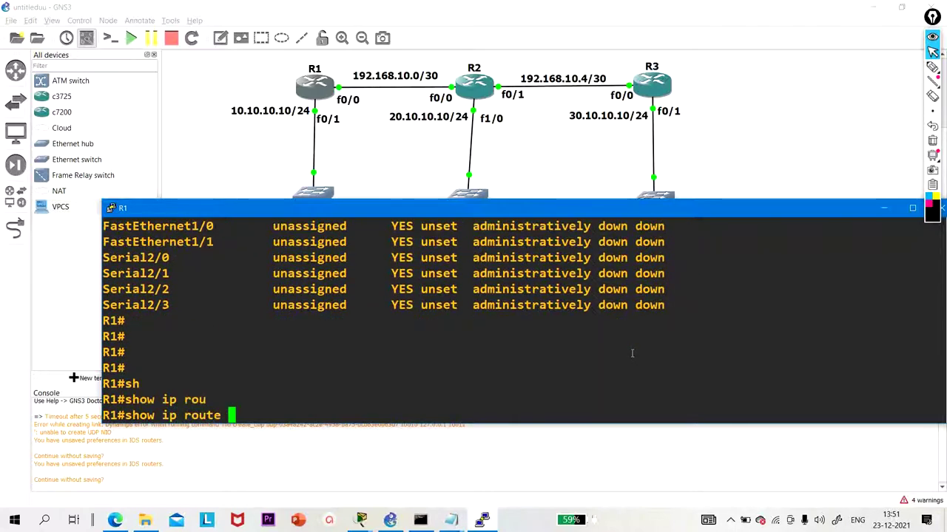
key("Return")
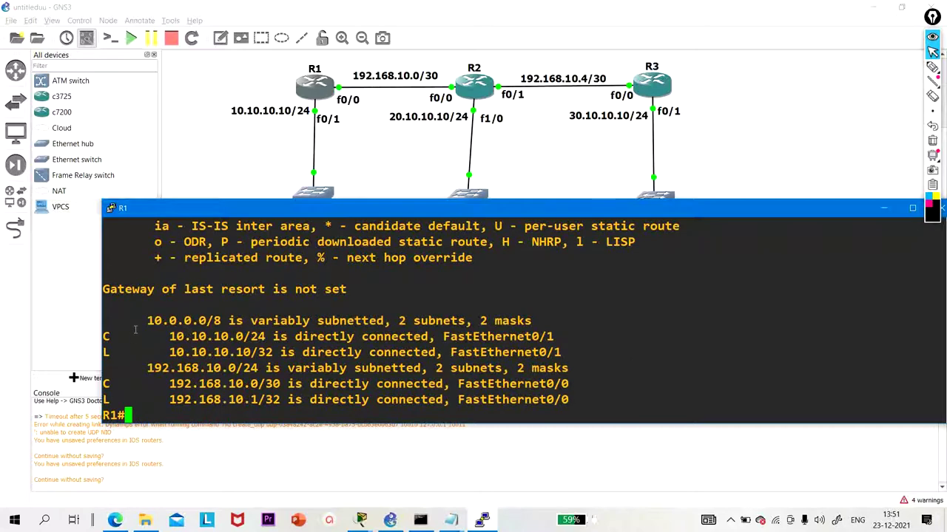
left_click_drag(136, 319, 625, 400)
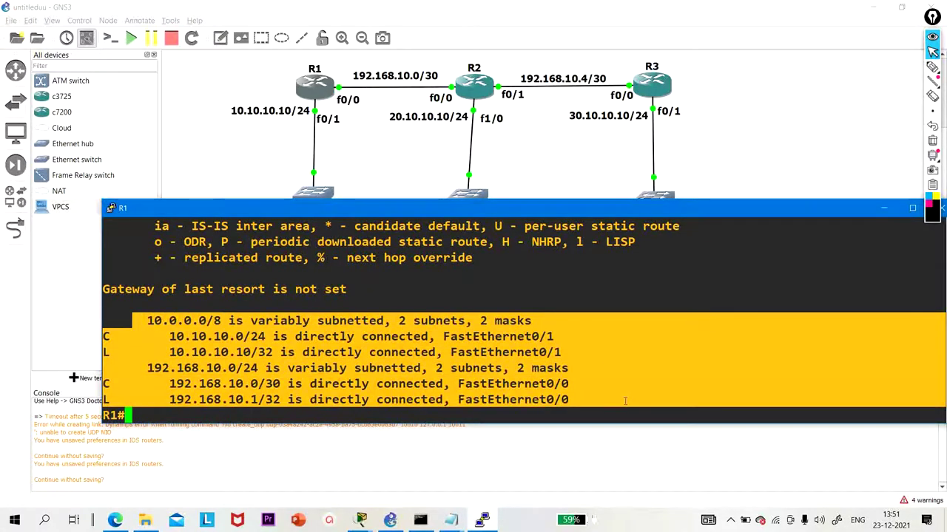
left_click(883, 208)
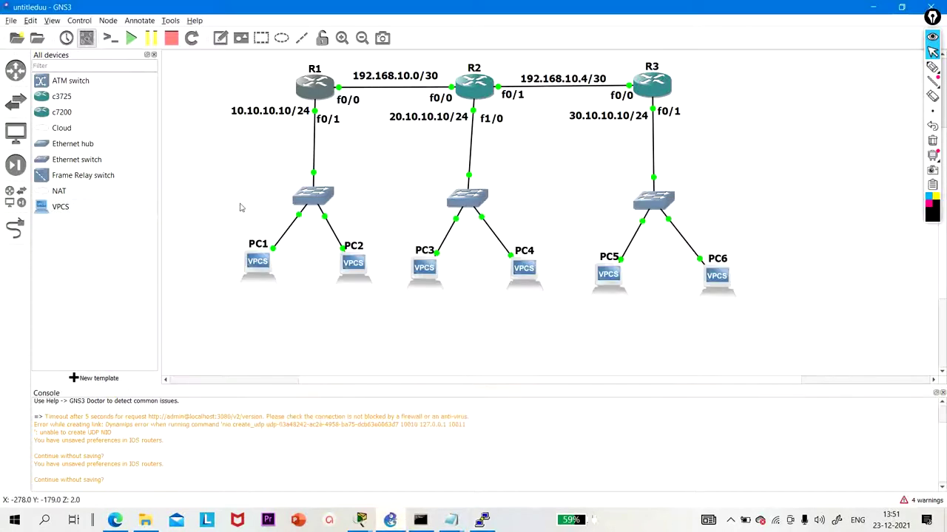
- Point out the PC groups and routers R2 and R3 in the topology with selection boxes, and activate the annotation pen
left_click_drag(239, 206, 346, 288)
left_click_drag(402, 193, 577, 309)
left_click(546, 208)
left_click_drag(207, 214, 391, 239)
left_click_drag(568, 197, 817, 290)
mouse_move(309, 83)
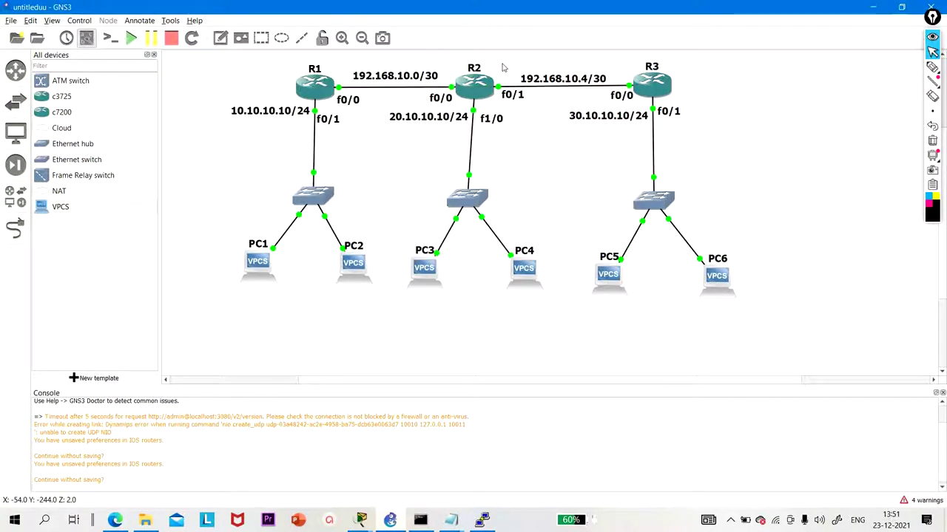
left_click_drag(502, 64, 434, 136)
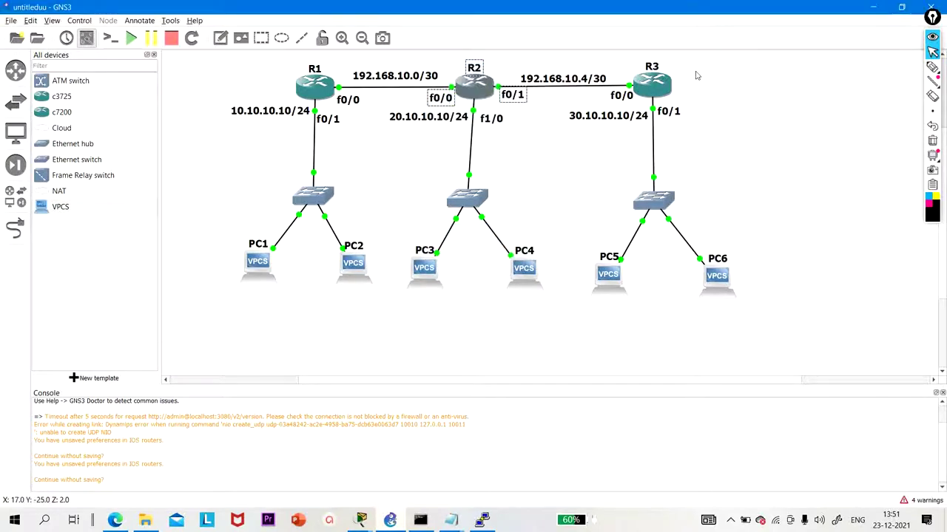
left_click_drag(696, 56, 636, 111)
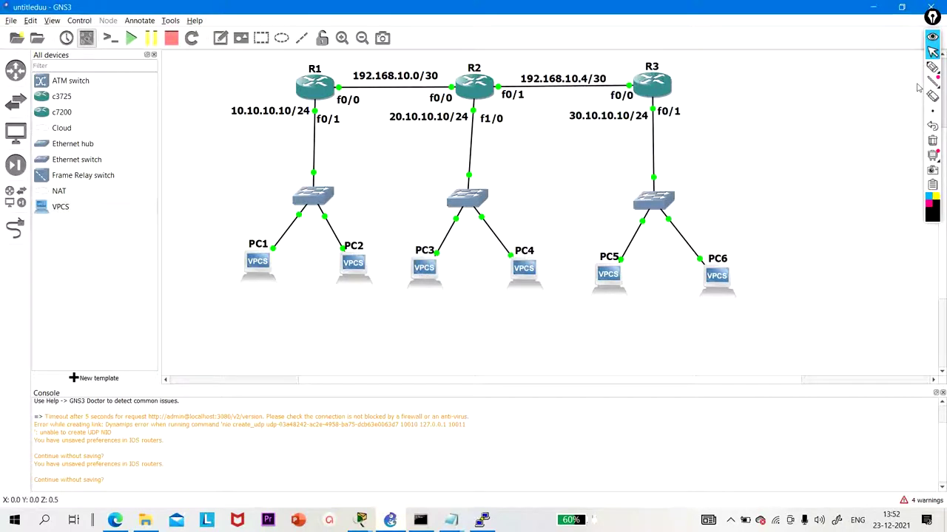
left_click(932, 66)
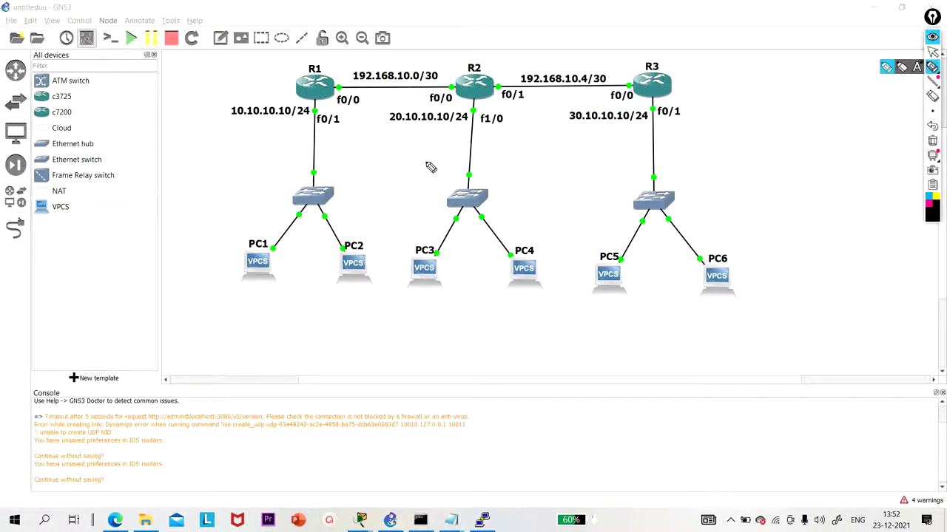
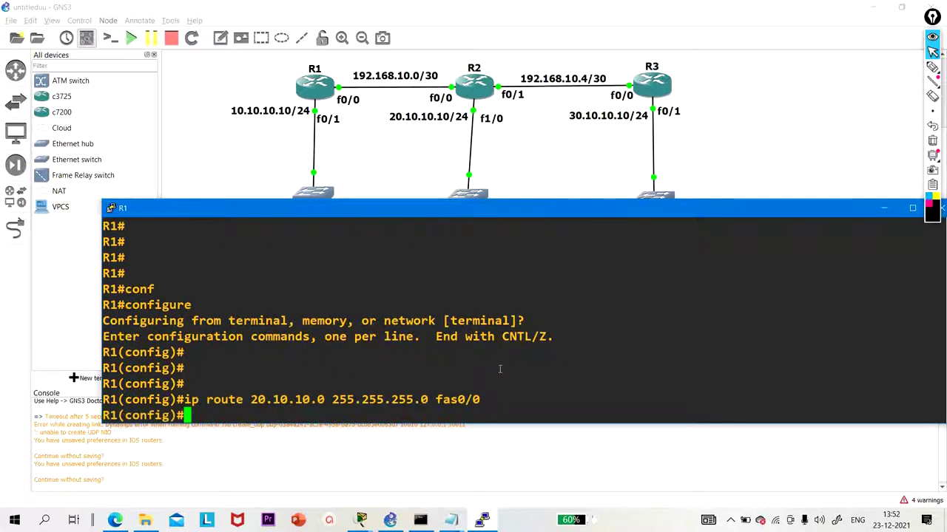
- Leave R1's global configuration mode with exi and add several empty prompt lines
type("exi")
key("Return")
key("Return")
key("Return")
key("Return")
key("Return")
key("Return")
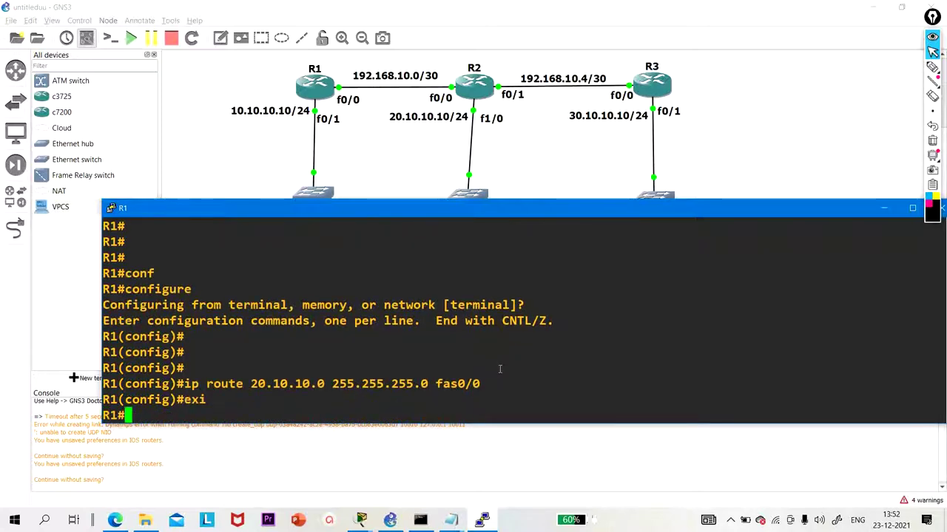
- Show R1's routing table again with show ip route to check the static route
type("sh")
key("Tab")
type("ip int")
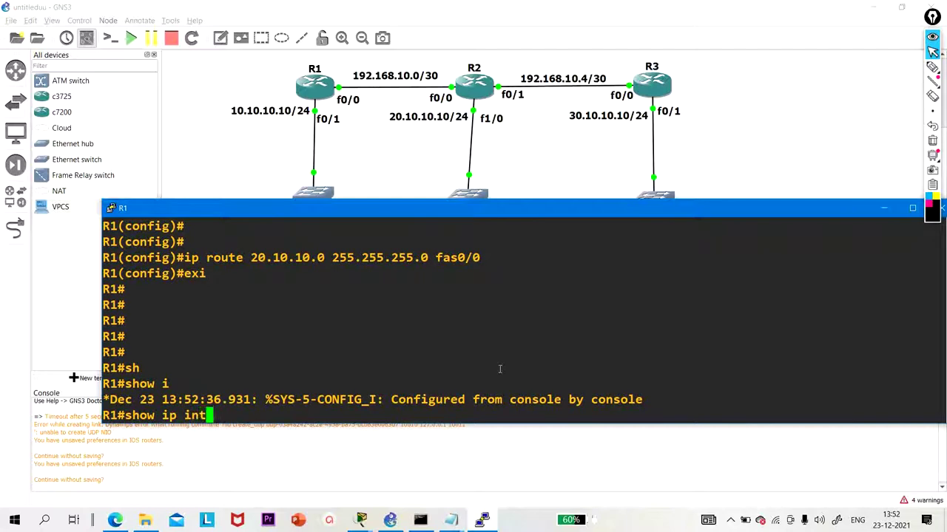
key("BackSpace")
key("BackSpace")
key("BackSpace")
type("rou")
key("Tab")
key("Return")
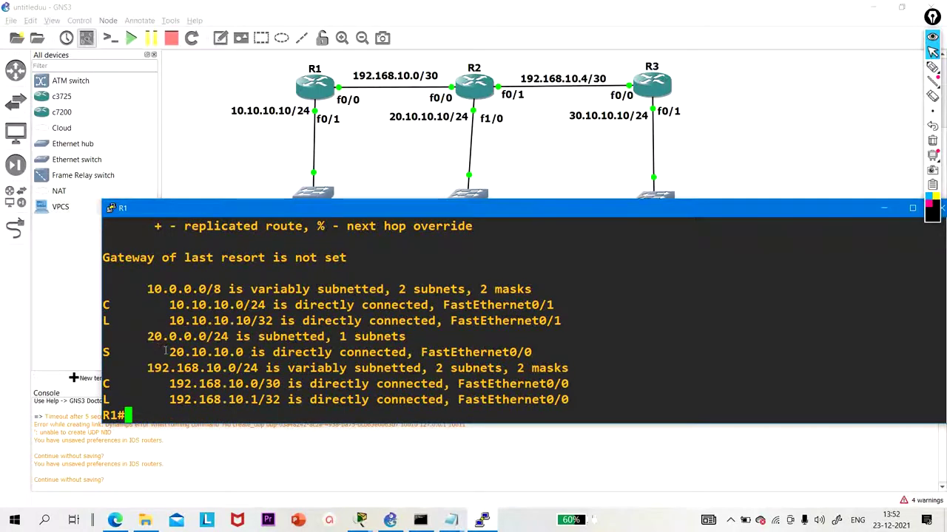
- Highlight the static route entry for 20.10.10.0 in R1's routing table, and minimize the console
left_click_drag(162, 352, 225, 352)
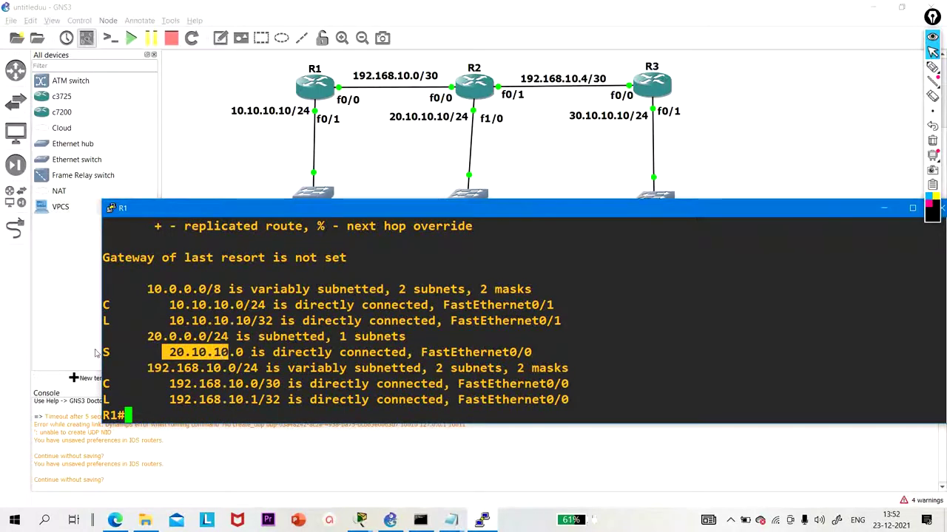
left_click_drag(115, 353, 554, 348)
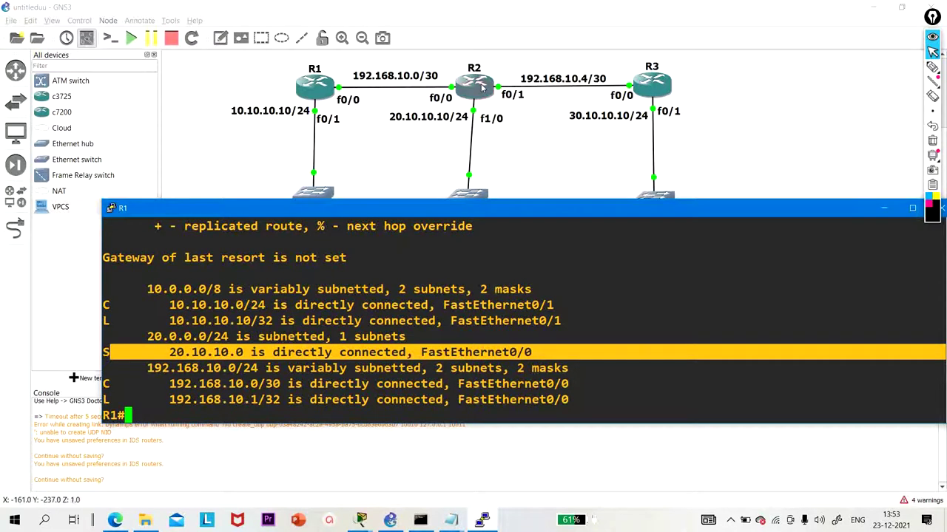
left_click(157, 356)
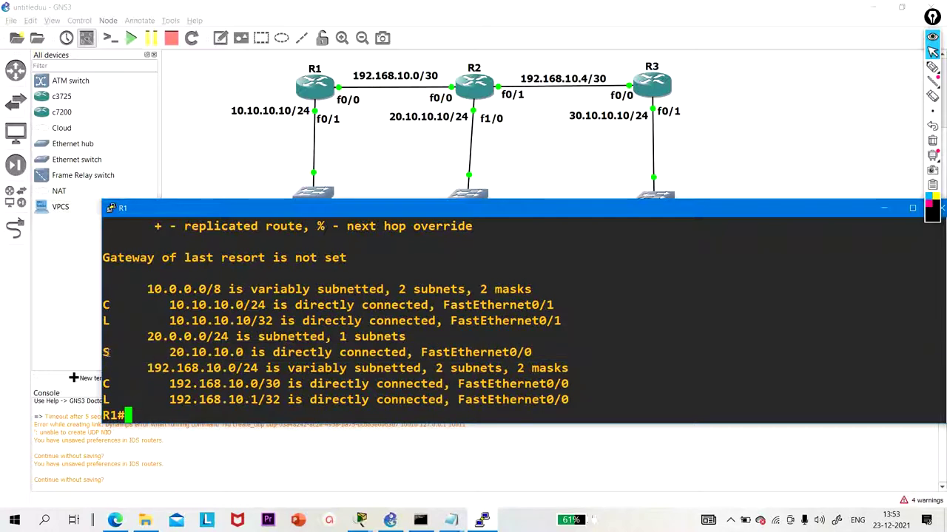
left_click_drag(106, 352, 543, 352)
left_click(881, 209)
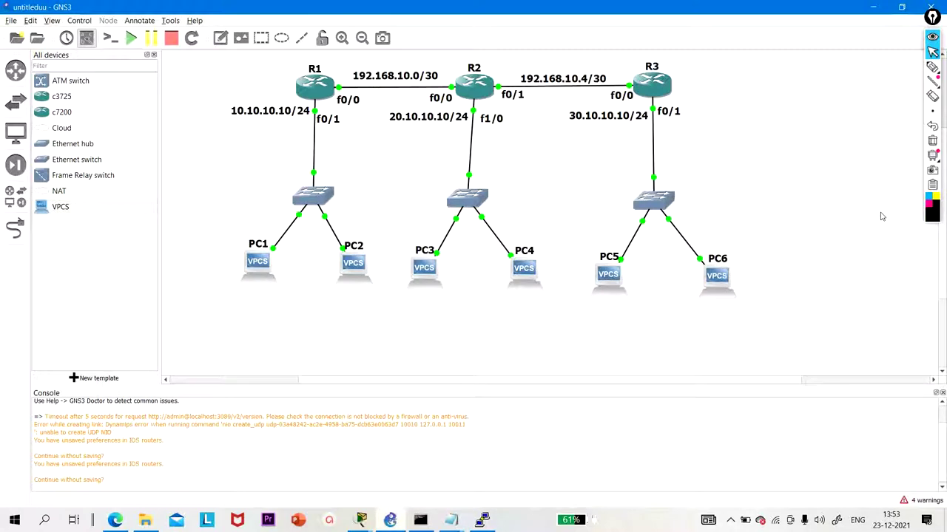
- Circle the PC1–PC2 and PC3–PC4 groups with the annotation pen, clear the drawings, and return to the normal pointer
left_click(934, 67)
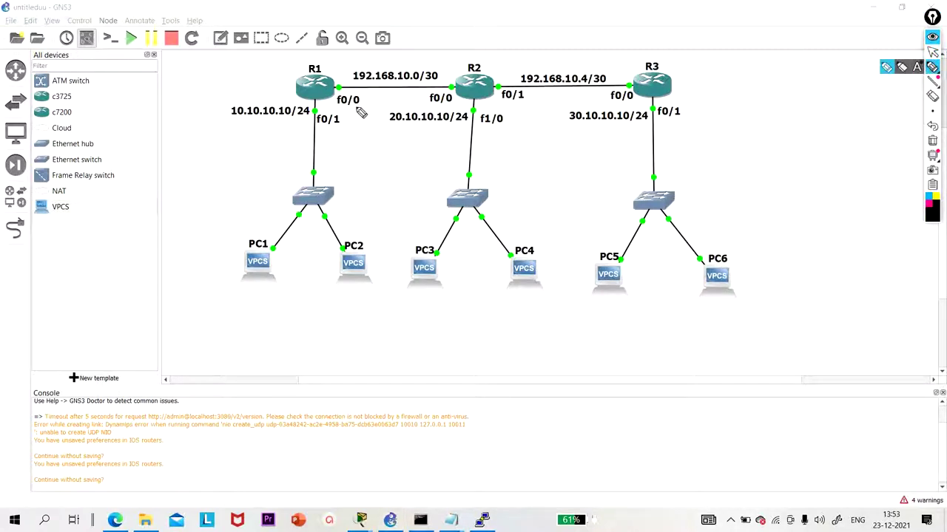
mouse_move(350, 222)
left_mouse_down()
mouse_move(245, 309)
mouse_move(350, 230)
left_mouse_up()
mouse_move(444, 219)
left_mouse_down()
mouse_move(445, 300)
mouse_move(515, 208)
left_mouse_up()
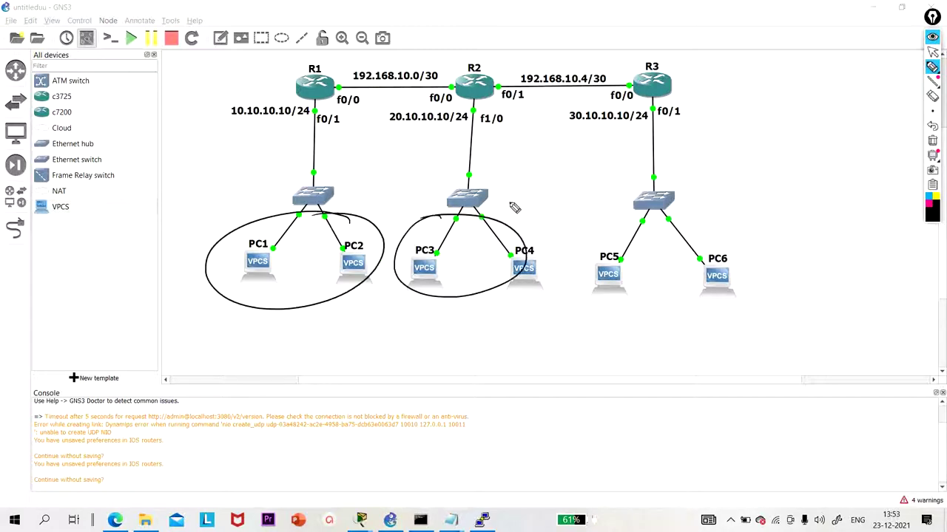
left_click(932, 140)
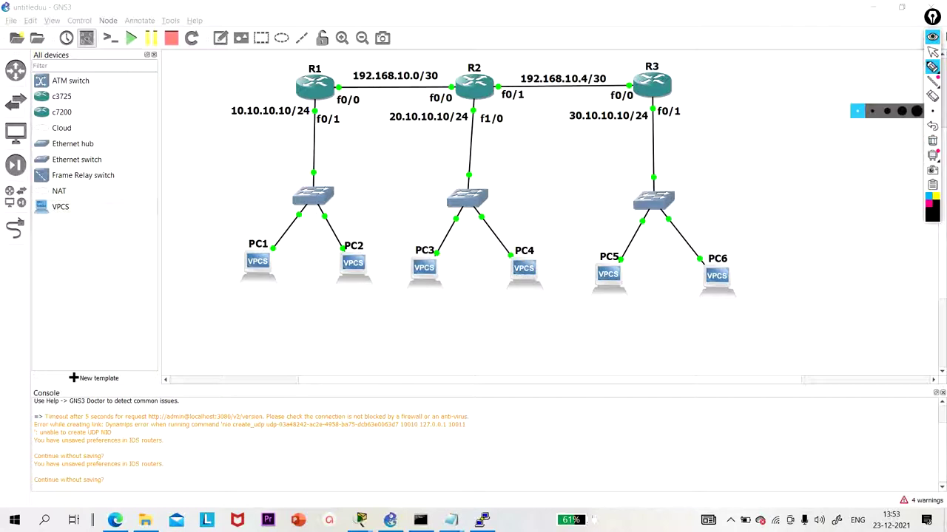
left_click(933, 52)
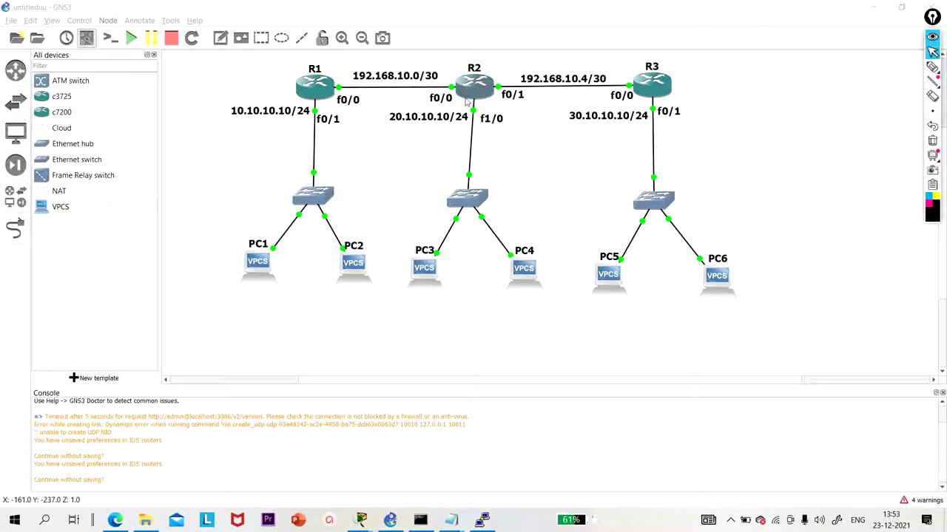
- Open PC1's console and ping 20.10.10.1 to test reachability of R2's LAN
left_click(260, 267)
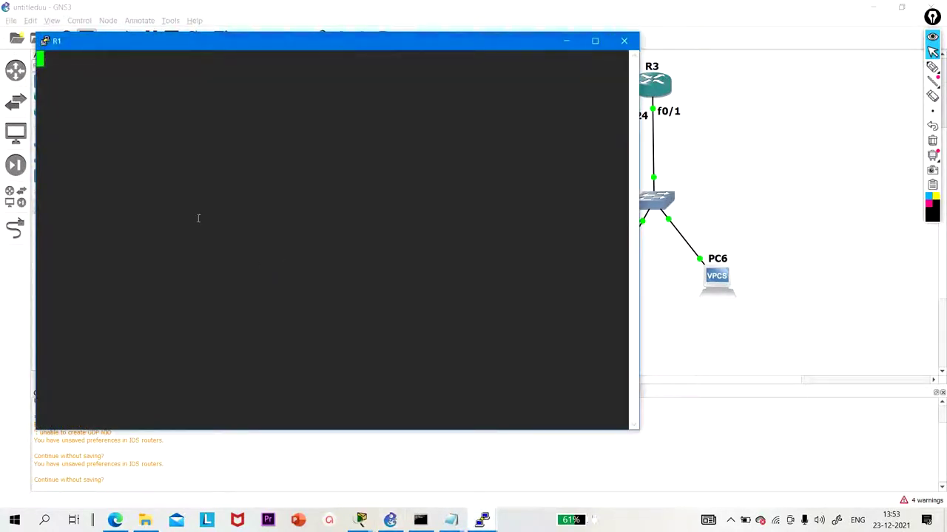
key("Return")
key("Return")
key("Return")
key("Return")
key("Return")
type("pin")
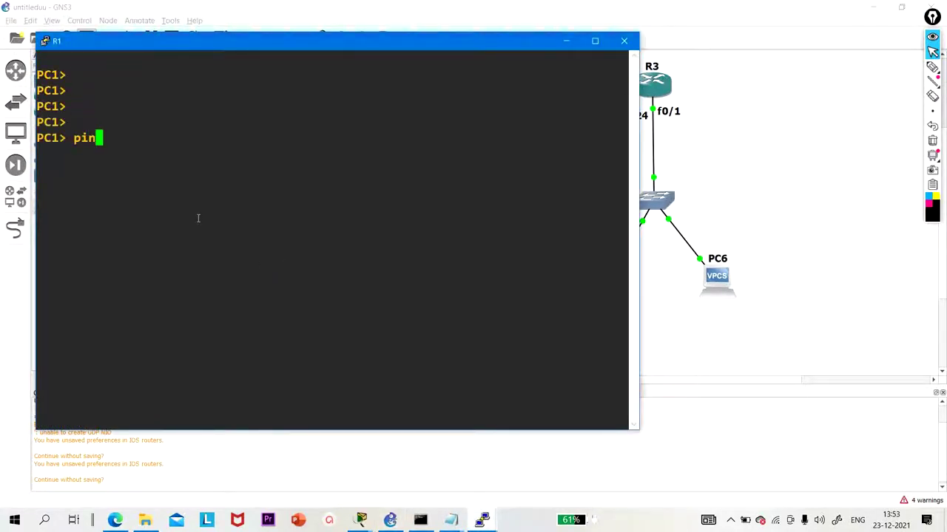
type("g 20.10")
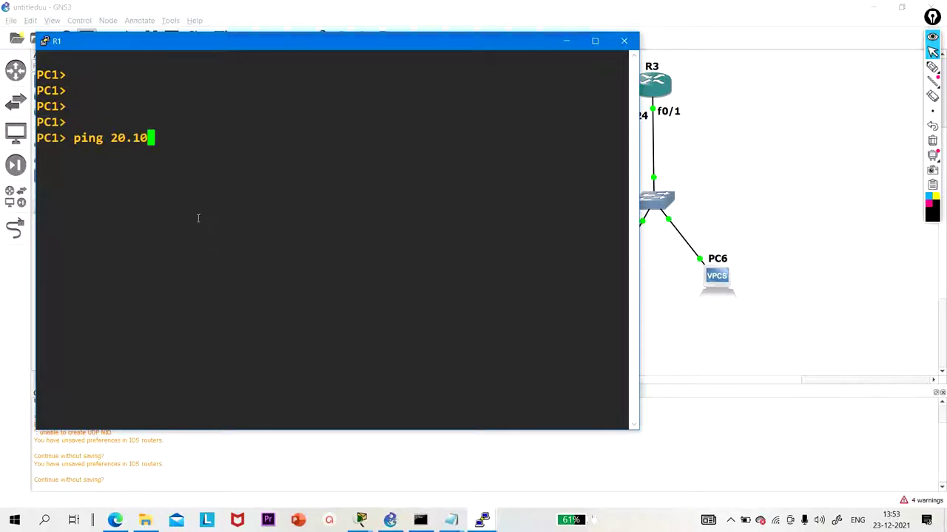
type(".10.1")
key("Return")
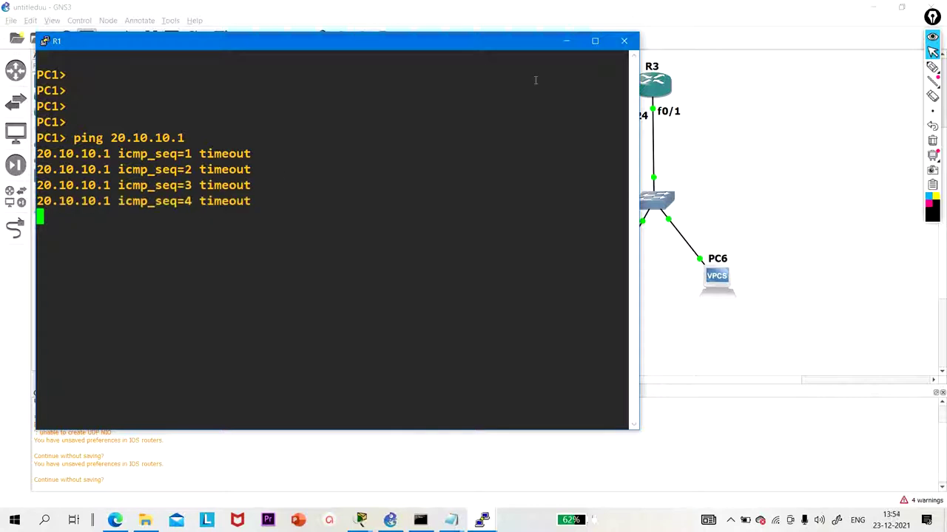
- Minimize PC1's console, open router R2's console, and shrink it so the routers stay visible above it
left_click(566, 42)
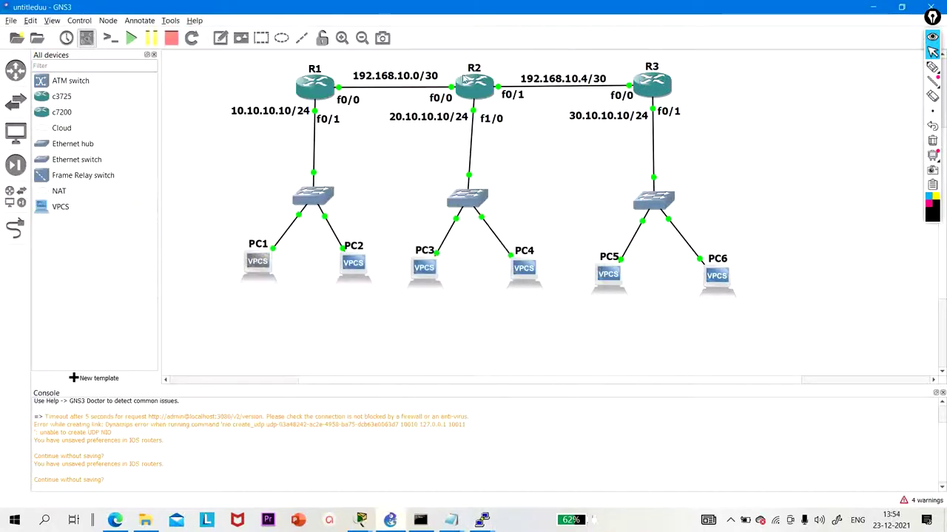
left_click_drag(454, 59, 521, 126)
double_click(458, 80)
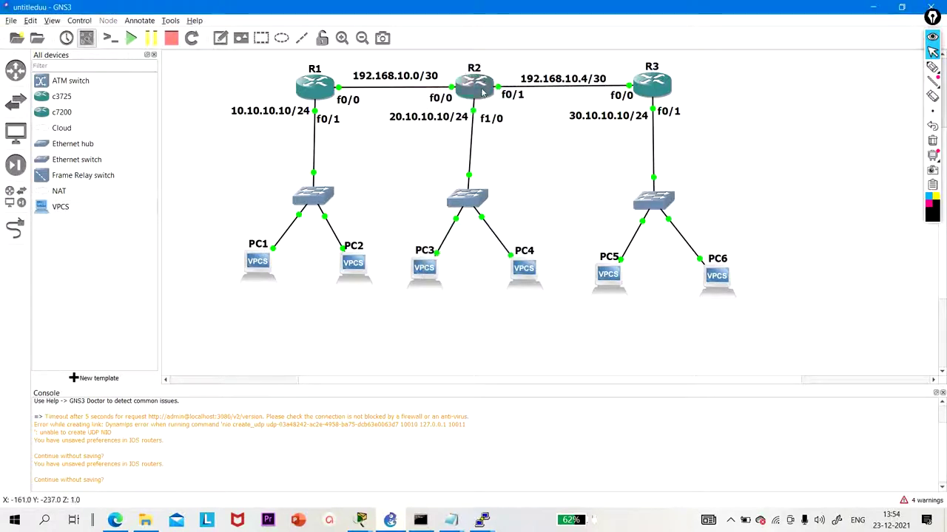
mouse_move(482, 91)
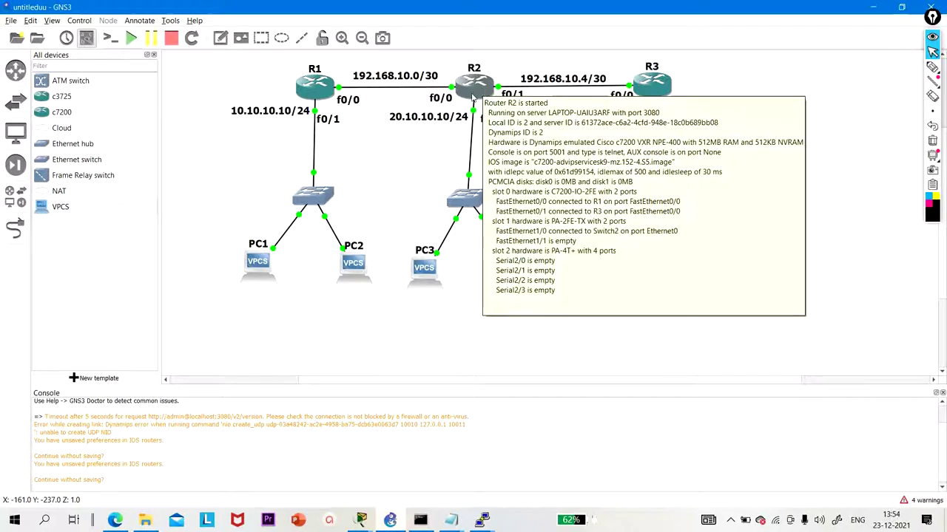
double_click(472, 94)
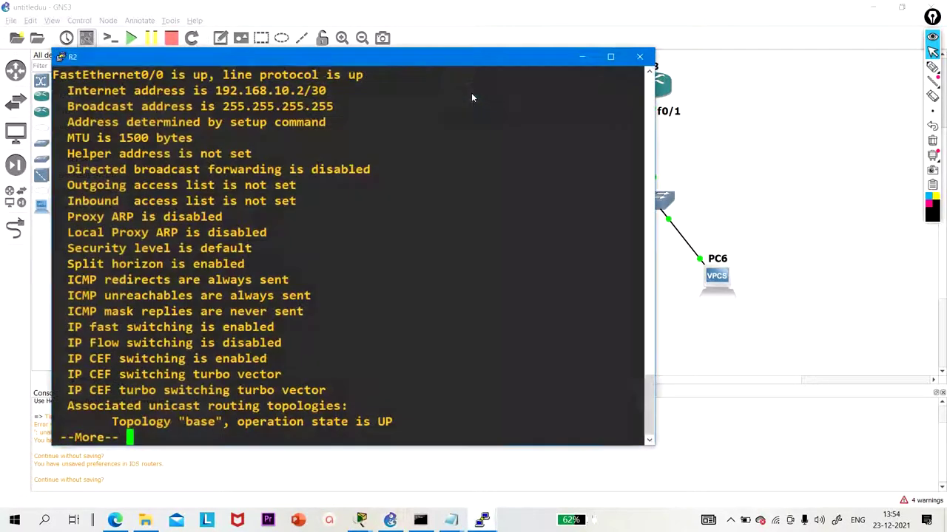
left_click_drag(407, 51, 425, 222)
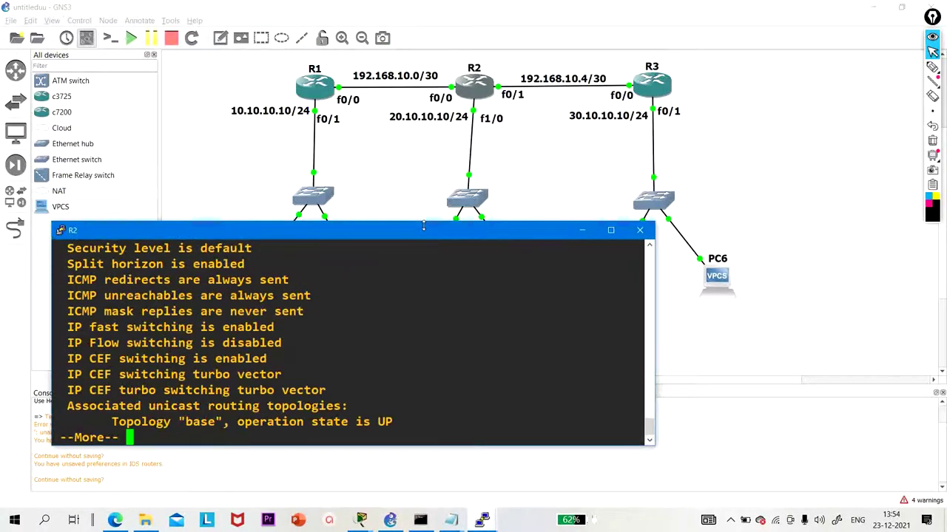
- Quit the paged interface output on R2 and push it out of view with empty prompt lines
key("q")
key("Return")
key("Return")
key("Return")
key("Return")
key("Return")
key("Return")
key("Return")
key("Return")
key("Return")
key("Return")
key("Return")
key("Return")
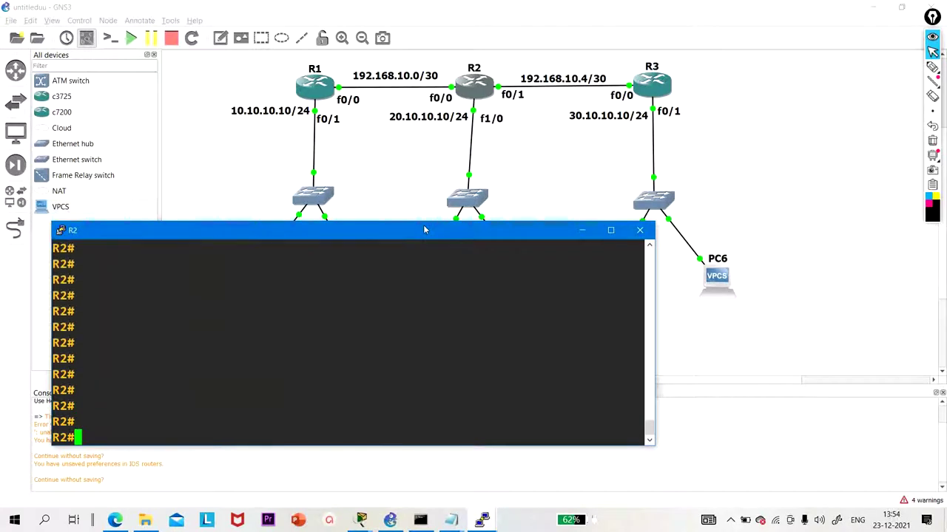
type("conf")
key("Tab")
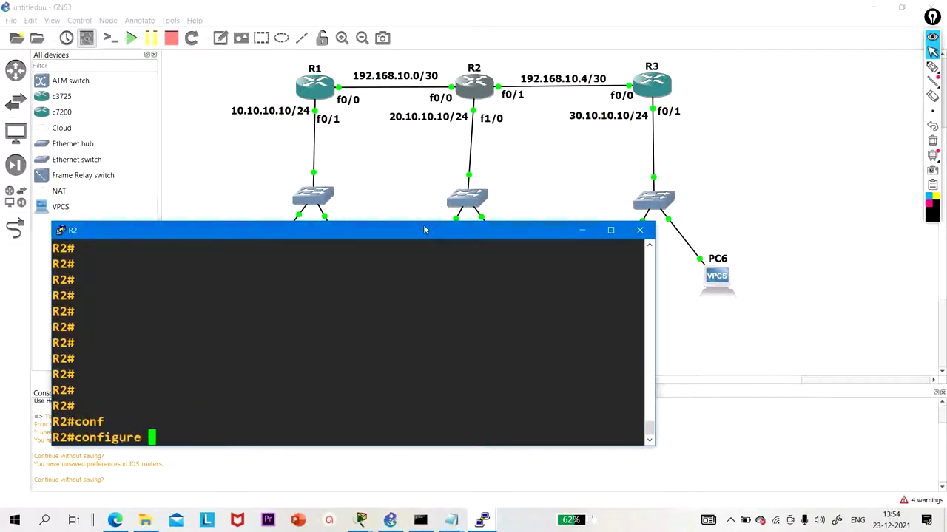
key("Return")
key("Return")
key("Return")
key("Return")
type("ig)#i")
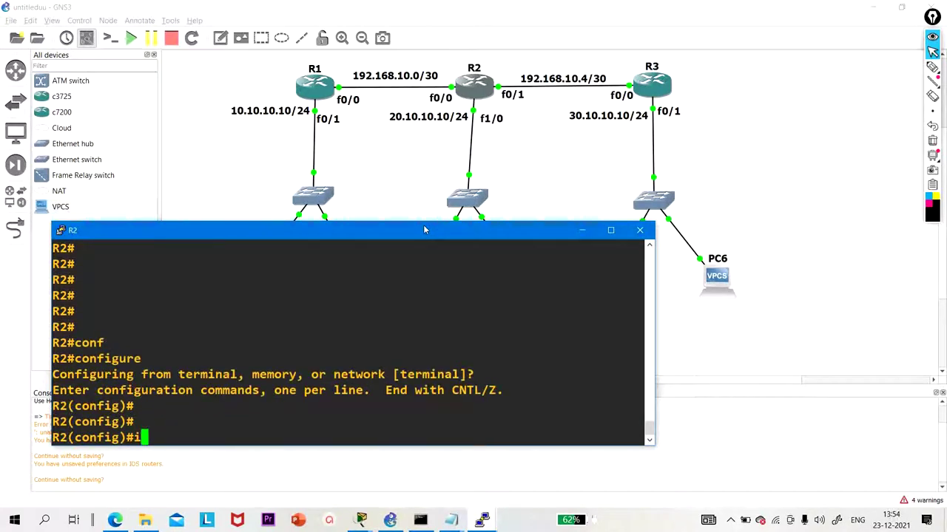
key("BackSpace")
type("exi")
key("Return")
key("Return")
key("Return")
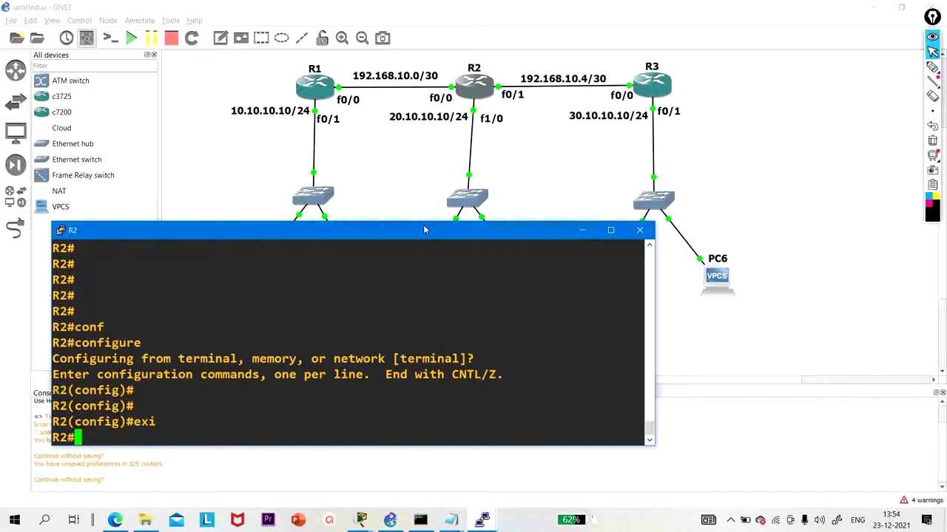
- List R2's interfaces with show ip int br and highlight the FastEthernet0/0, FastEthernet0/1 and FastEthernet1/0 addresses
type("sh")
key("Tab")
type("ip int br")
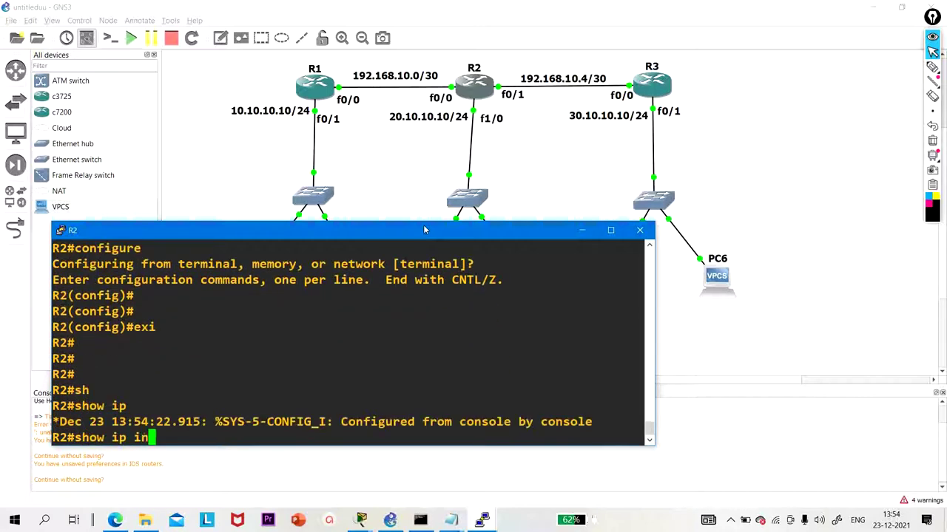
key("Return")
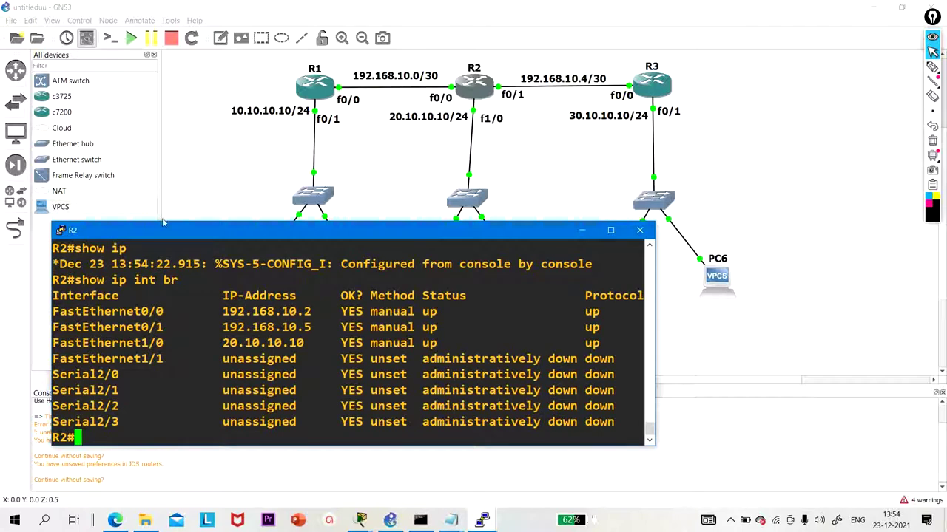
left_click_drag(137, 311, 326, 312)
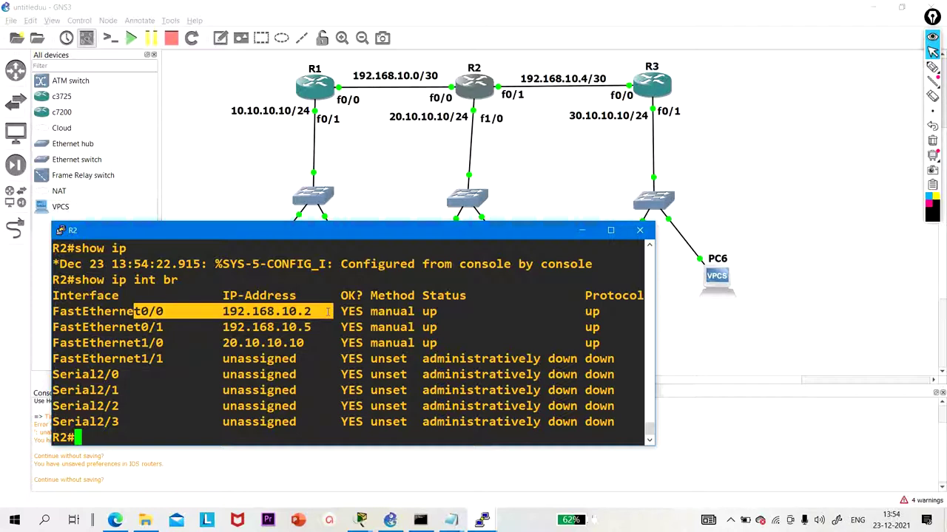
left_click_drag(139, 328, 323, 328)
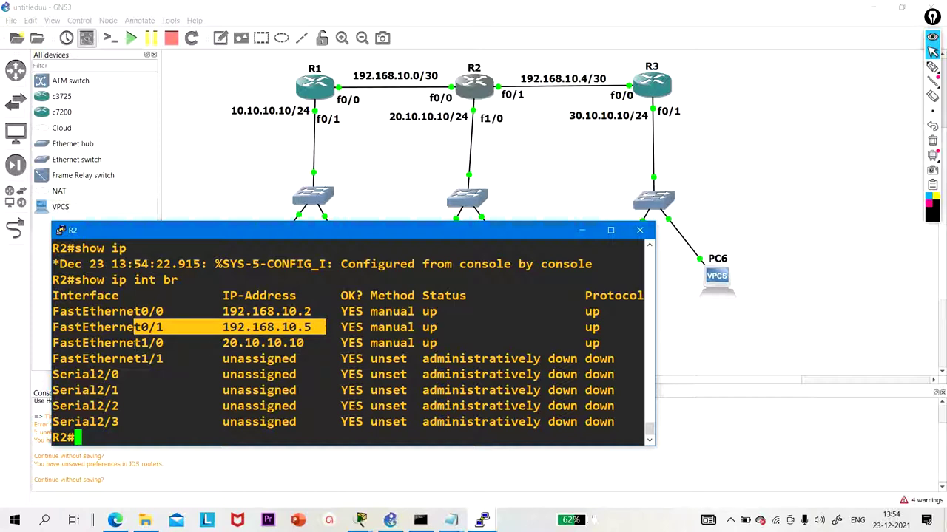
double_click(135, 342)
left_click_drag(135, 343, 326, 344)
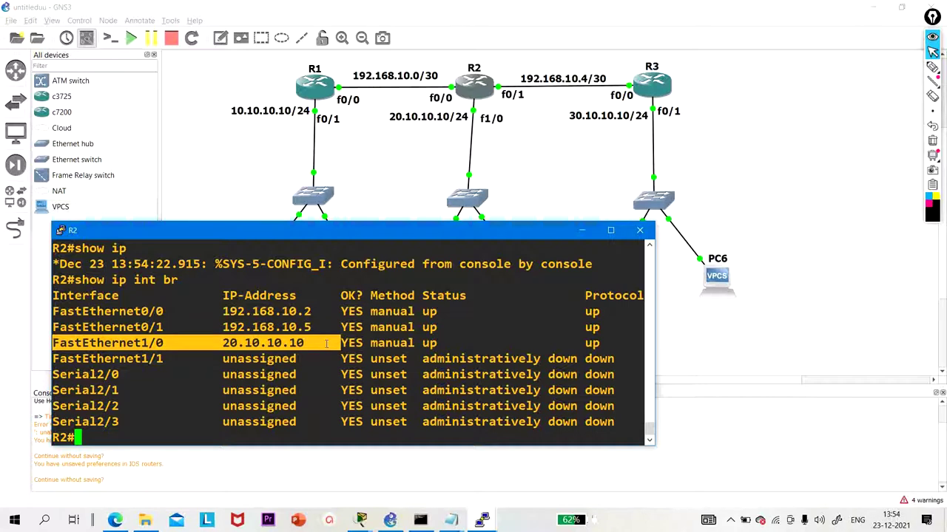
left_click(331, 390)
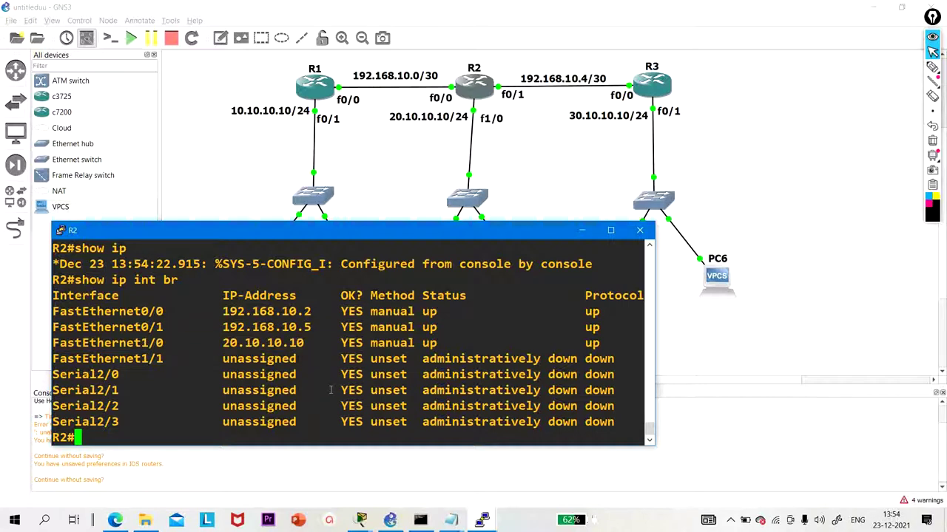
- Display R2's IP routing table and highlight the static route to 10.10.10.0
type("sh")
key("Tab")
type("ip rou")
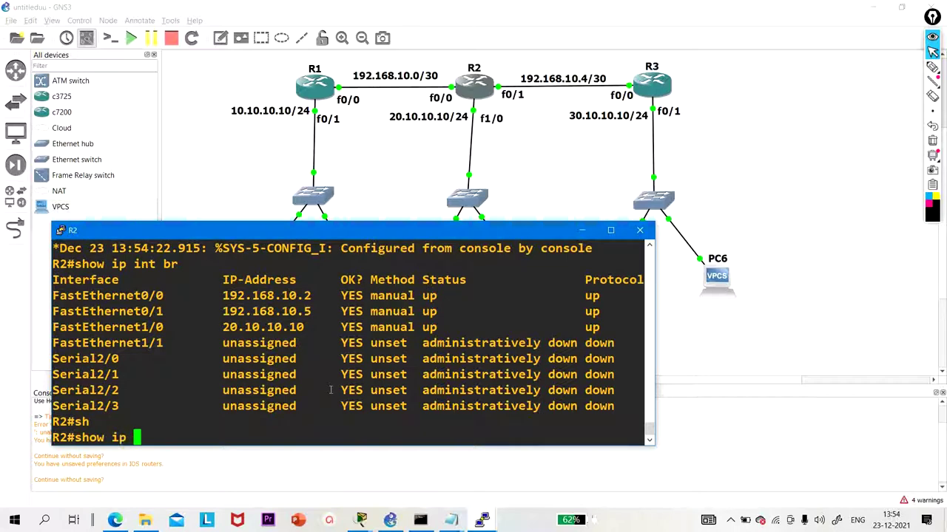
key("Tab")
key("Return")
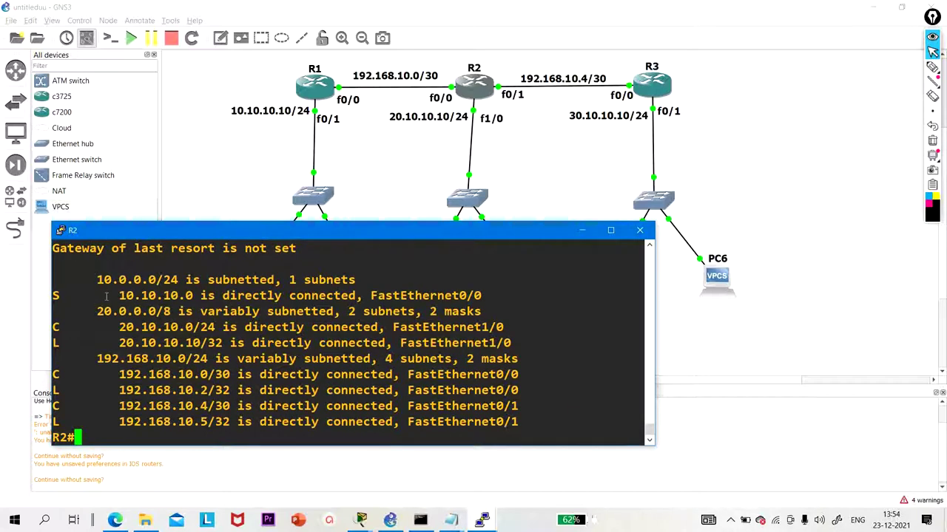
left_click_drag(112, 296, 371, 301)
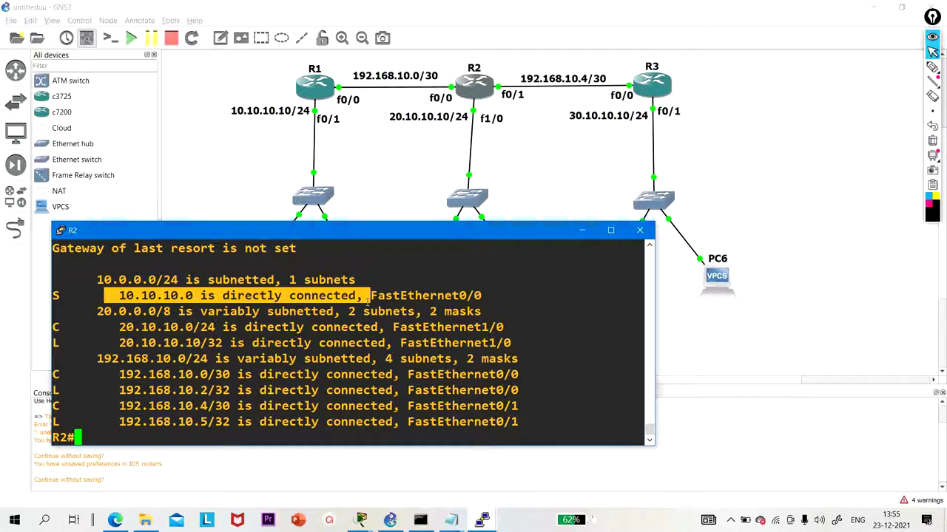
- Display the IP details of R2's FastEthernet 0/0 interface with show ip int fastEthernet 0/0
key("Return")
key("Return")
key("Return")
key("Return")
type("sh")
key("Tab")
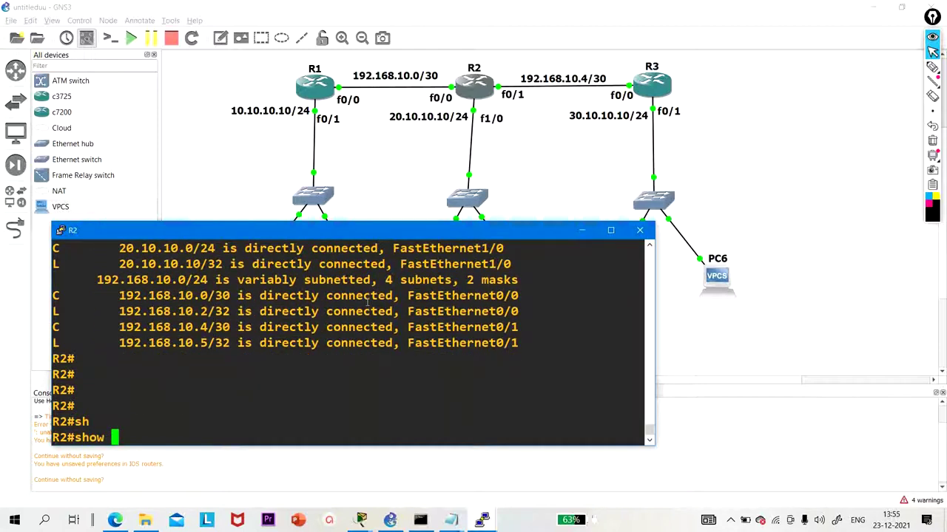
type("int")
key("BackSpace")
key("BackSpace")
key("BackSpace")
key("BackSpace")
type("ip int fas")
key("Tab")
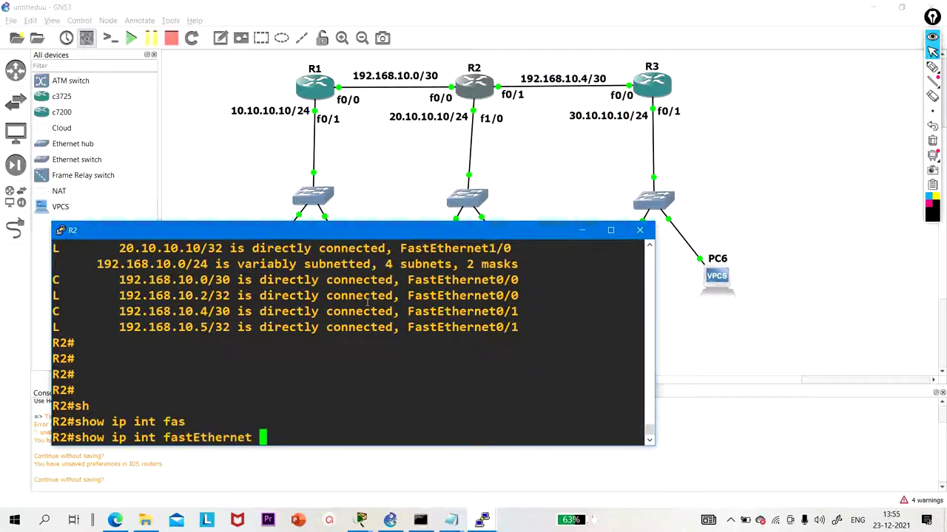
type("0/0")
key("Return")
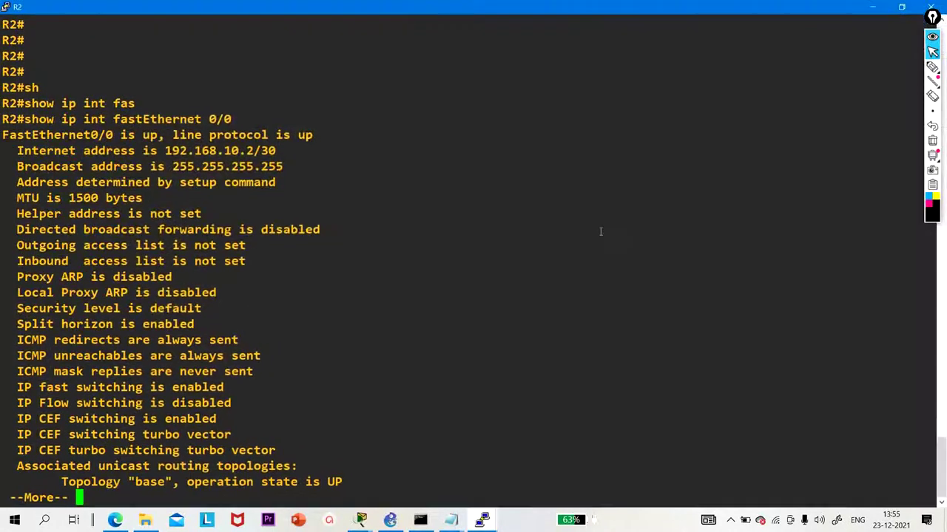
- Enlarge R2's console, highlight the Proxy ARP line in the interface details, and restore the window size
left_click(610, 230)
left_click_drag(9, 275, 933, 277)
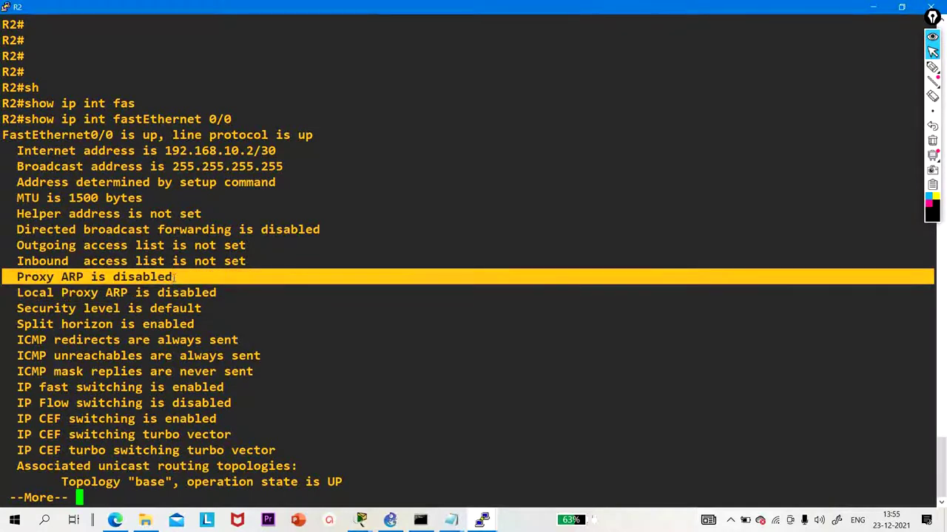
left_click(901, 7)
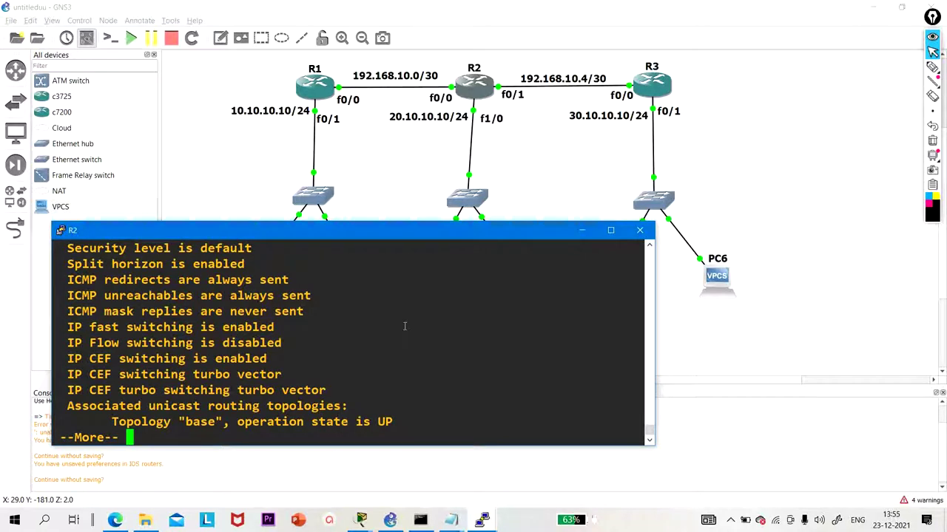
- Minimize R2's console, open PC1's console, and ping 20.10.10.1
left_click(585, 232)
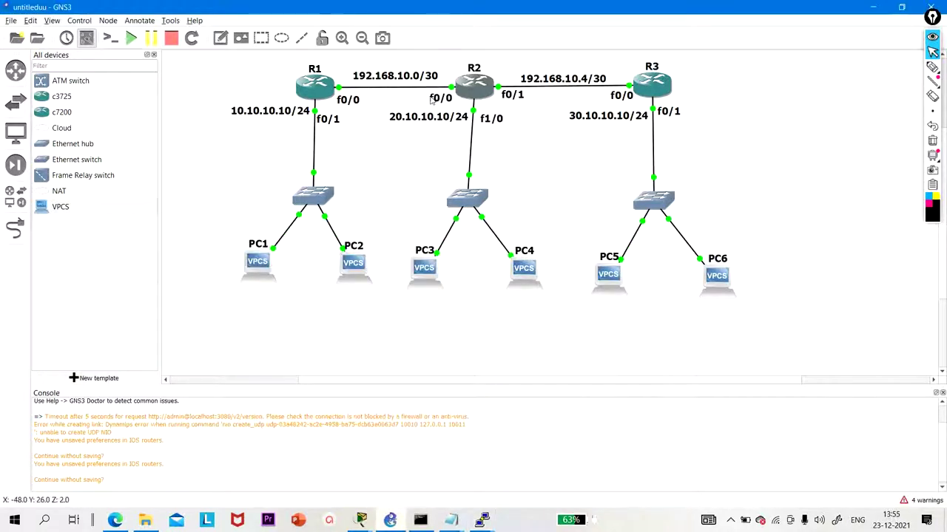
double_click(256, 277)
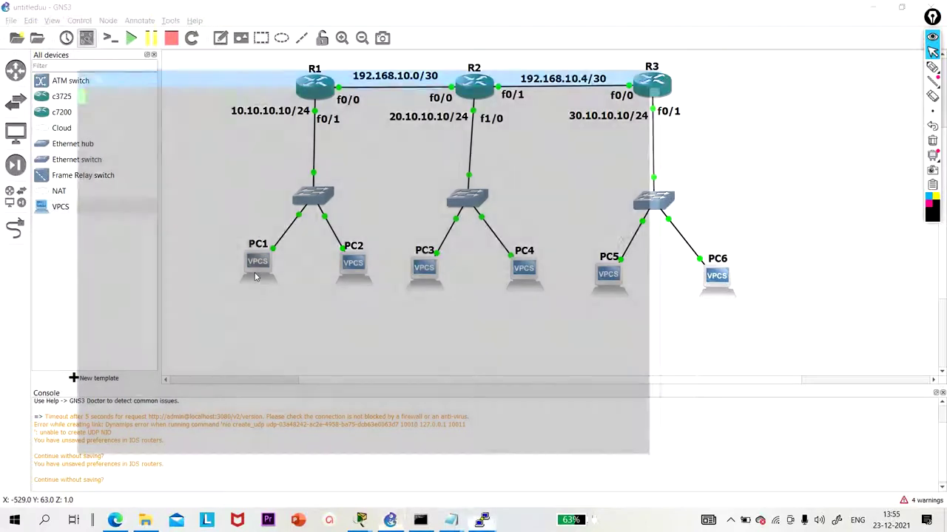
key("Return")
key("Return")
key("Return")
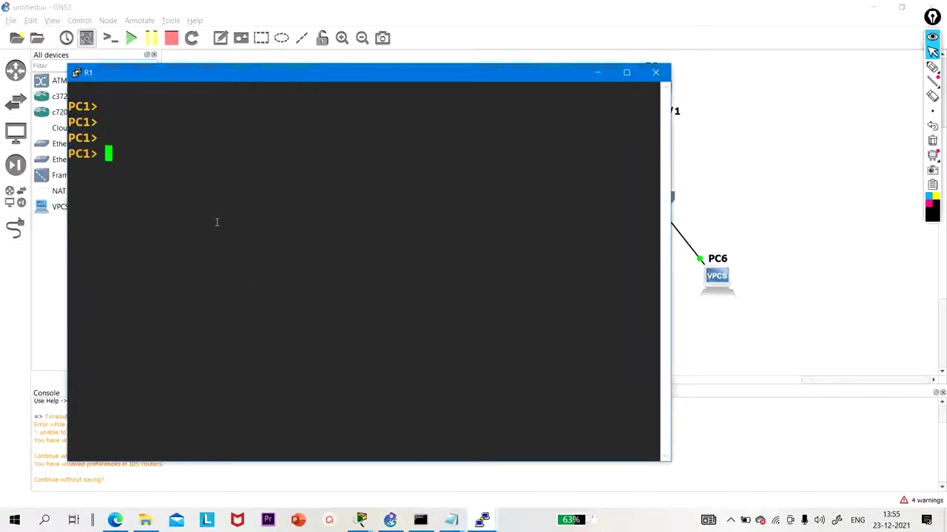
type("ping 2")
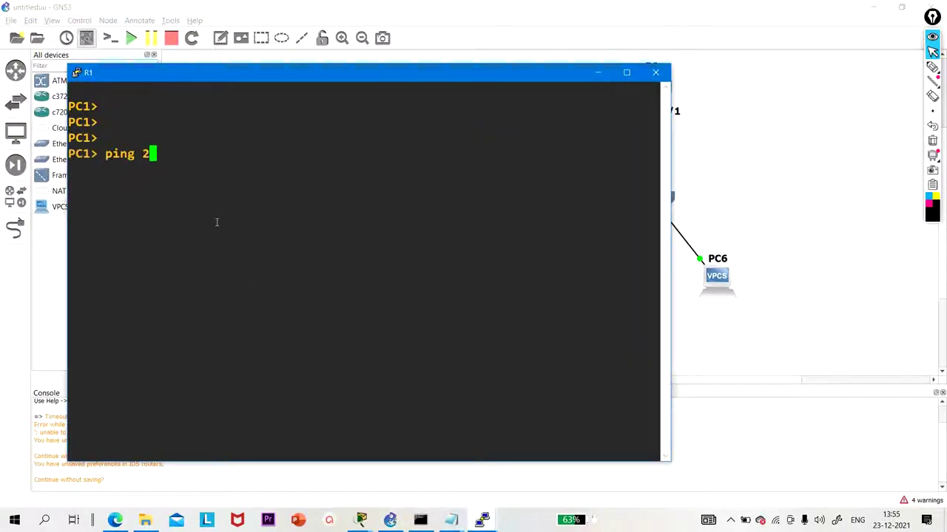
type("0.10.10.1")
key("Return")
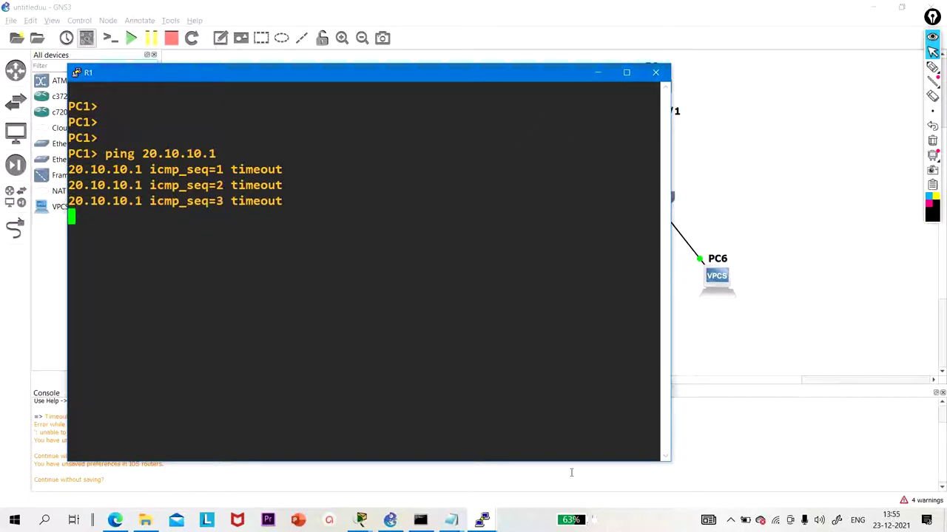
- Switch back to R2's console and get past the paged interface output to a fresh prompt
left_click(493, 523)
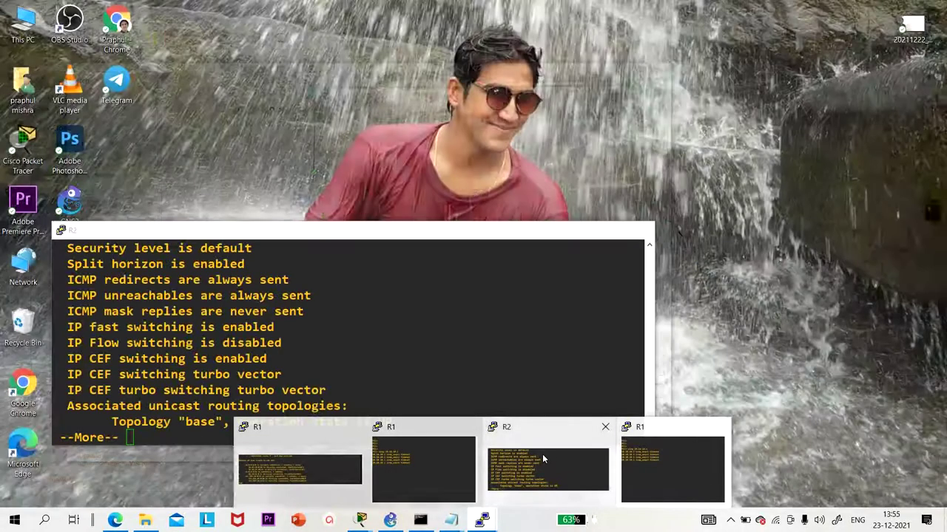
left_click(542, 454)
key("Return")
key("Return")
key("Return")
key("Return")
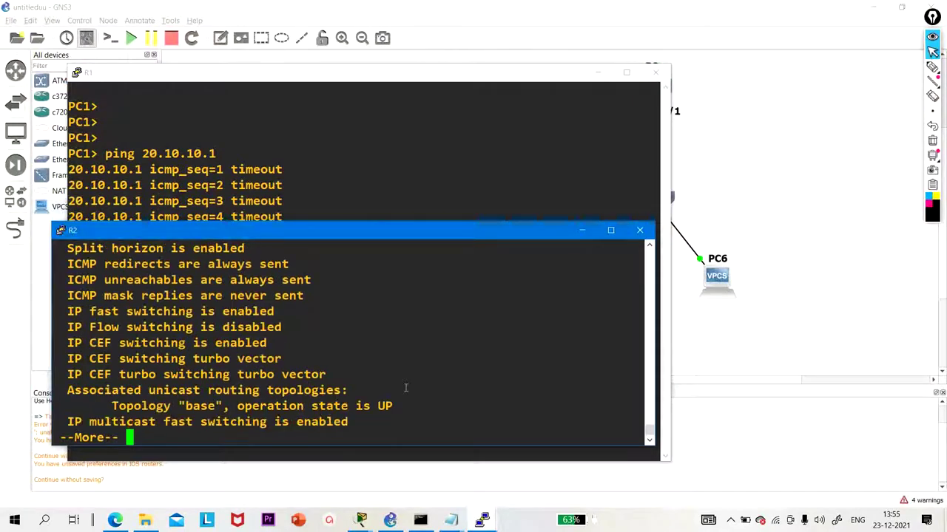
- Enter configuration mode on R2 and select interface f0/0
type("nf")
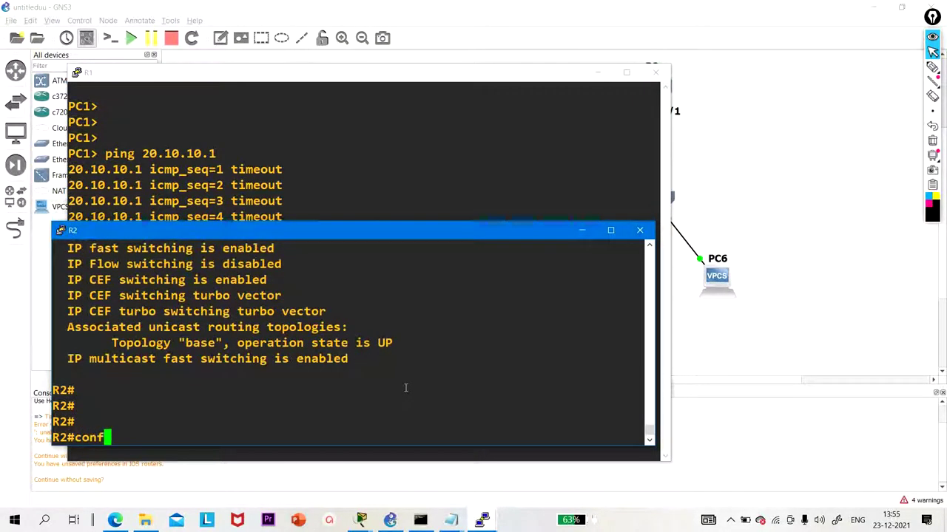
key("Return")
key("Return")
key("Return")
key("Return")
type("int f0/0")
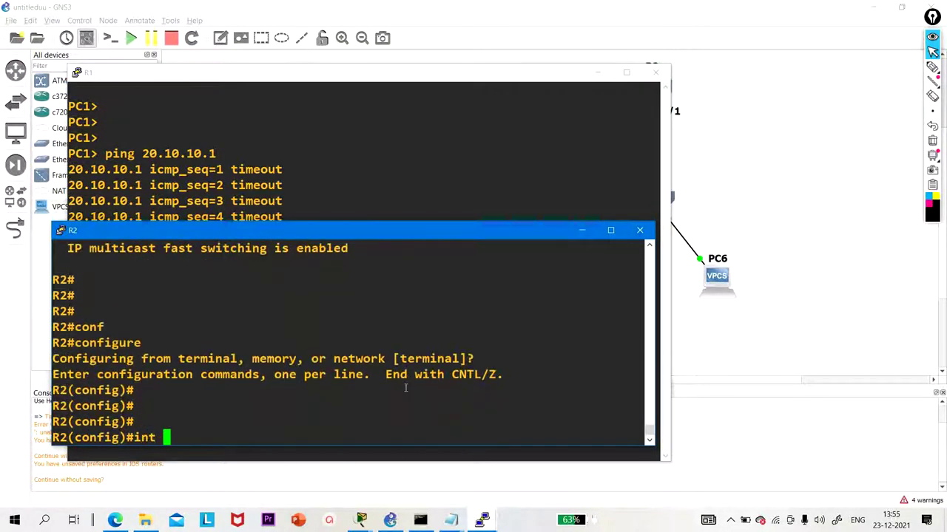
key("Return")
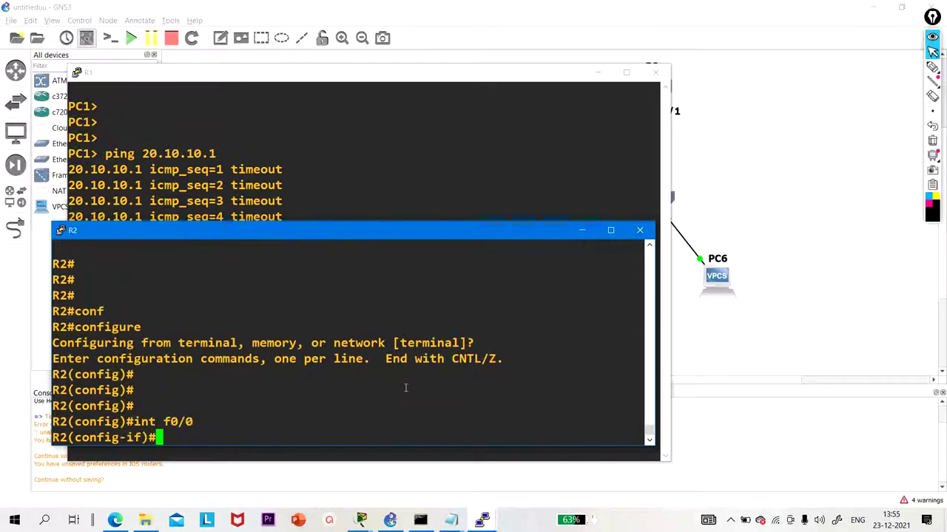
- Enable proxy ARP on R2's f0/0 with ip proxy-arp, and exit to global configuration mode
type("ip pro")
key("Tab")
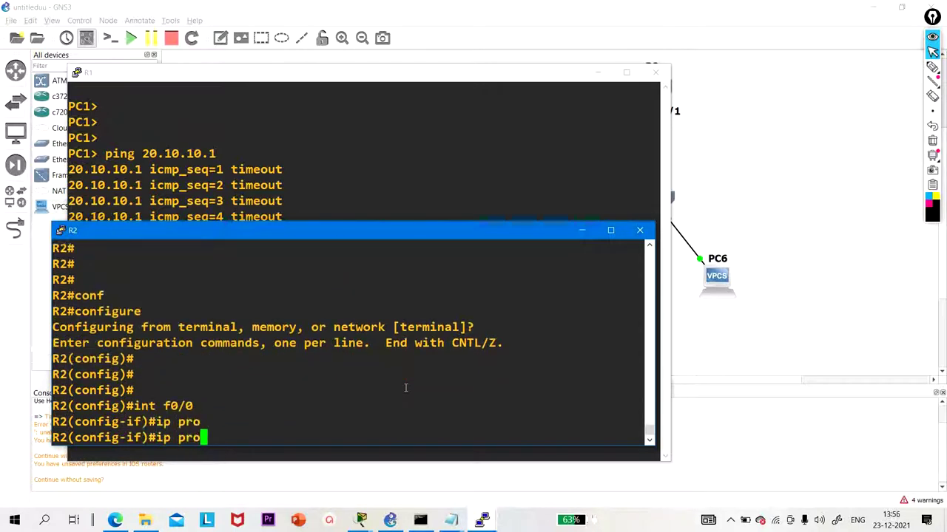
type("xy")
type("-")
key("Tab")
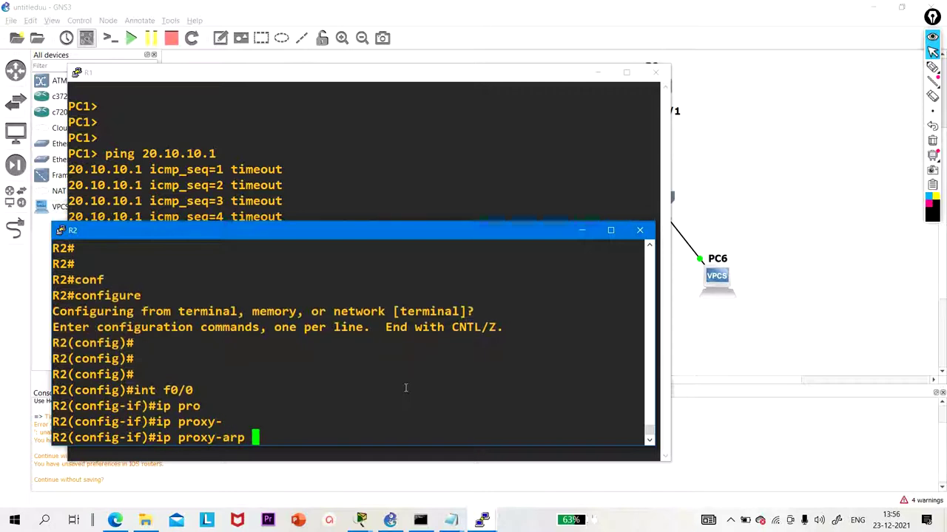
key("Return")
key("Return")
key("Return")
key("Return")
type("exi")
key("Return")
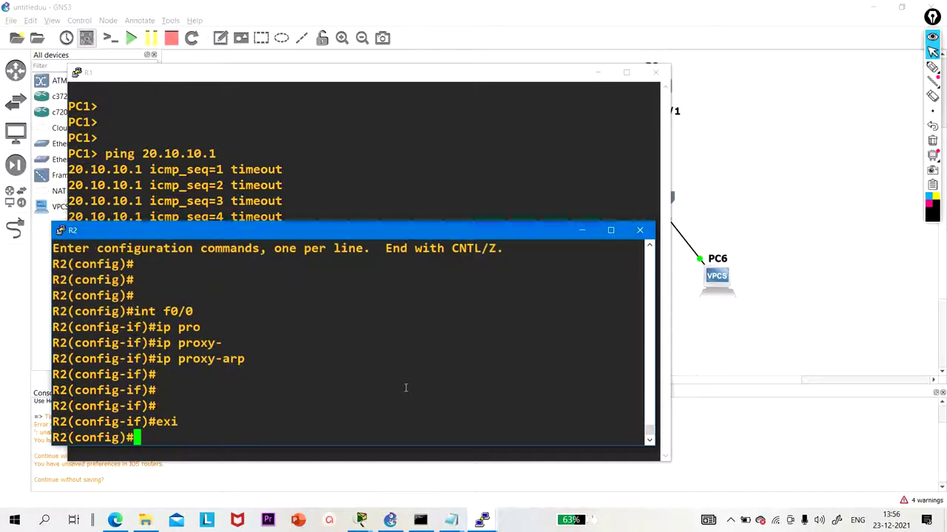
key("Return")
key("Return")
- Switch to router R1's console and add empty prompt lines below its routing table
left_click(484, 521)
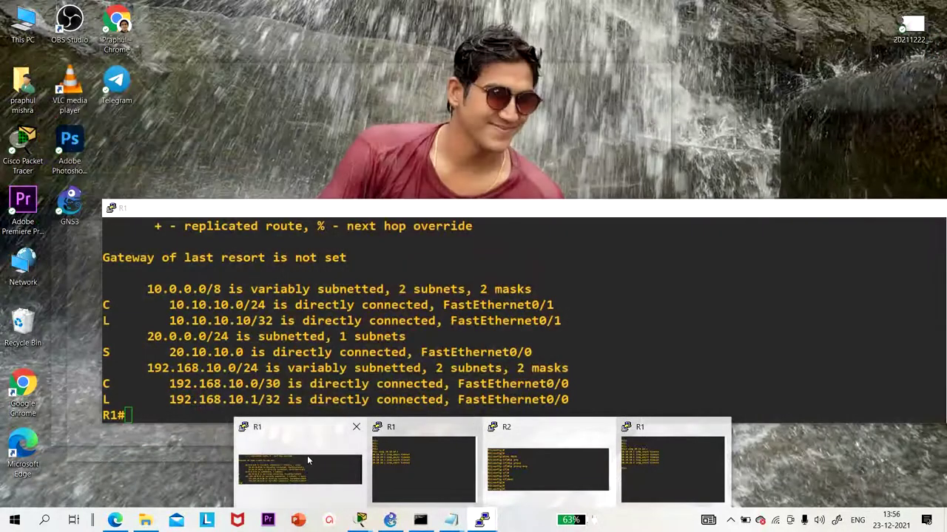
left_click(307, 455)
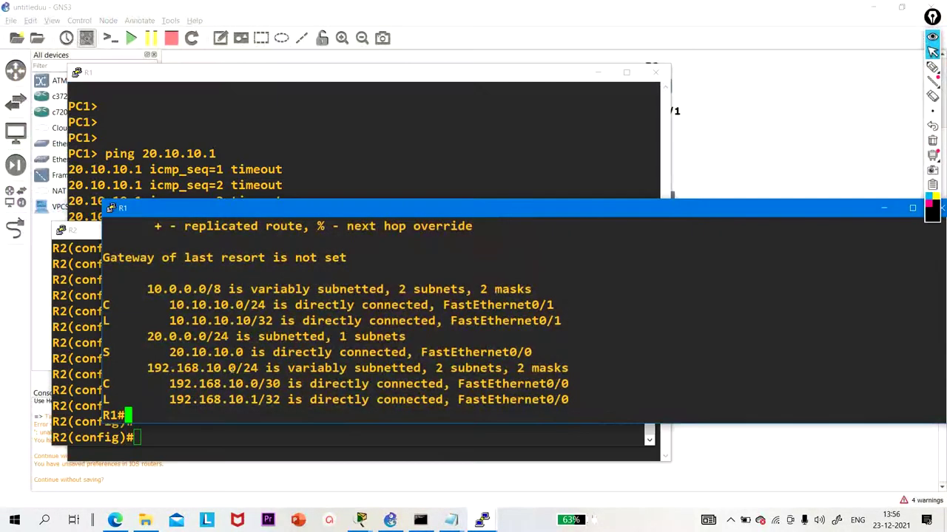
key("Return")
key("Return")
key("Return")
key("Return")
key("Return")
key("Return")
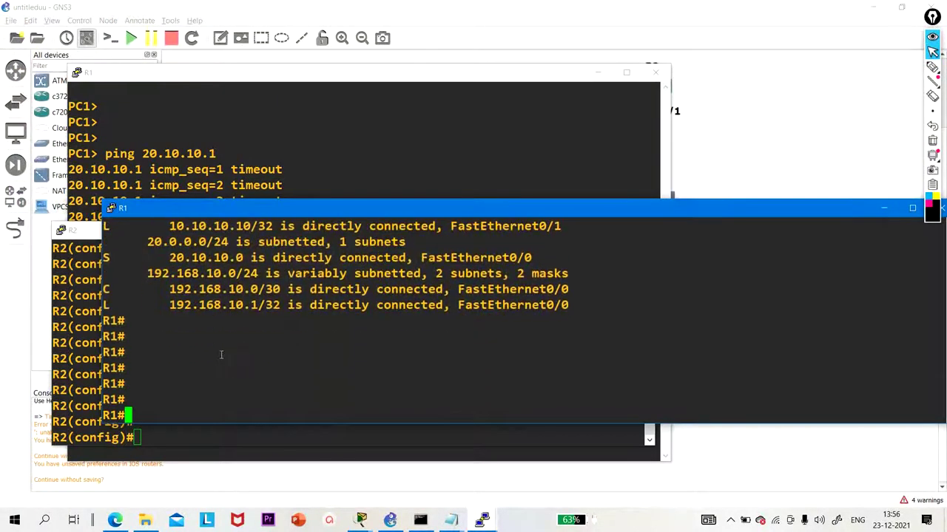
- Enter configuration mode on R1 and enable proxy ARP on interface f0/0 with ip proxy-arp
type("conf")
key("Tab")
key("Return")
key("Return")
key("Return")
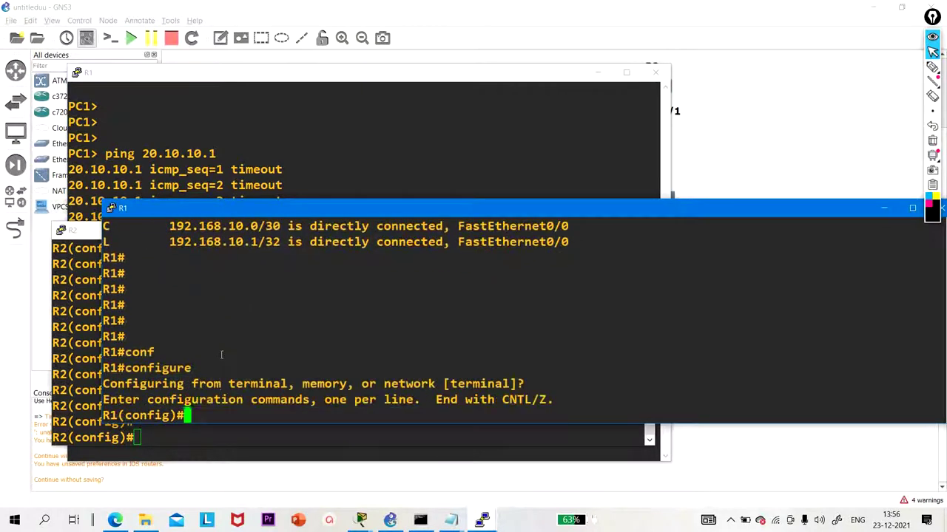
type("int f0/0")
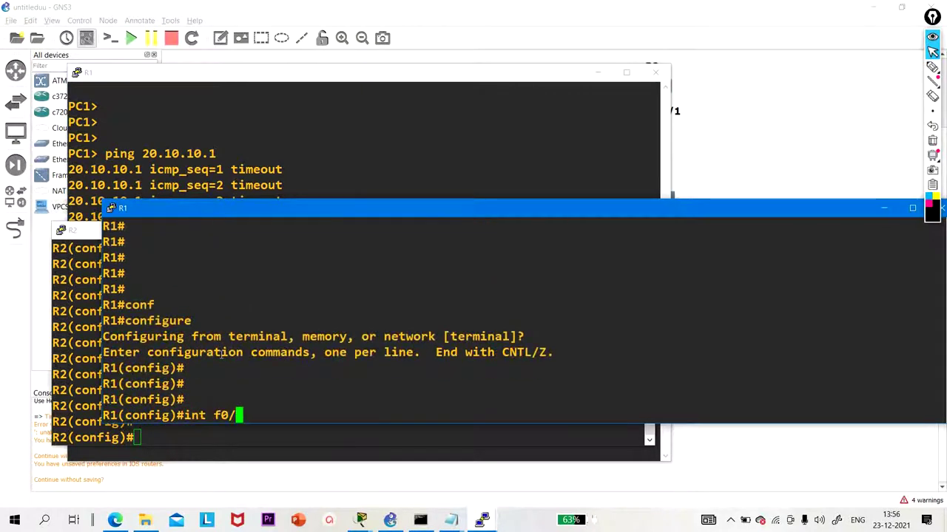
key("Return")
type("ip")
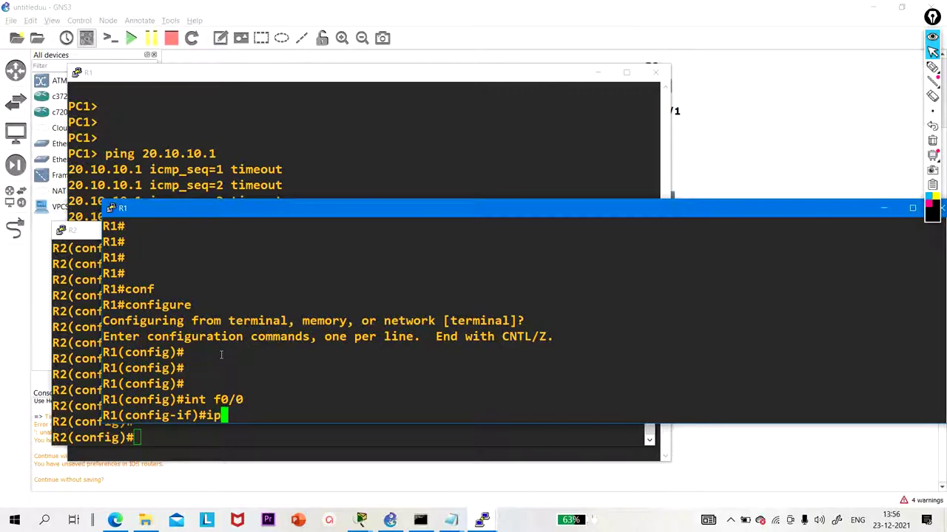
type(" proxy-")
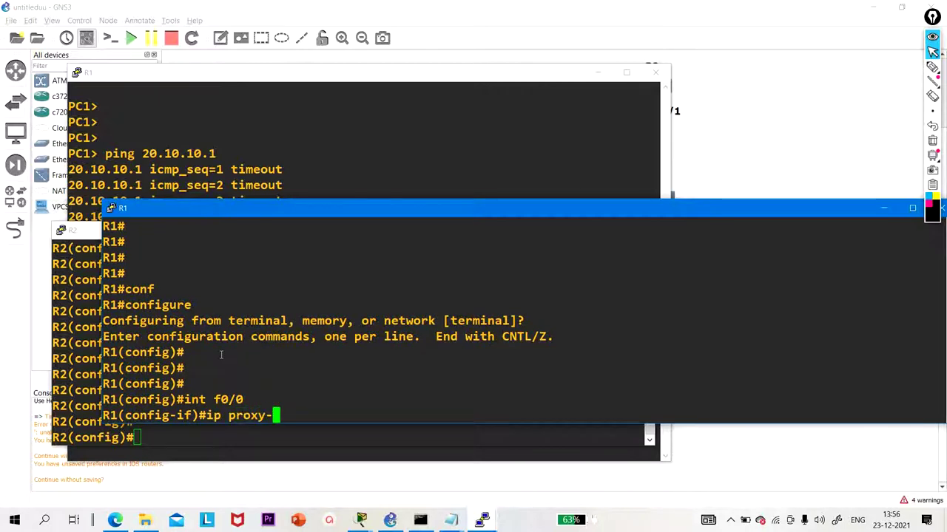
key("Tab")
key("Return")
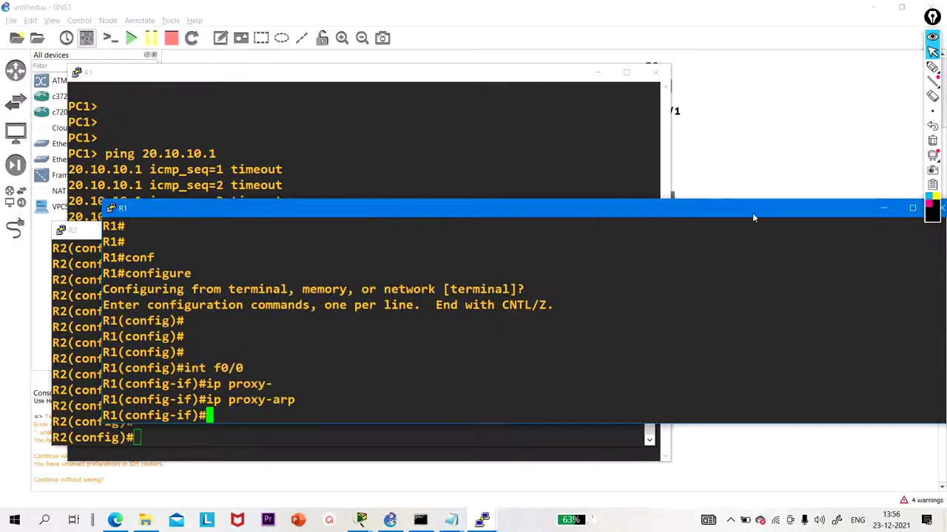
- Ping 20.10.10.1 from PC1's console
left_click(261, 460)
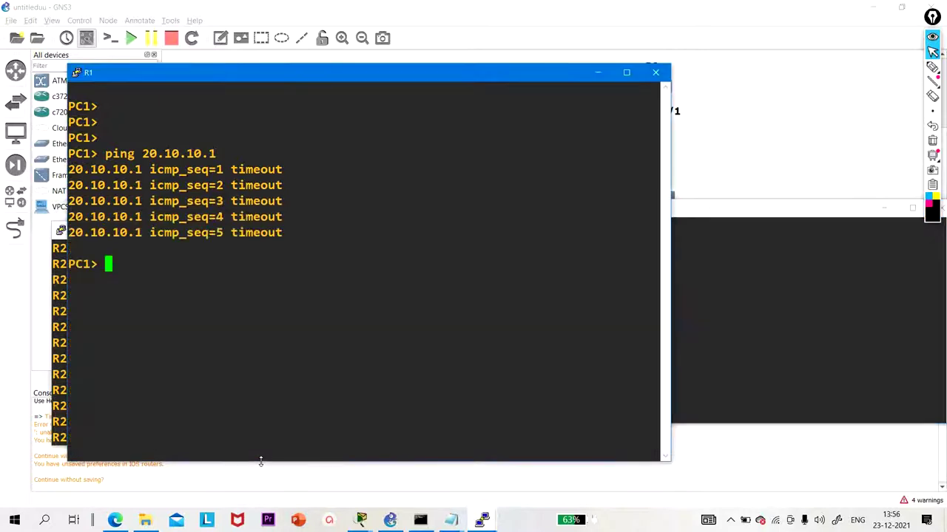
key("Up")
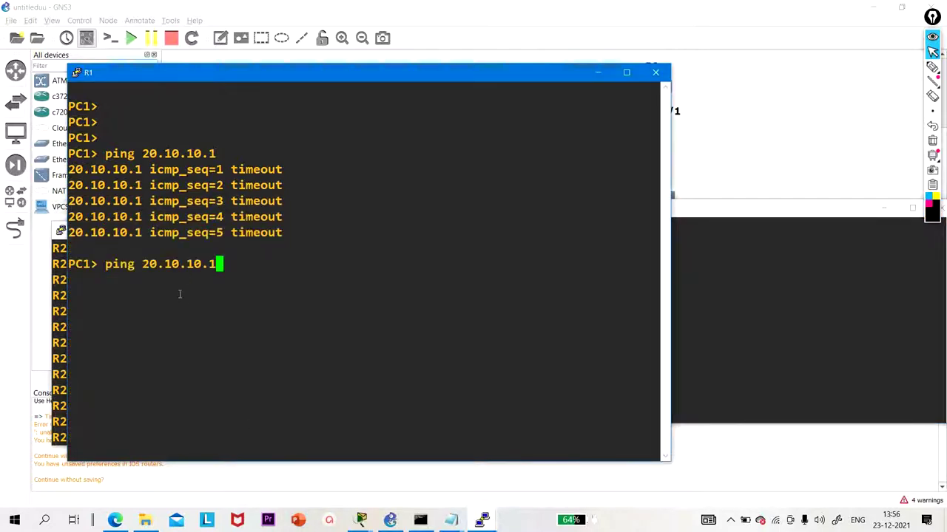
key("Return")
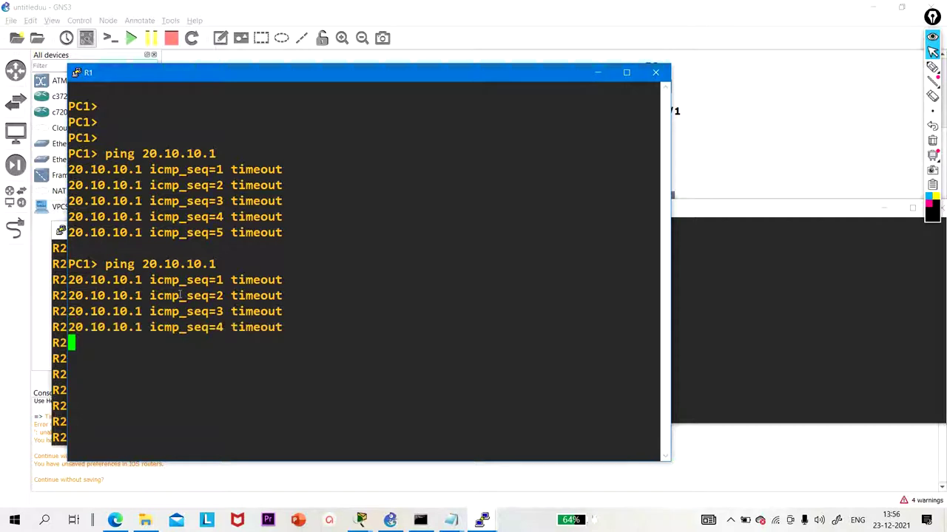
- Switch to R2's console, exit configuration mode and add empty prompt lines
left_click(60, 374)
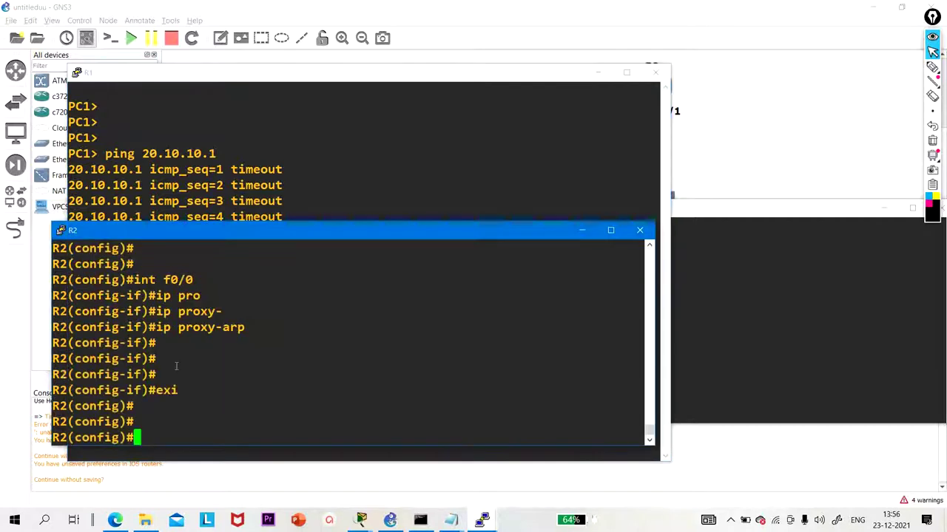
type("exi")
key("Return")
key("Return")
key("Return")
key("Return")
key("Return")
key("Return")
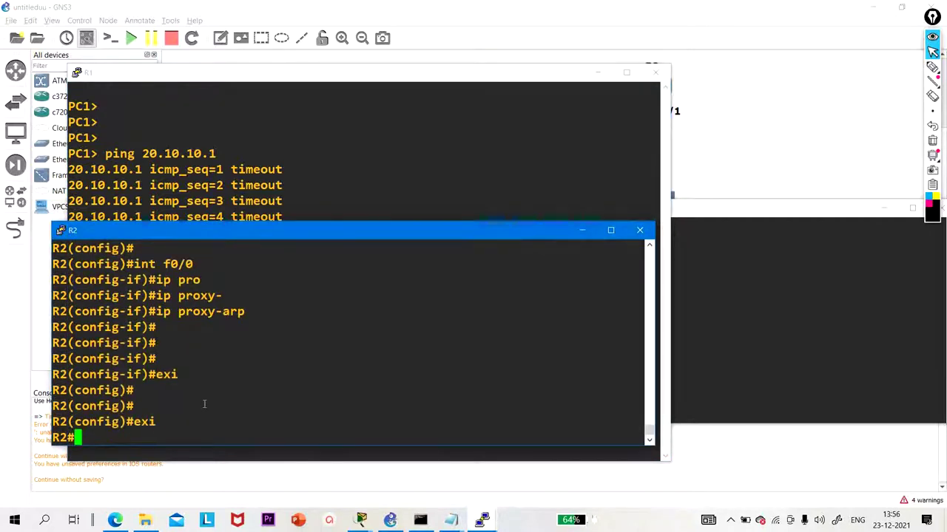
- Run show ip int f0/0 on R2 and highlight the Proxy ARP line in its output
type("sh")
key("Tab")
type("ip")
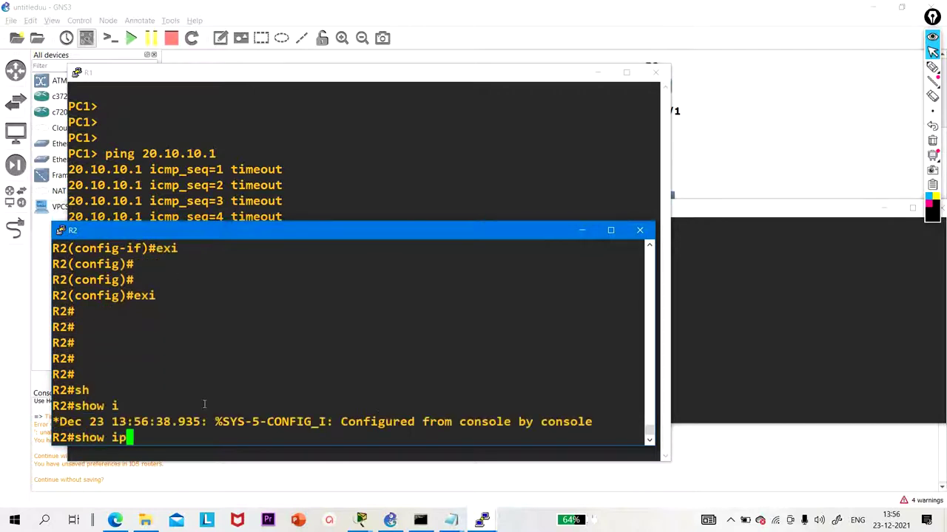
type(" int f0/0")
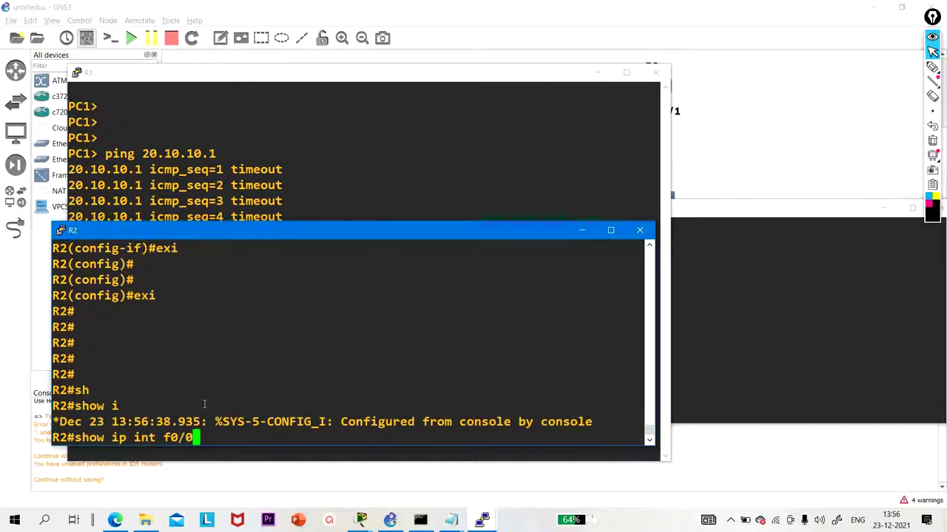
key("Return")
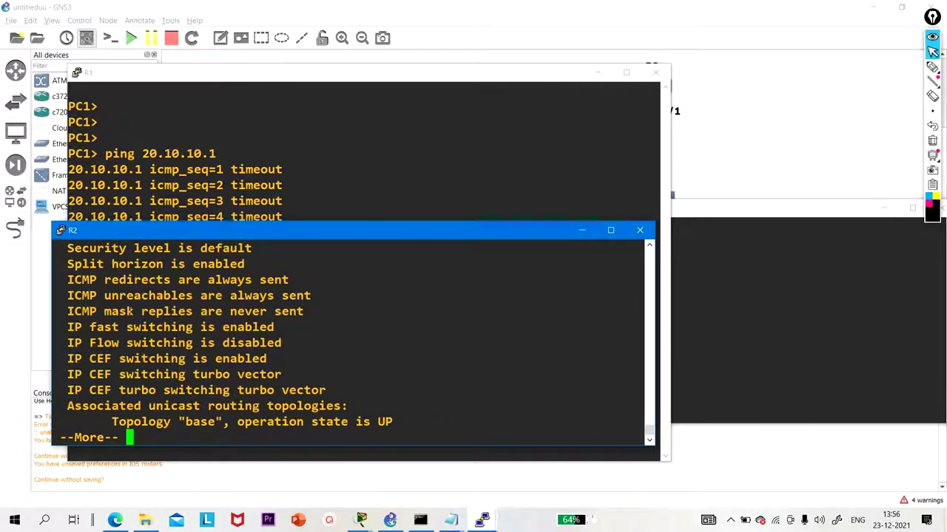
scroll(130, 312, "up", 4)
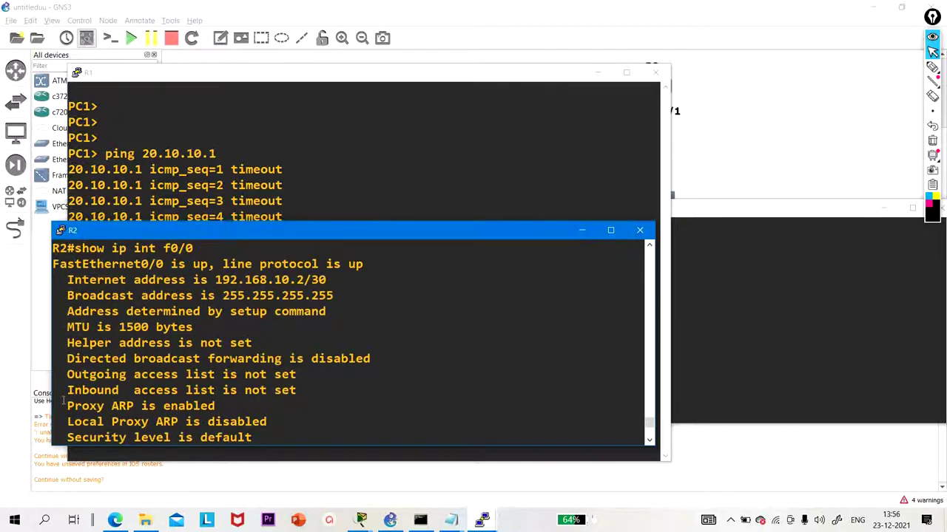
left_click_drag(64, 401, 247, 401)
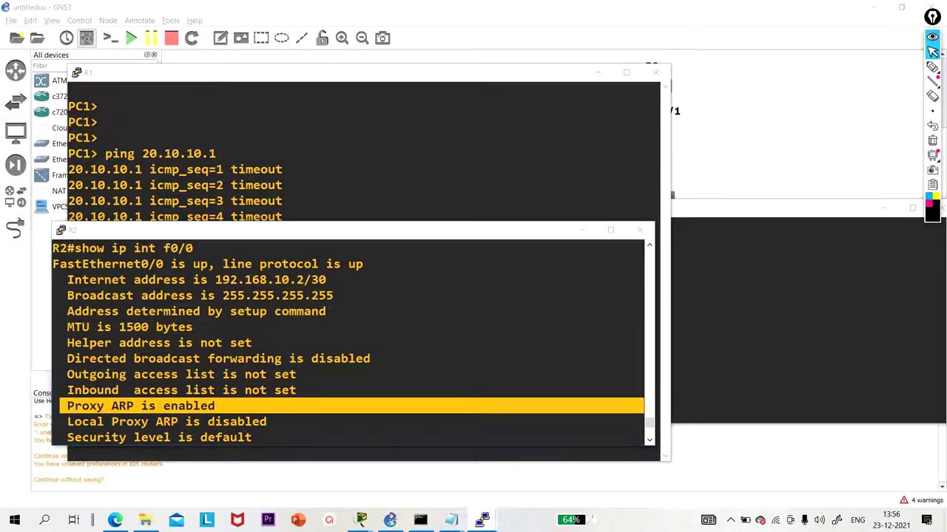
- Bring R2's console back to the front and page through the remaining interface output to the prompt
mouse_move(482, 520)
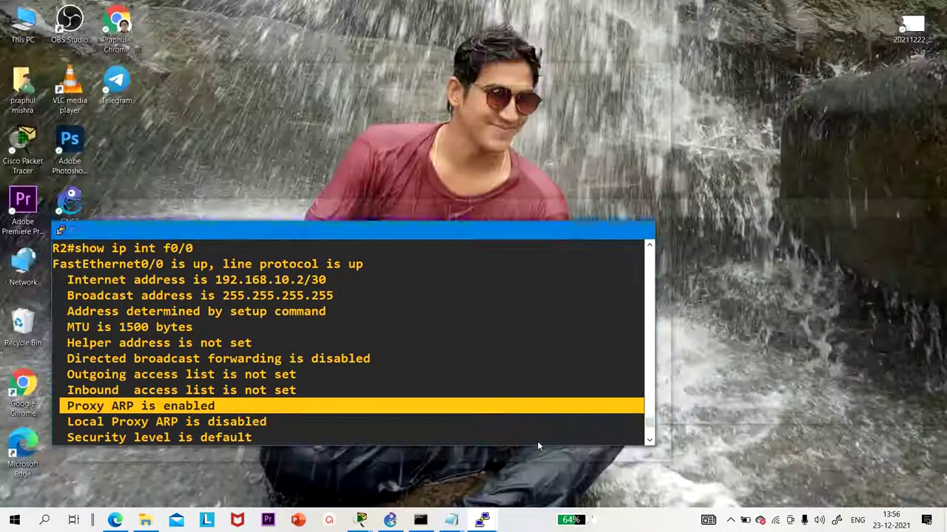
left_click(536, 441)
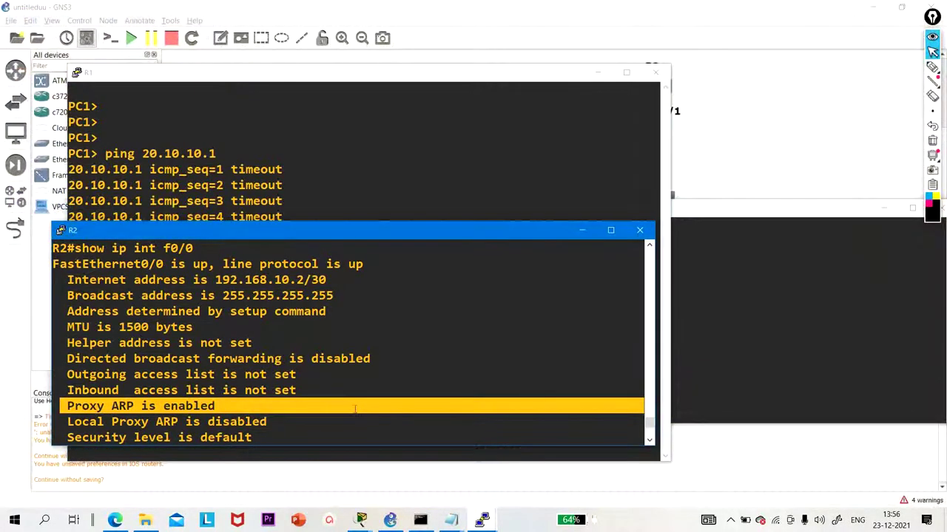
left_click(351, 406)
key("Return")
key("Return")
key("Return")
key("Return")
key("Return")
key("Return")
key("Return")
key("Return")
key("Return")
key("Return")
key("Return")
key("Return")
key("Return")
key("Return")
key("Return")
key("Return")
type("q")
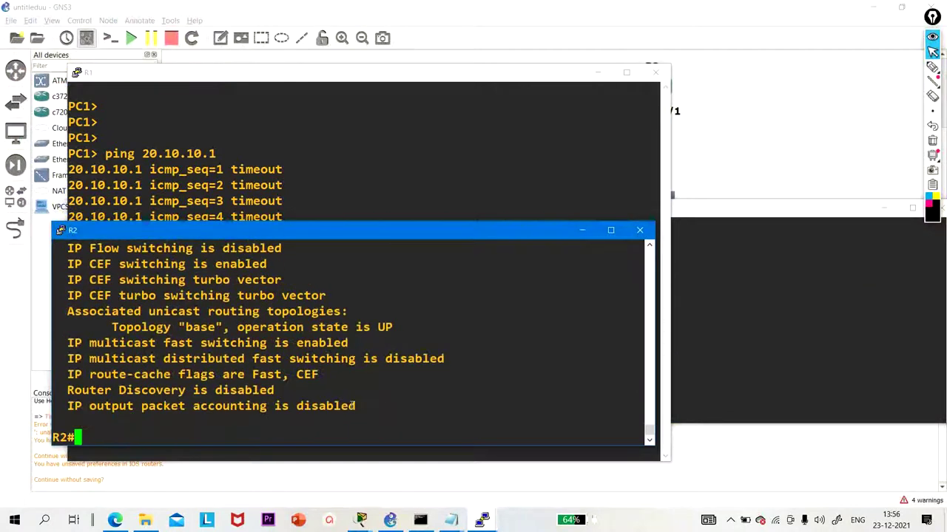
- Display R2's f0/0 details again with show ip int f0/0 and mark the Proxy ARP status
type("sh")
key("Tab")
type("ip ")
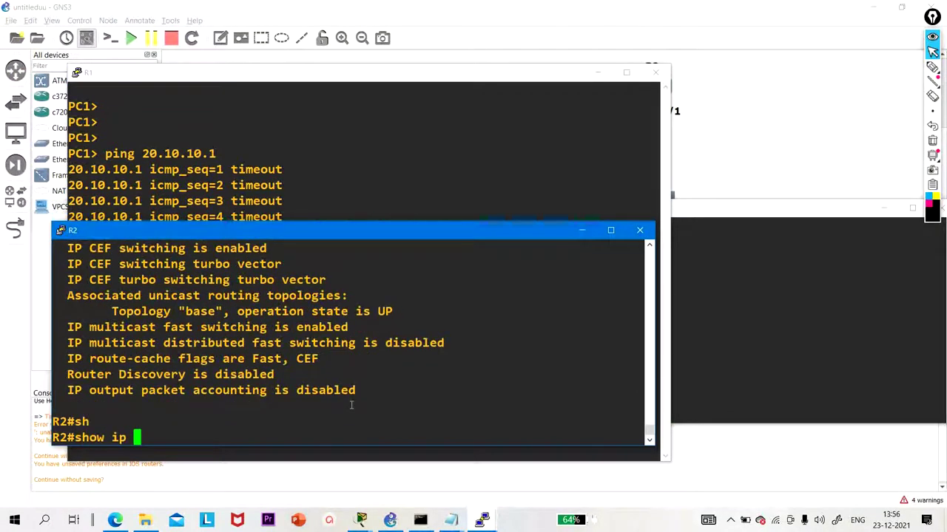
type("int f0/0")
key("Return")
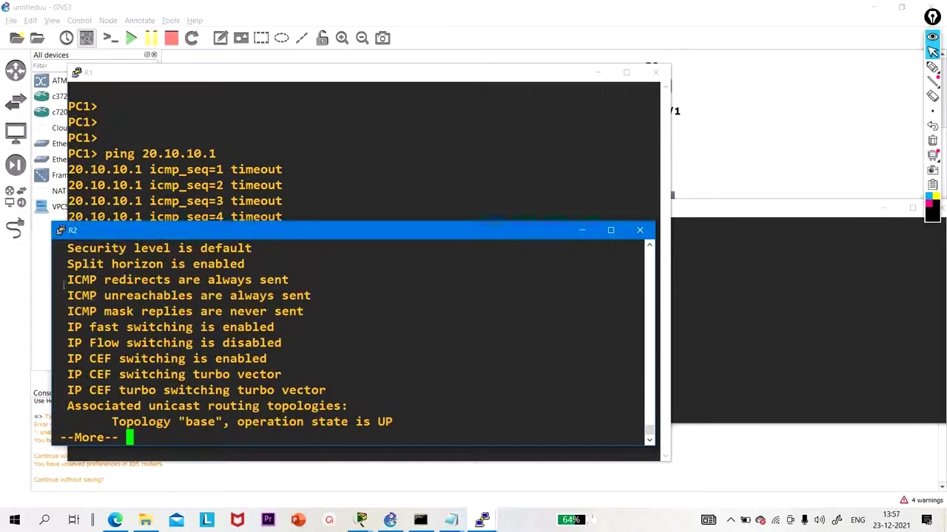
scroll(87, 276, "up", 4)
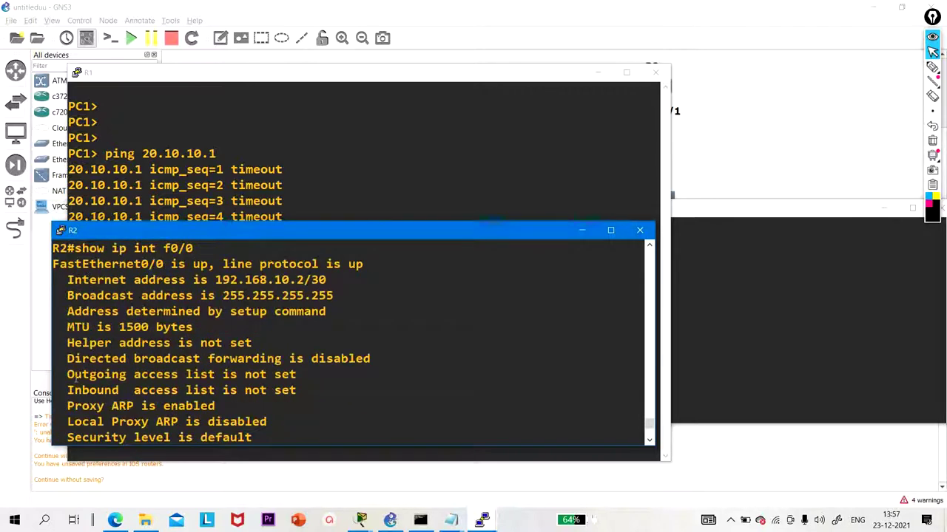
left_click_drag(67, 405, 200, 409)
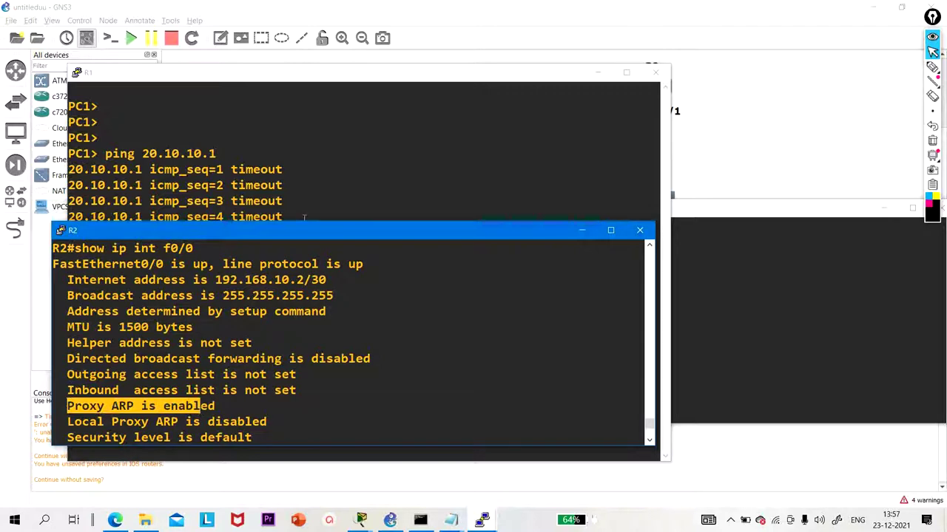
- Return to PC1's console and repeat the ping to 20.10.10.1
left_click(439, 167)
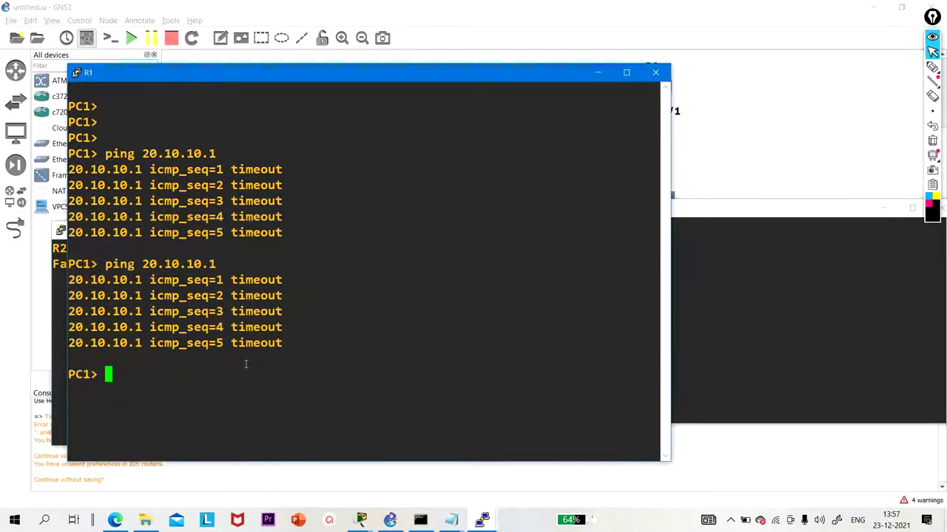
key("Up")
key("Return")
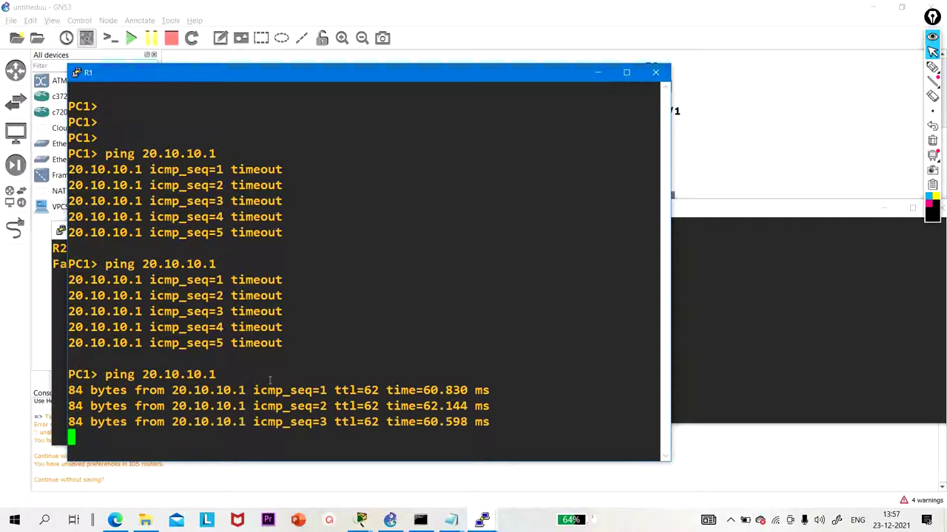
- Minimize the PC1, R2 and R1 consoles to reveal the whole network topology
left_click(600, 72)
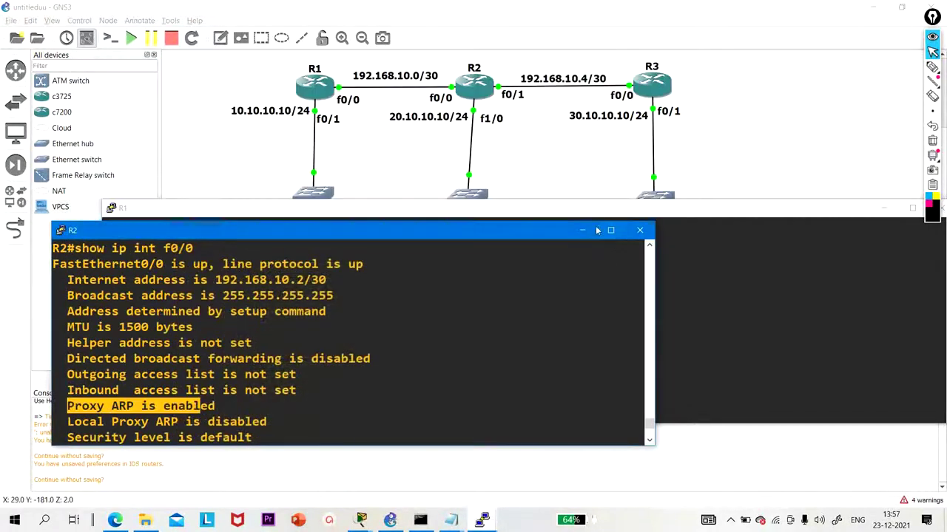
left_click(588, 227)
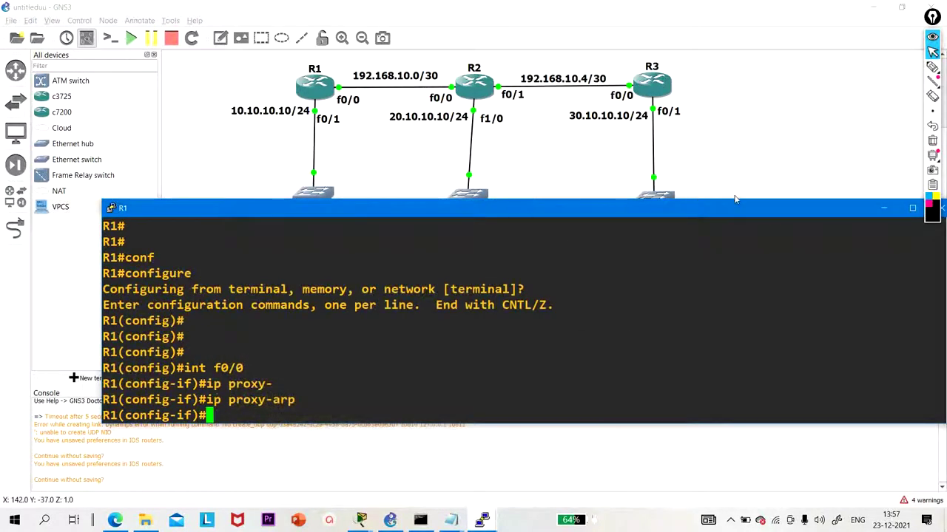
left_click(885, 209)
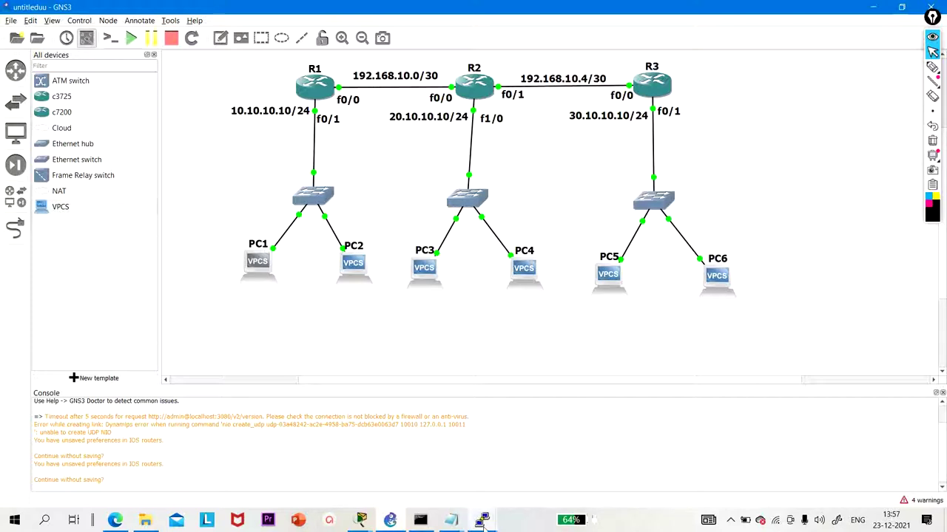
- Reopen R1's console and exit interface configuration to global configuration mode
mouse_move(482, 522)
left_click(269, 475)
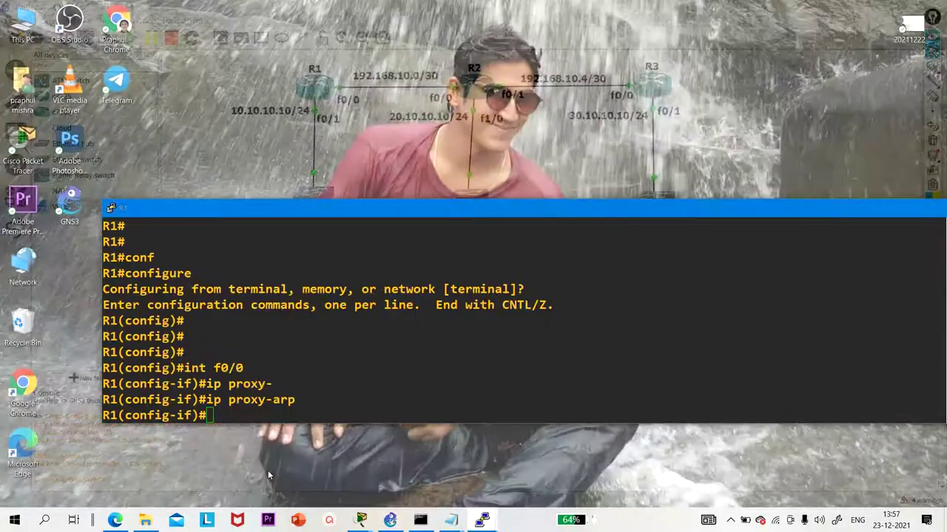
type("exi")
key("Return")
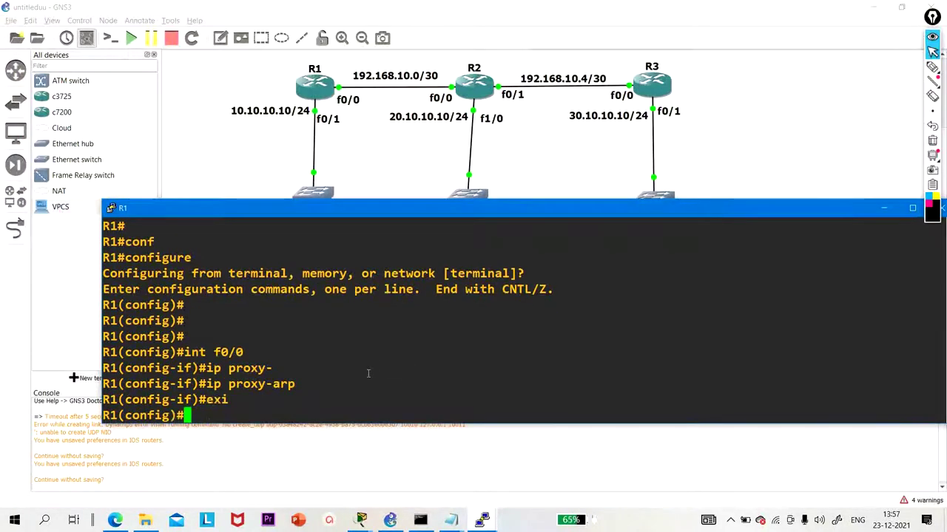
key("Return")
key("Return")
key("Return")
- Remove R1's static route with no ip route 20.10.10.0 255.255.255.0
type("ip ro")
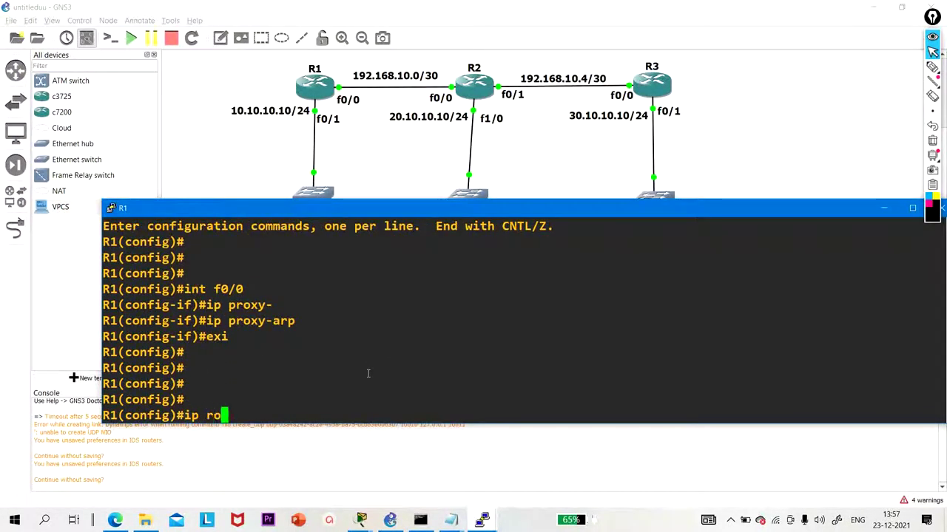
type("ute")
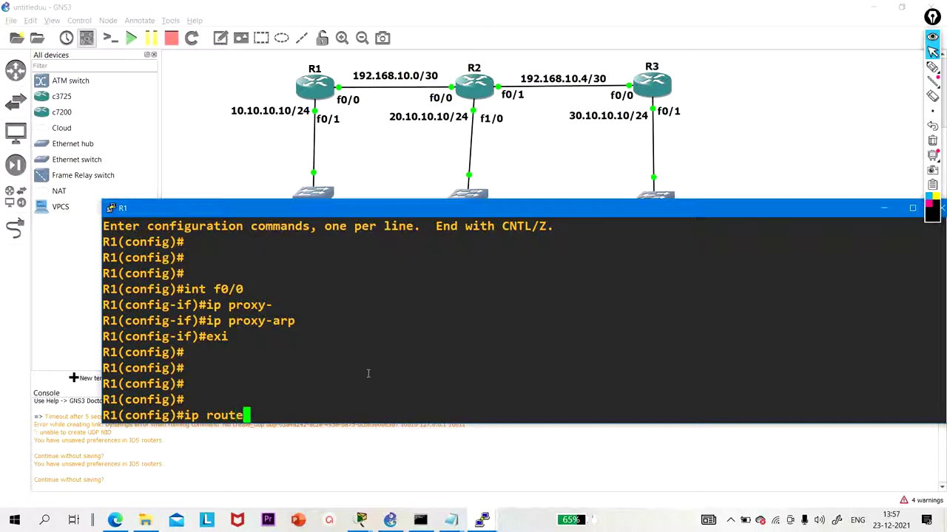
key("Left")
key("Left")
key("Left")
key("Left")
key("Left")
key("Left")
key("Left")
key("Left")
type("no")
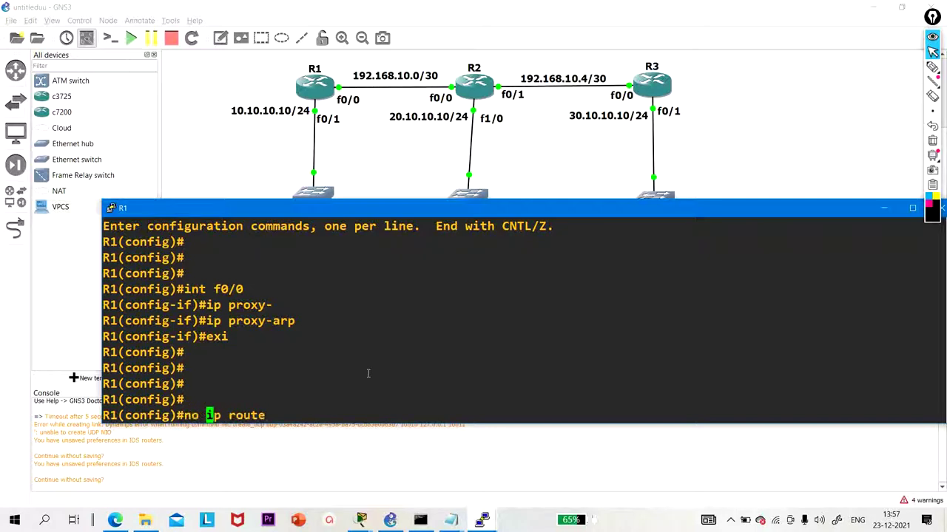
key("Right")
key("Right")
key("Right")
key("Right")
key("Right")
key("Right")
key("Right")
key("Right")
type("20.10.10.")
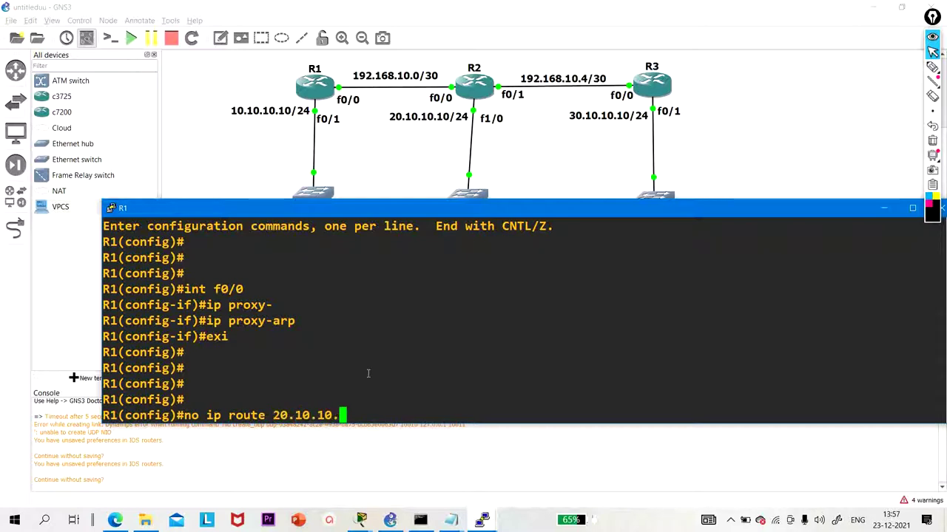
type("0 255")
type(".255.255.")
type("0")
key("Return")
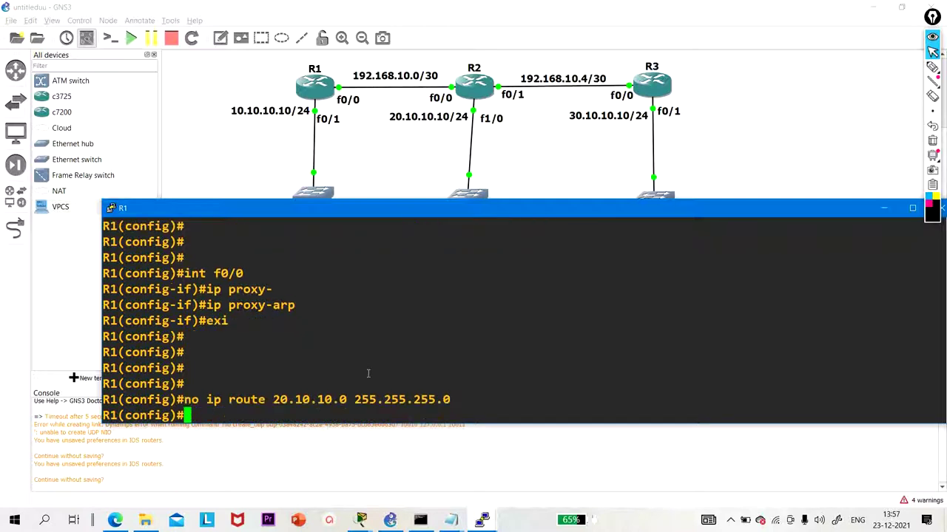
- Exit configuration mode on R1 and display its routing table with show ip route
type("exi")
key("Return")
key("Return")
key("Return")
key("Return")
type("sh")
key("Tab")
type("ip")
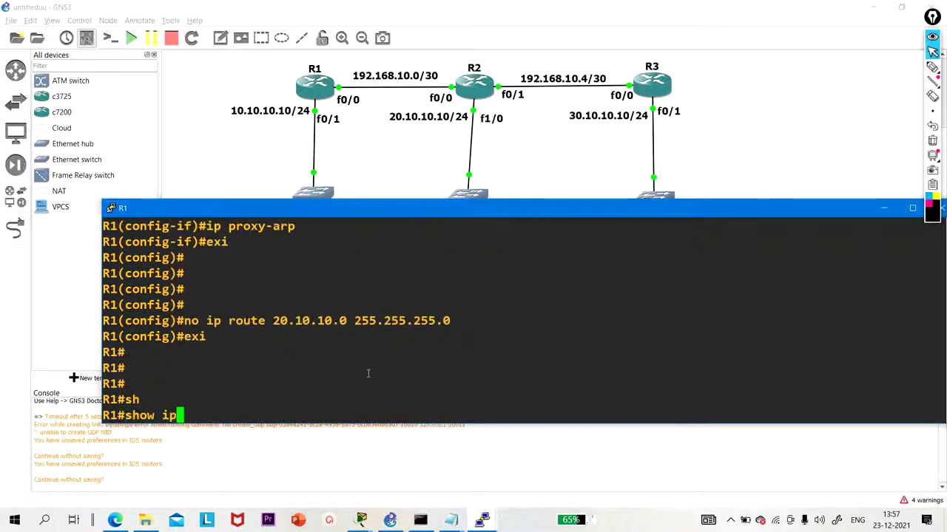
type(" rou")
key("Tab")
key("Return")
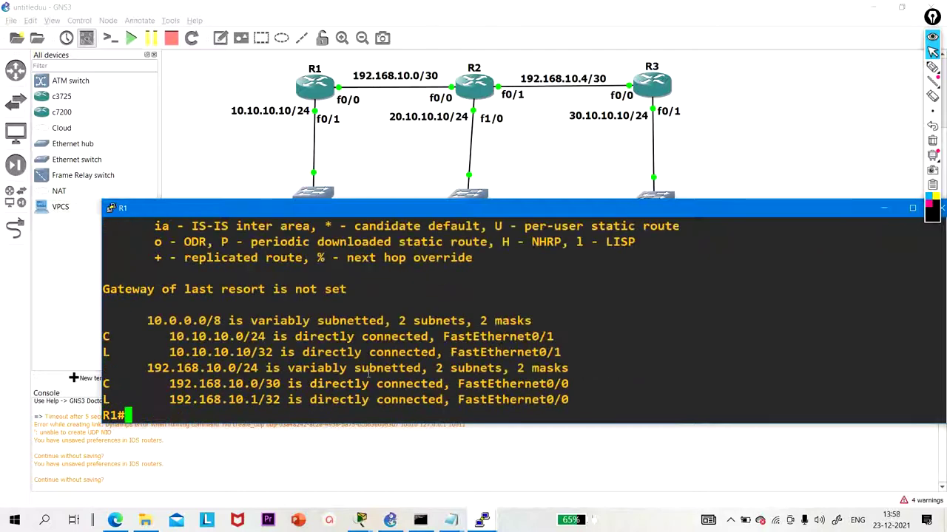
- Switch to R2's console and leave the paged interface output for an empty prompt
left_click(481, 520)
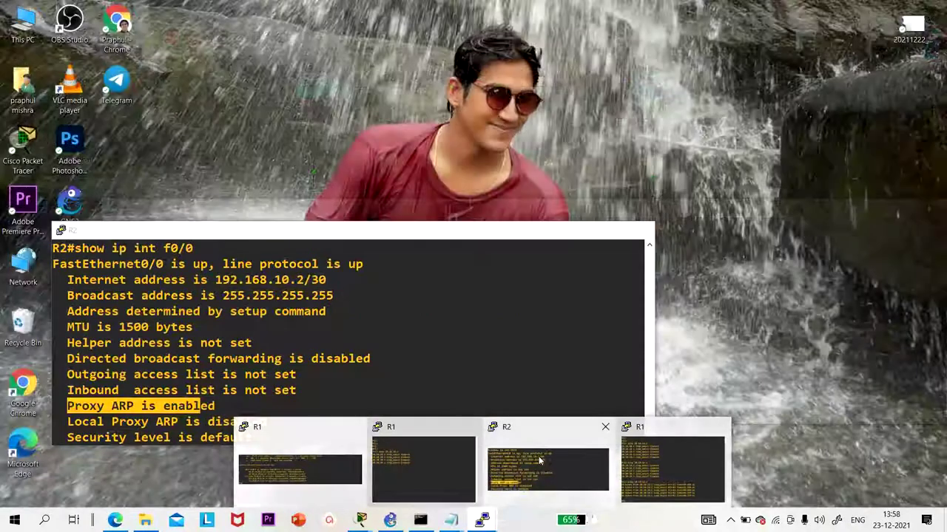
left_click(544, 466)
key("Return")
key("Return")
key("Return")
key("Return")
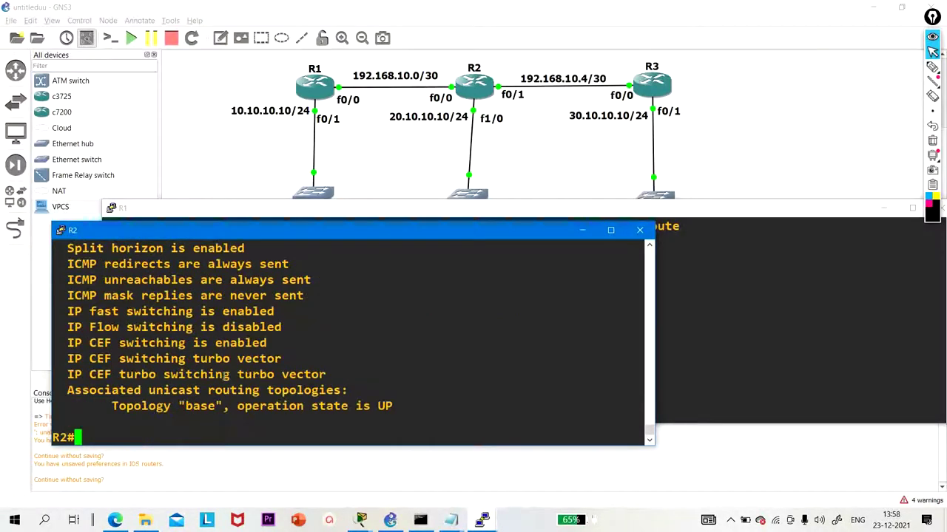
- Enter global configuration mode on R2 from the terminal
type("conf")
key("Tab")
key("Return")
key("Return")
key("Return")
key("Return")
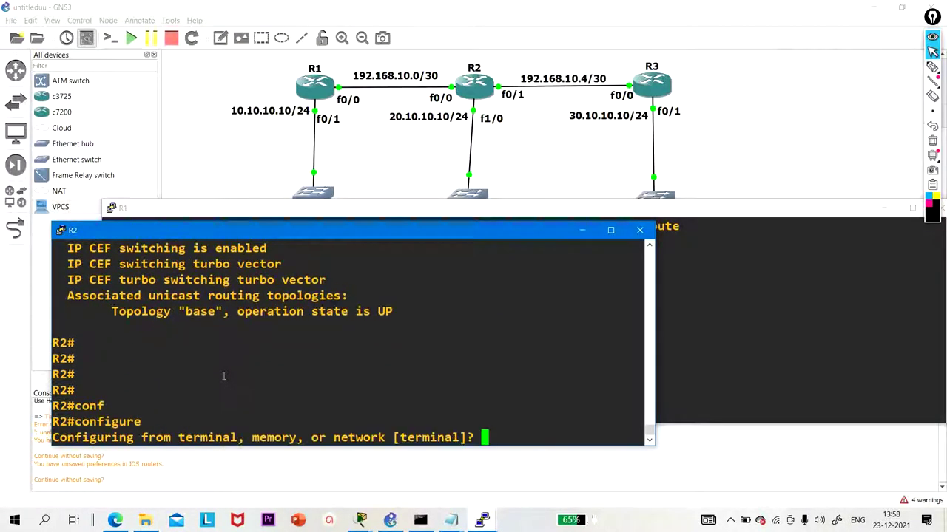
- Remove R2's static route with no ip route 10.10.10.0 255.255.255.0 fa0/0
type("no ip")
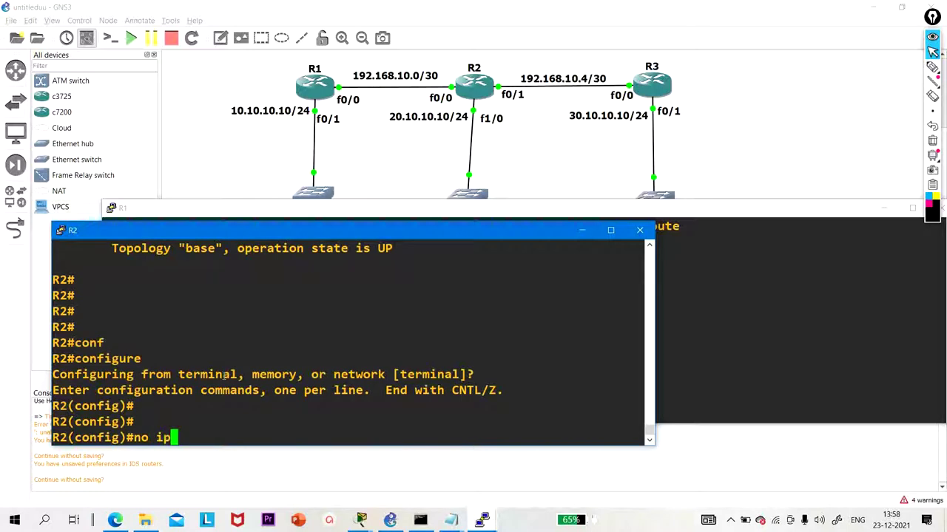
type(" route 1")
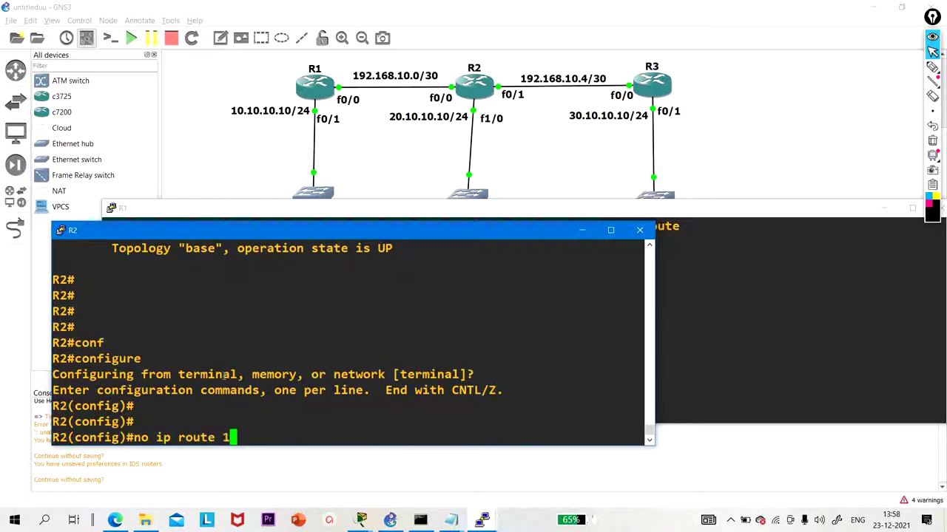
type("0.10.10.0")
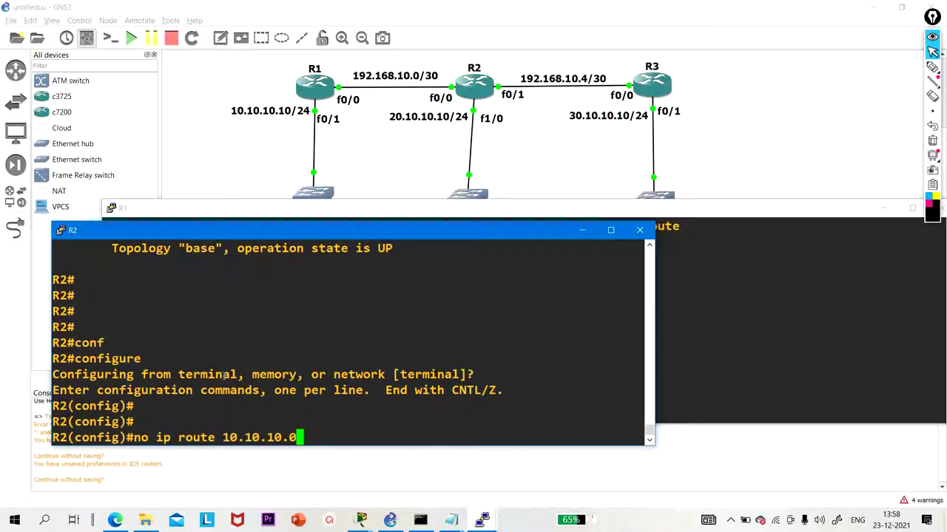
type(" 255.2550")
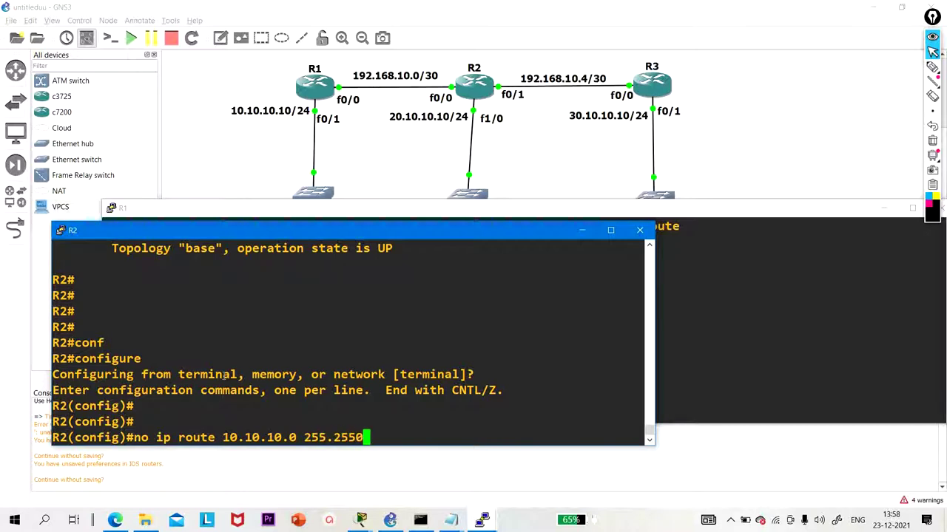
key("BackSpace")
type(".255.0 fa0/0")
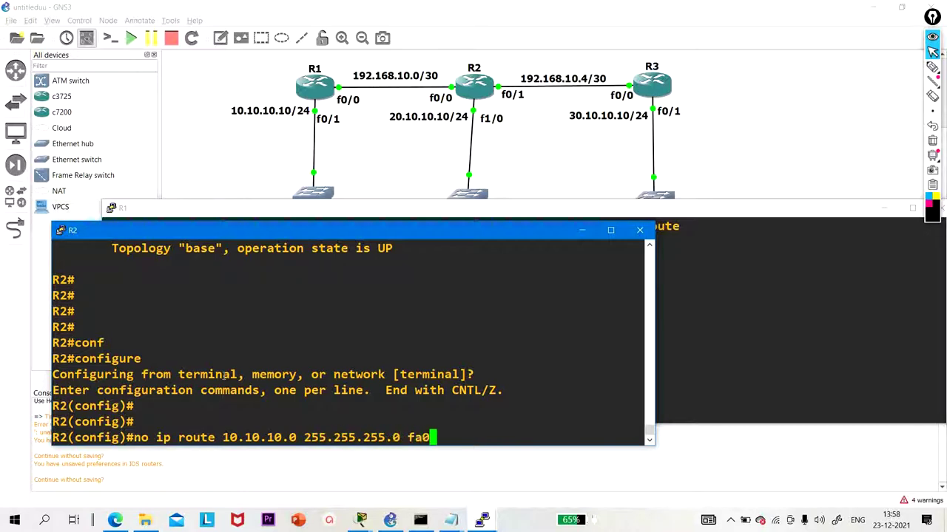
key("Return")
- Exit configuration mode on R2 and display its routing table with show ip route
type("ex")
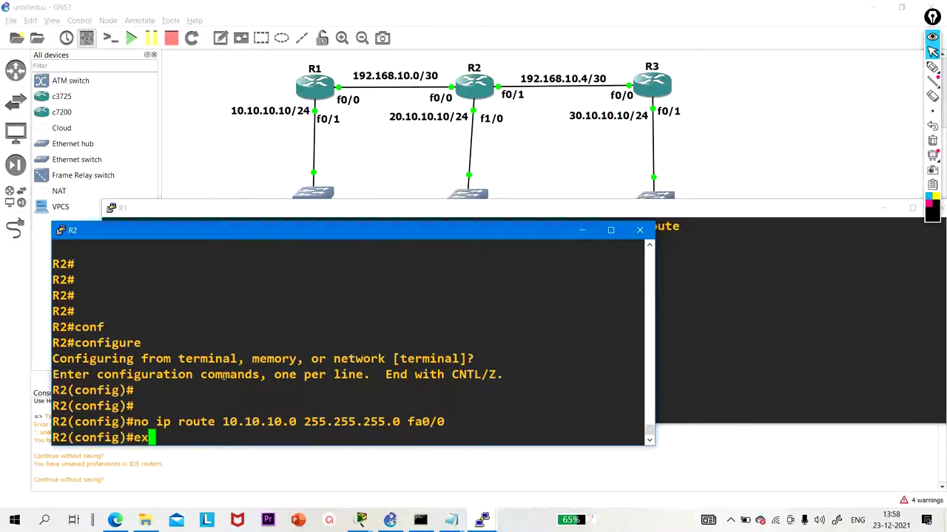
type("i")
key("Return")
key("Return")
key("Return")
key("Return")
type("show ip int")
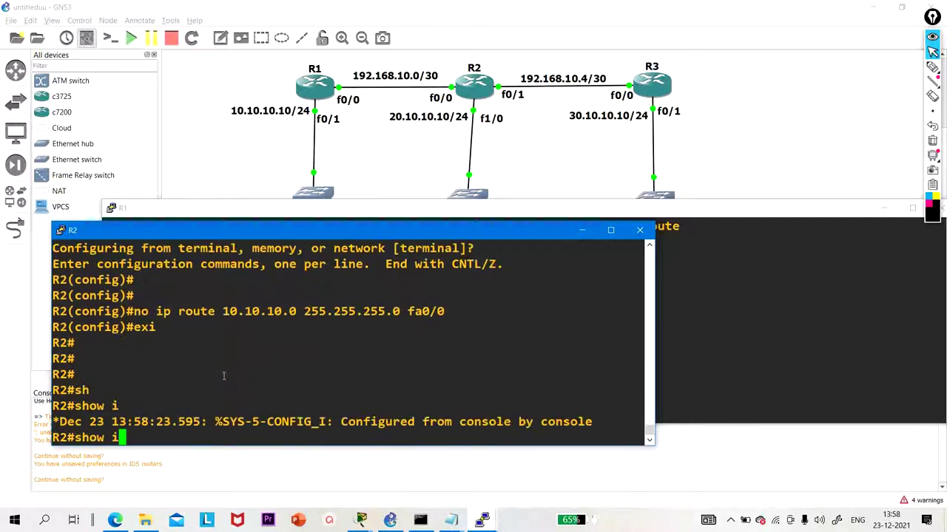
key("BackSpace")
key("BackSpace")
key("BackSpace")
type("rou")
key("Tab")
key("Return")
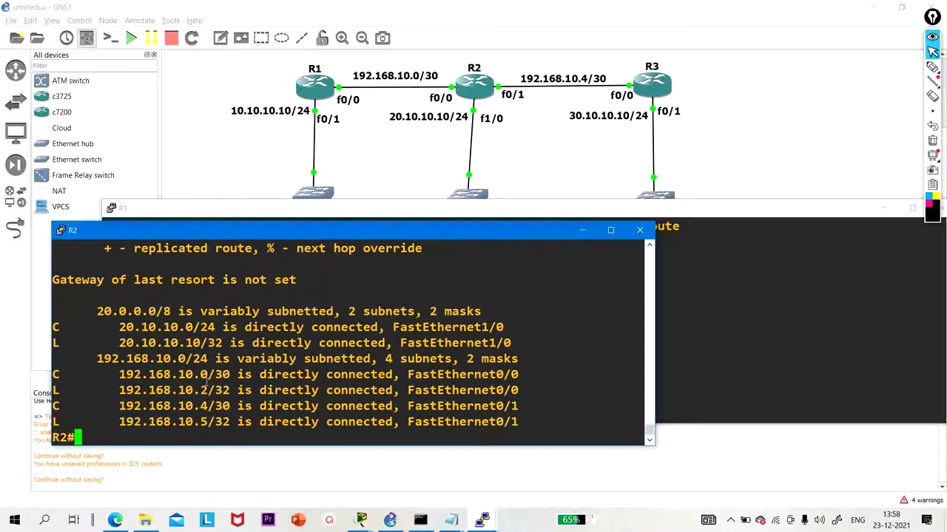
- Switch to R1's console and enter global configuration mode from the terminal
left_click(709, 336)
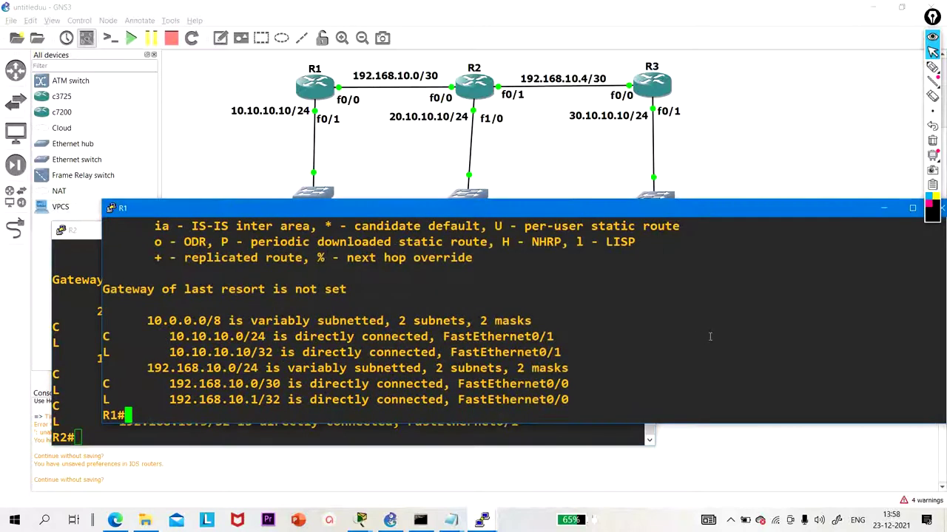
key("Return")
key("Return")
key("Return")
key("Return")
key("Return")
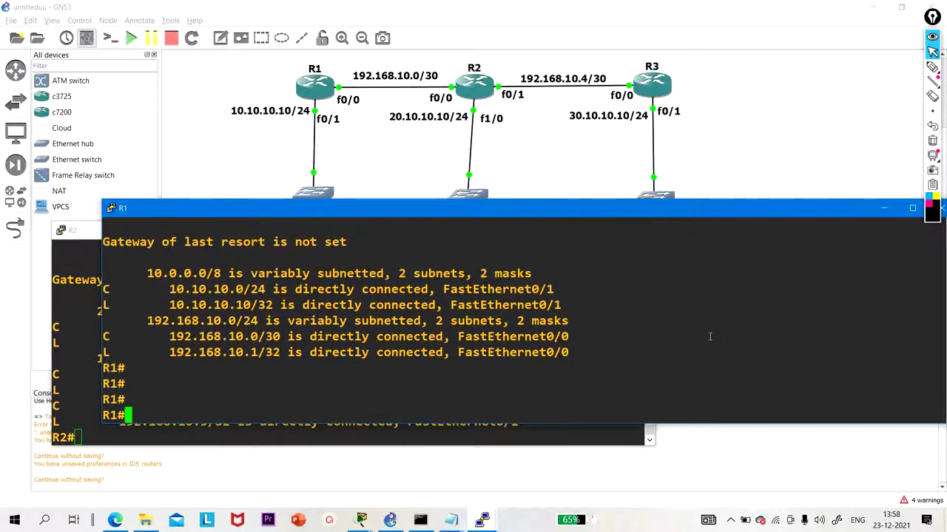
type("conf")
key("Tab")
key("Return")
key("Return")
key("Return")
key("Return")
key("Return")
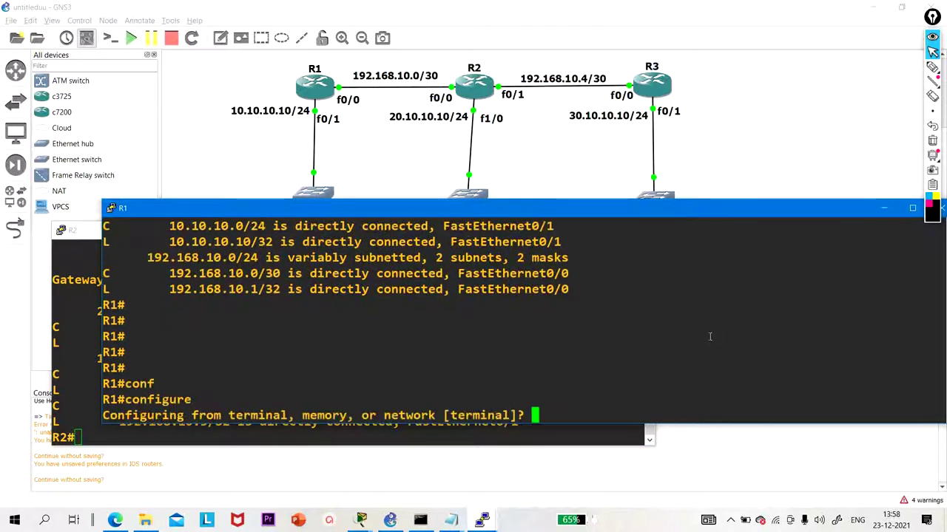
- Add a next-hop static route on R1 with ip route 20.10.10.0 255.255.255.0 192.168.10.2
type("ip ")
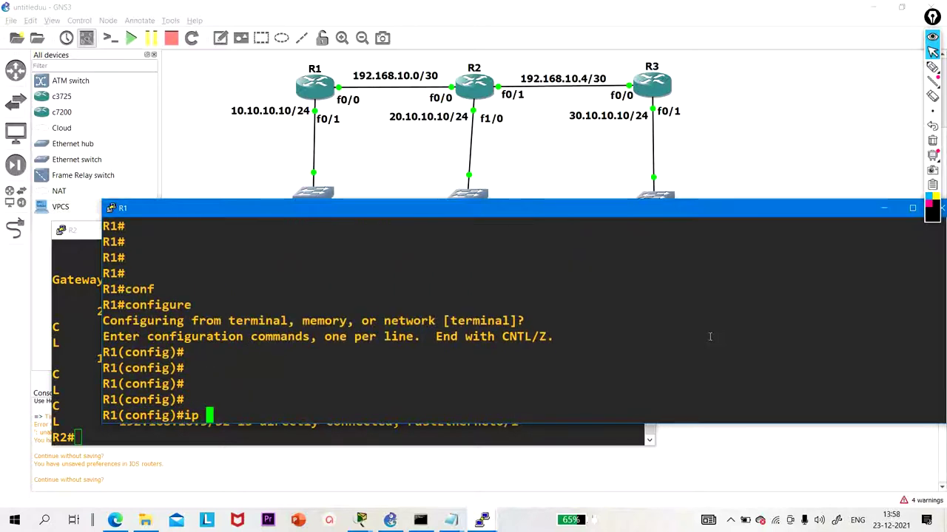
type("route 20")
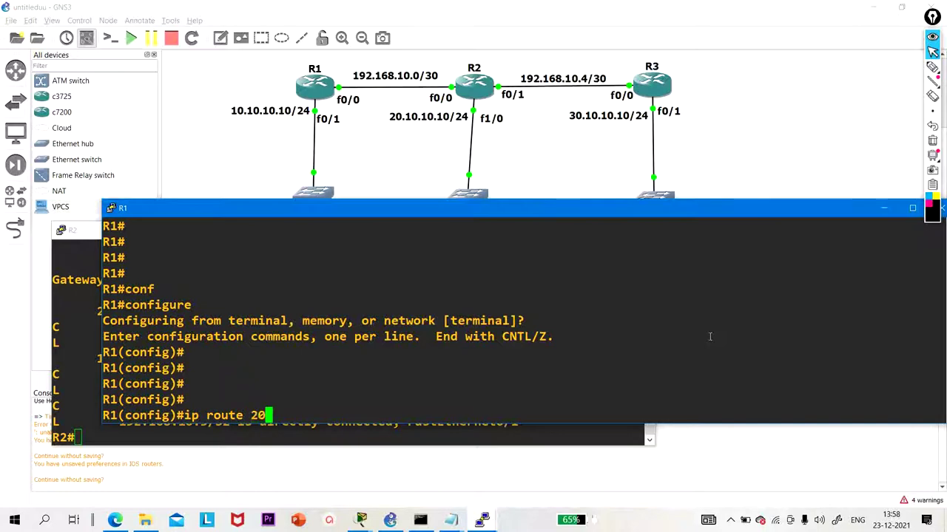
type(".10.10.10")
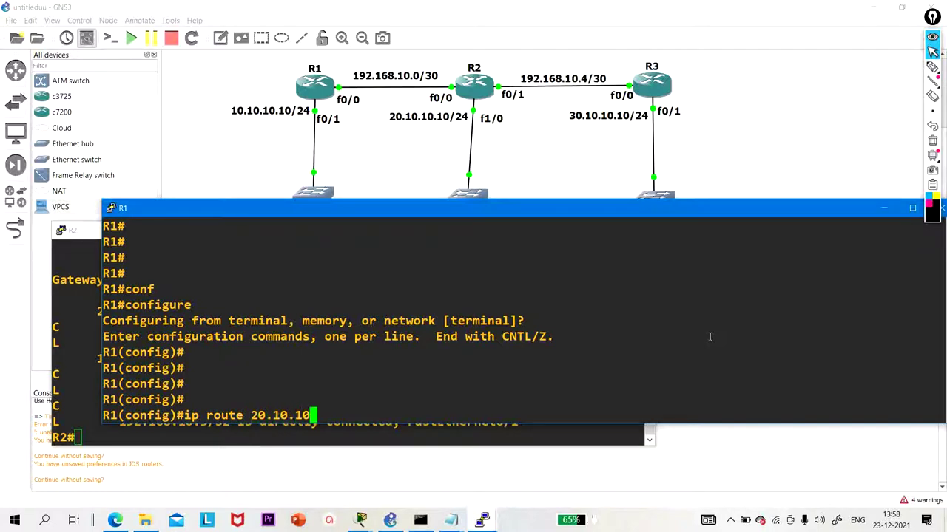
type(".0 255")
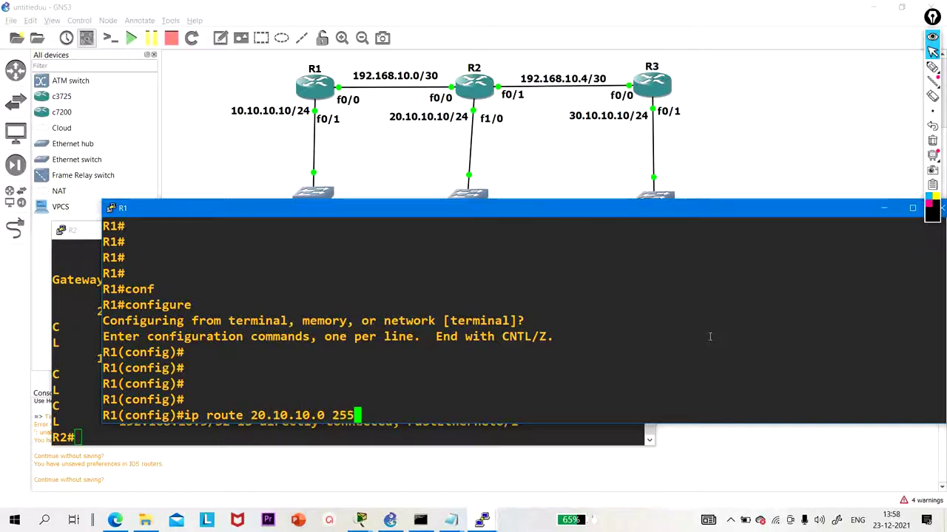
type(".255.255.0 ")
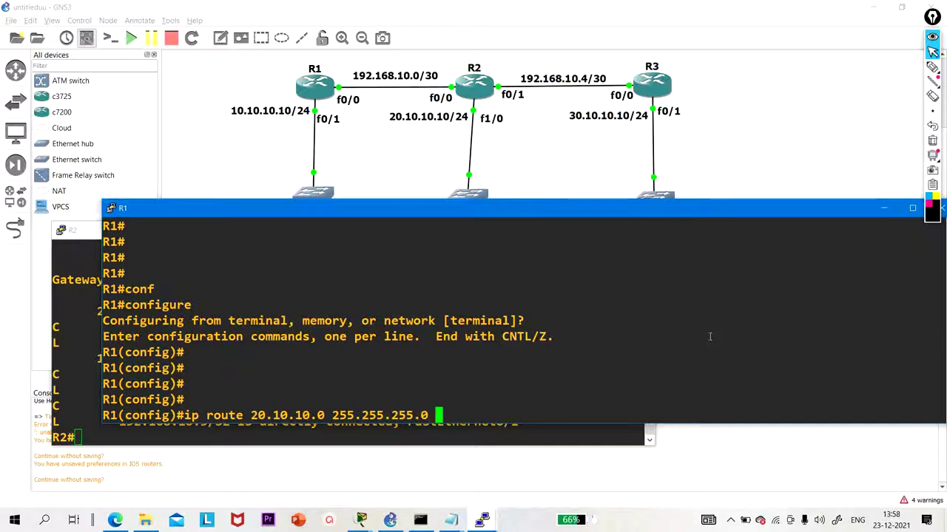
type("192.168.")
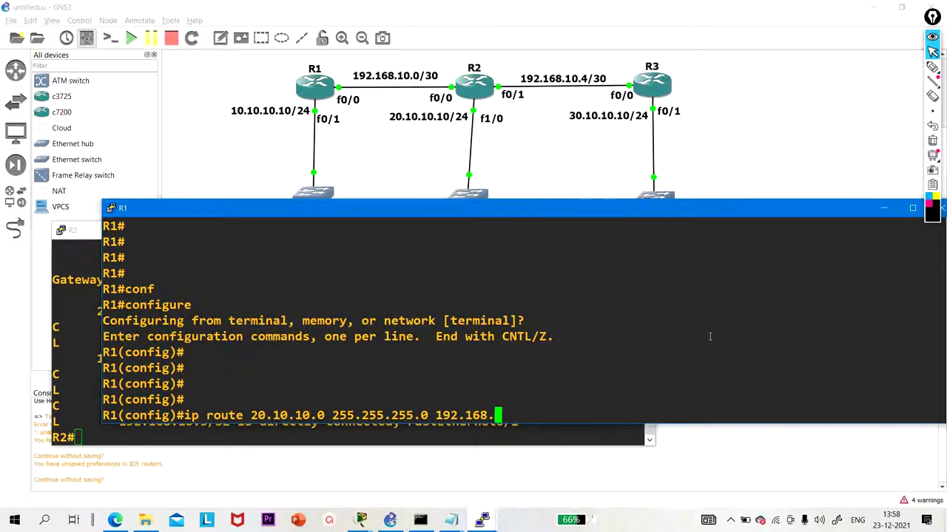
type("10.2")
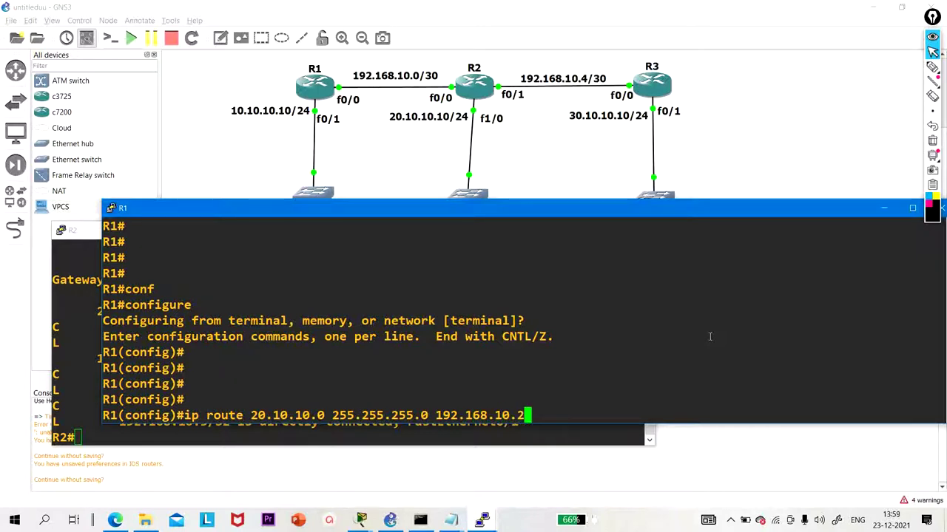
key("Return")
- Leave configuration mode on R1 and list its routes with show ip route
type("exi")
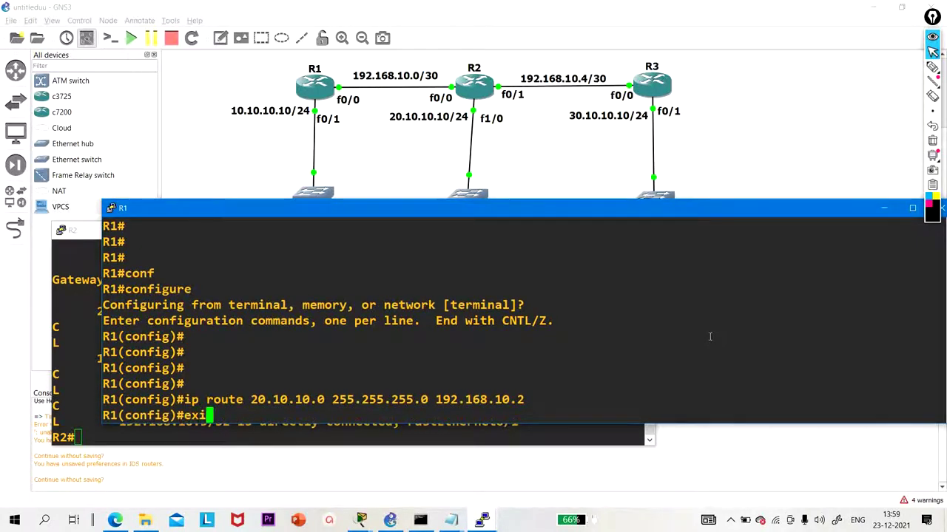
key("Return")
key("Return")
key("Return")
key("Return")
key("Return")
key("Return")
type("show ")
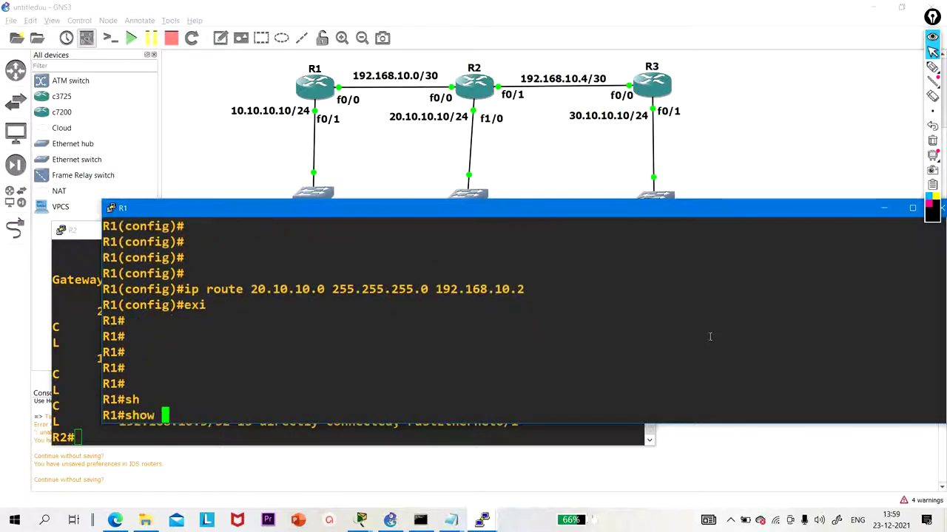
type("ip route")
key("Return")
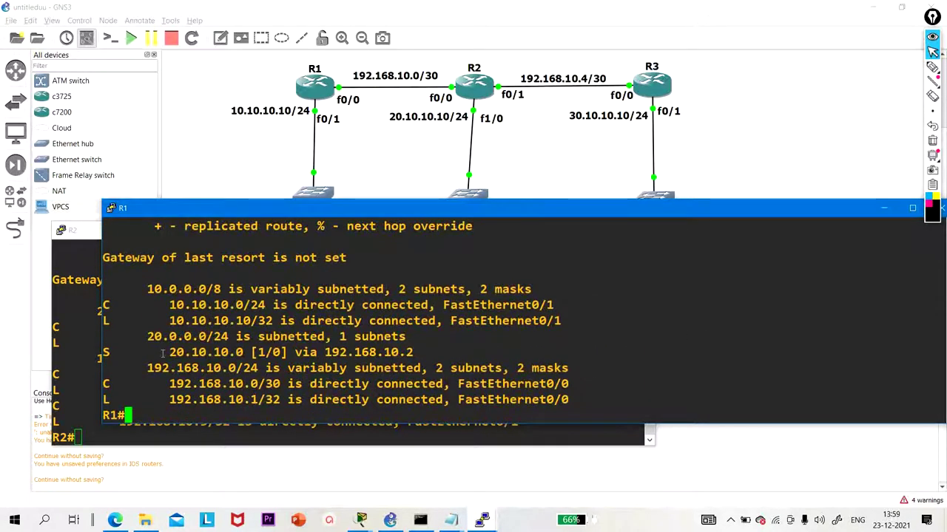
- Examine R1's static route to 20.10.10.0, its next-hop address and the directly connected 192.168.10.0/30 route
left_click_drag(162, 354, 429, 357)
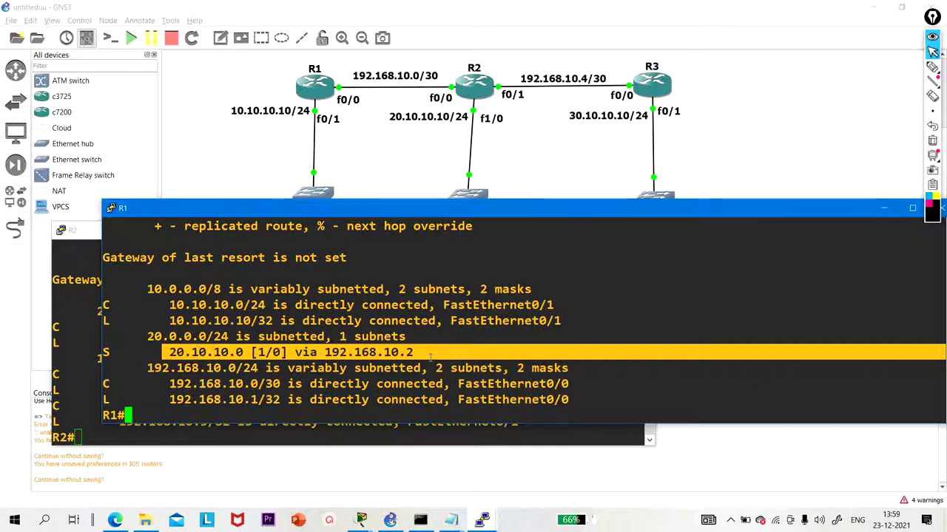
left_click(429, 358)
left_click_drag(417, 353, 328, 352)
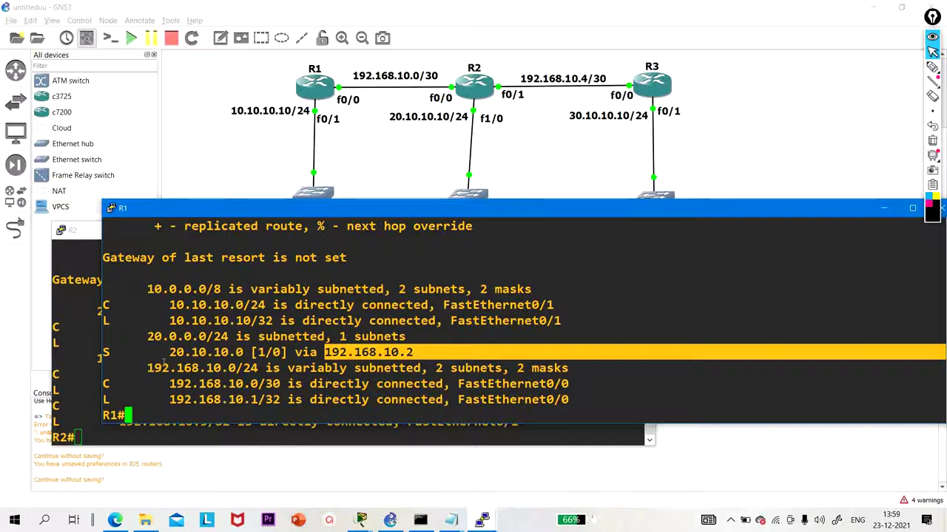
left_click_drag(166, 352, 429, 353)
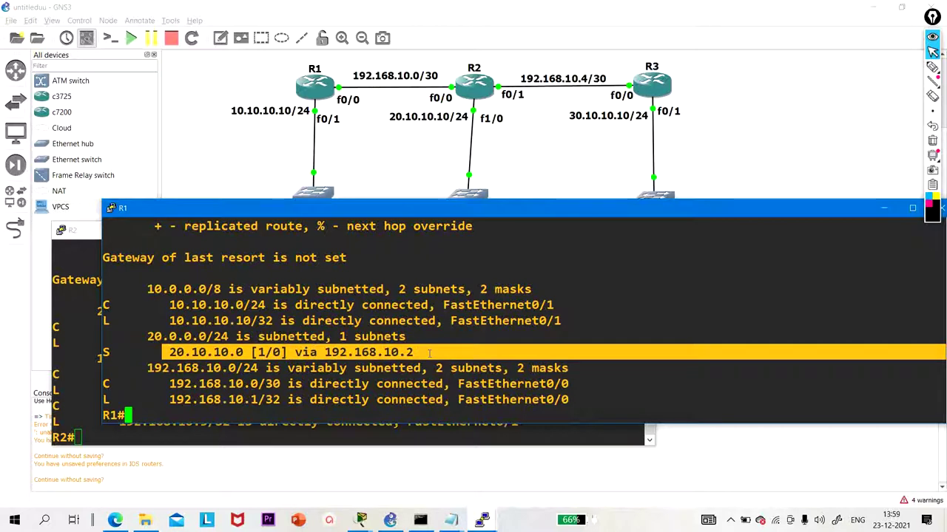
left_click(429, 354)
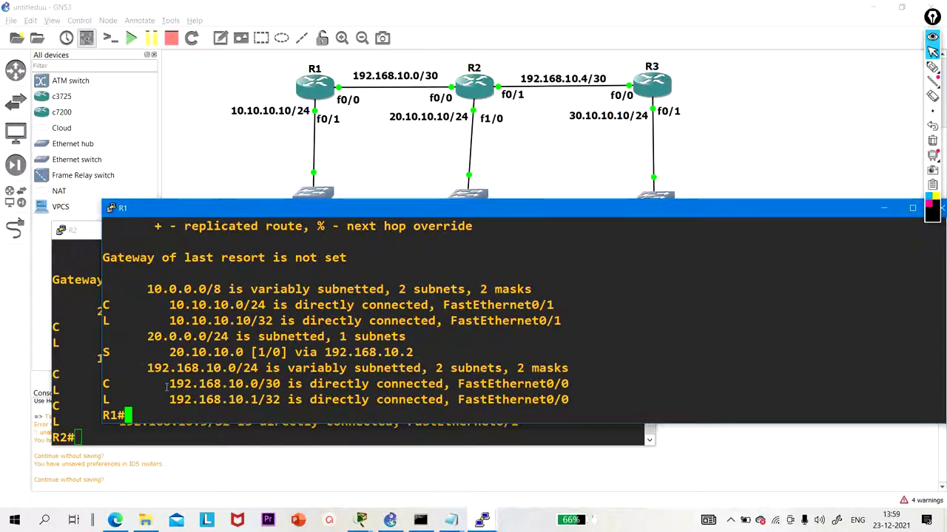
left_click_drag(162, 384, 574, 384)
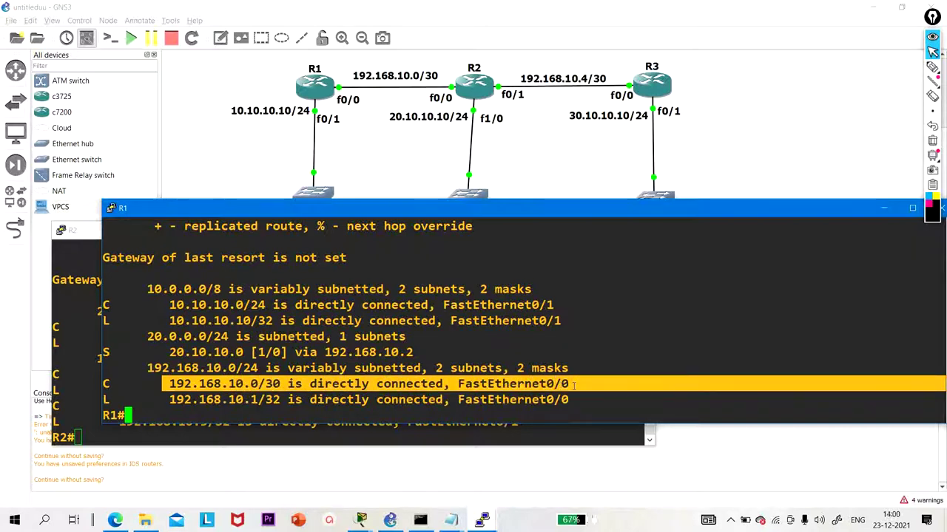
left_click(574, 384)
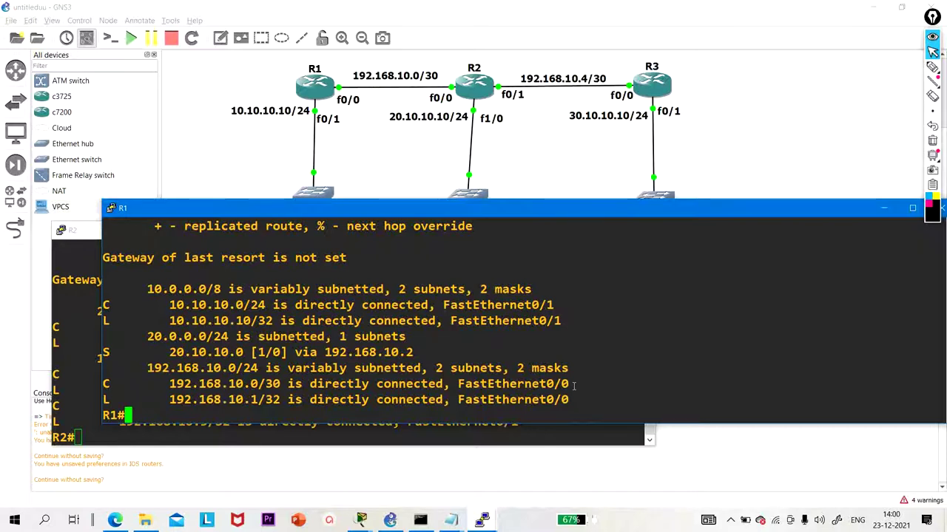
- Return R1 to global configuration mode from the terminal
type("conf")
key("Tab")
key("Return")
key("Return")
key("Return")
key("Return")
key("Return")
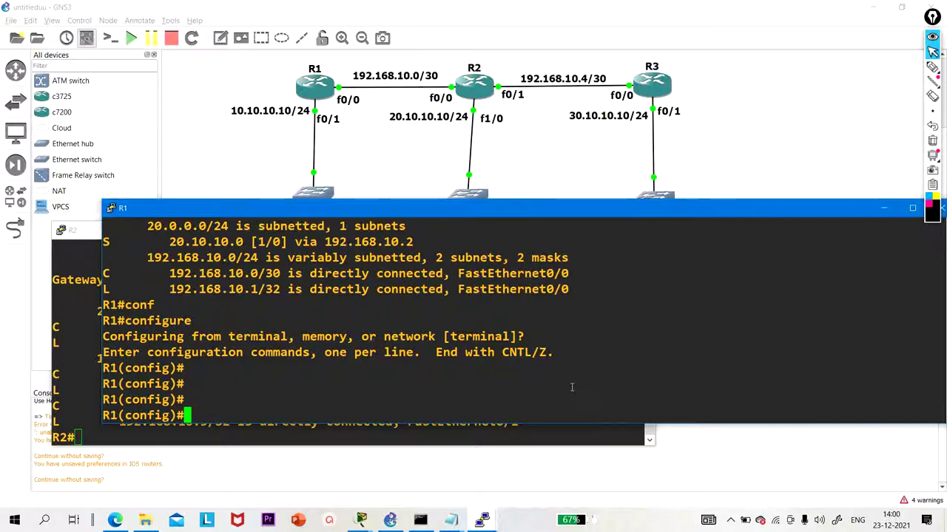
- Remove R1's next-hop static route with no ip route 20.10.10.0 255.255.255.0 192.168.10.2
type("no ip")
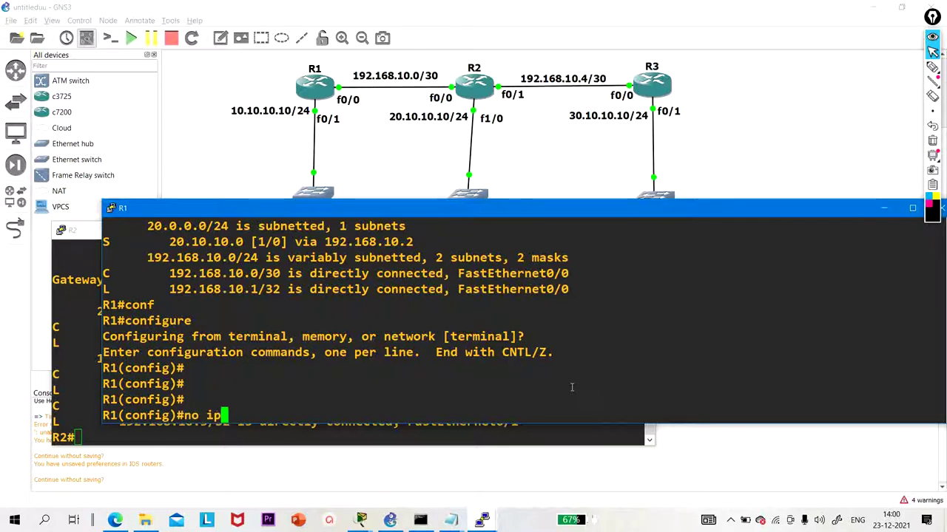
type(" rou")
key("Tab")
type("te")
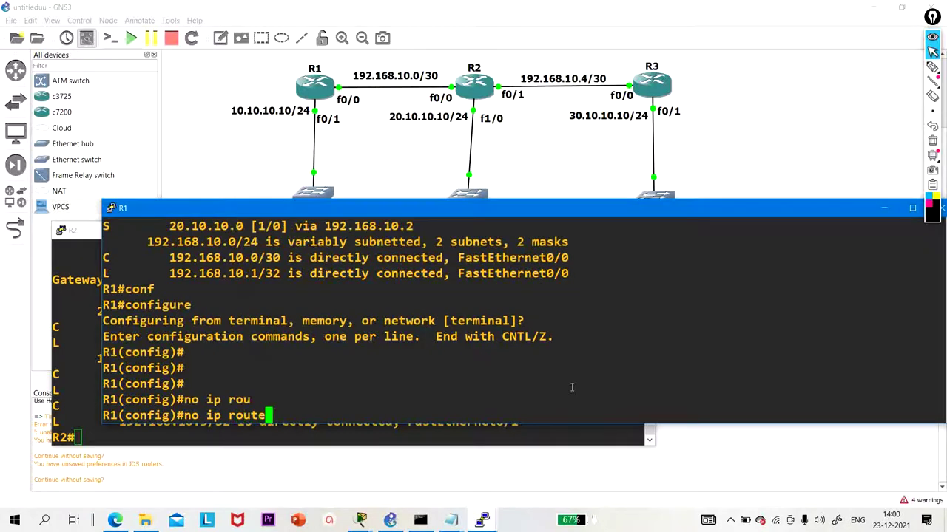
type(" 20.10")
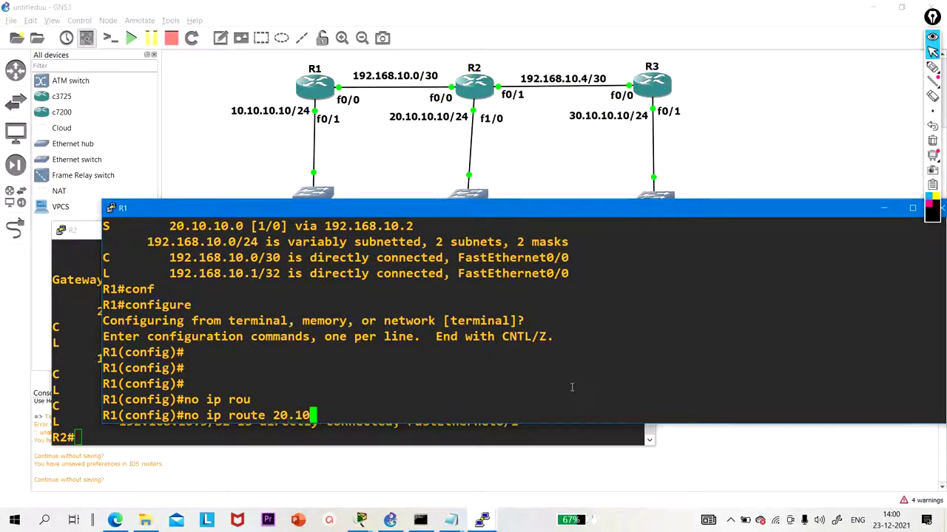
type(".10.0 2")
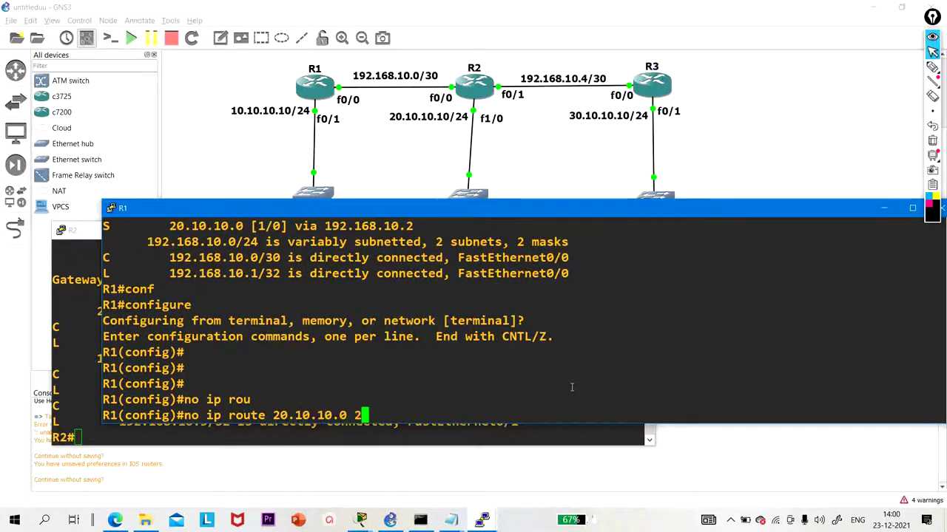
type("55.255.255.0")
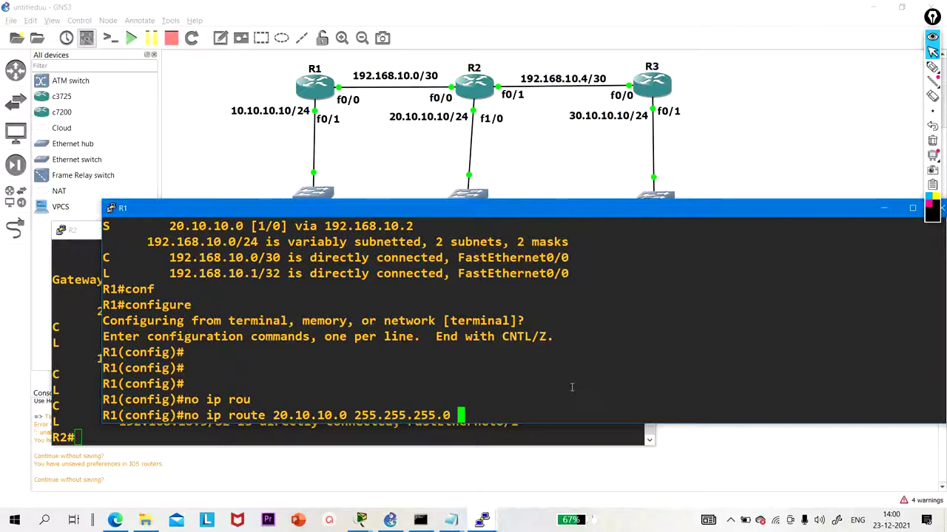
type(" 192.168.")
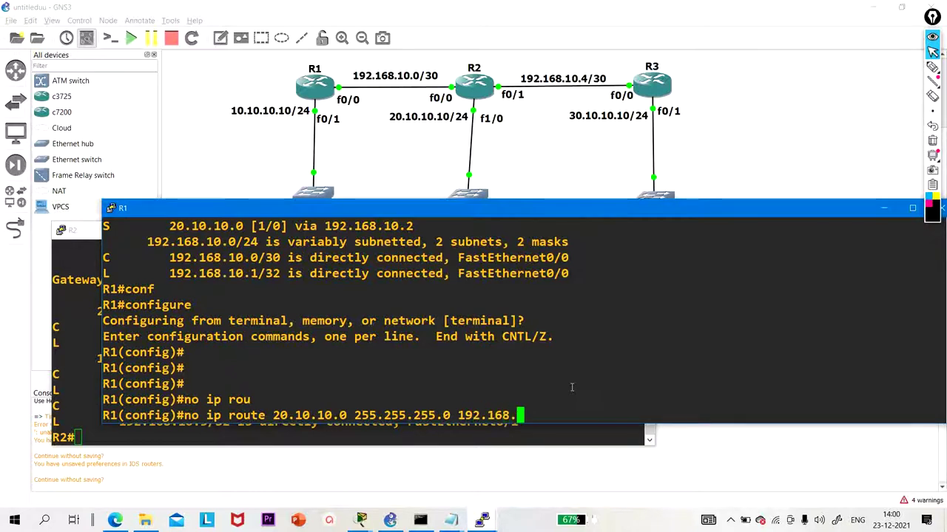
type("10.2")
key("Return")
- Exit configuration mode on R1 and check its routing table with show ip route
type("exi")
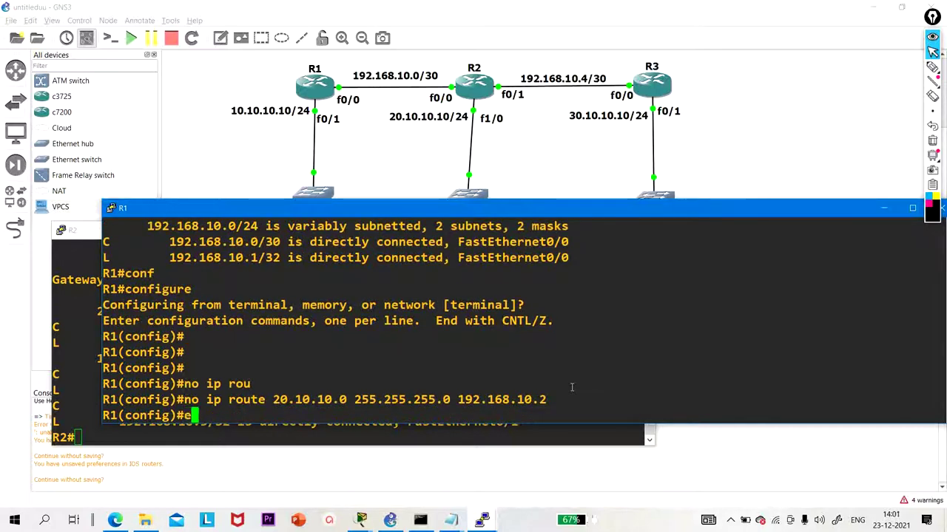
key("Return")
key("Return")
key("Return")
type("sjh")
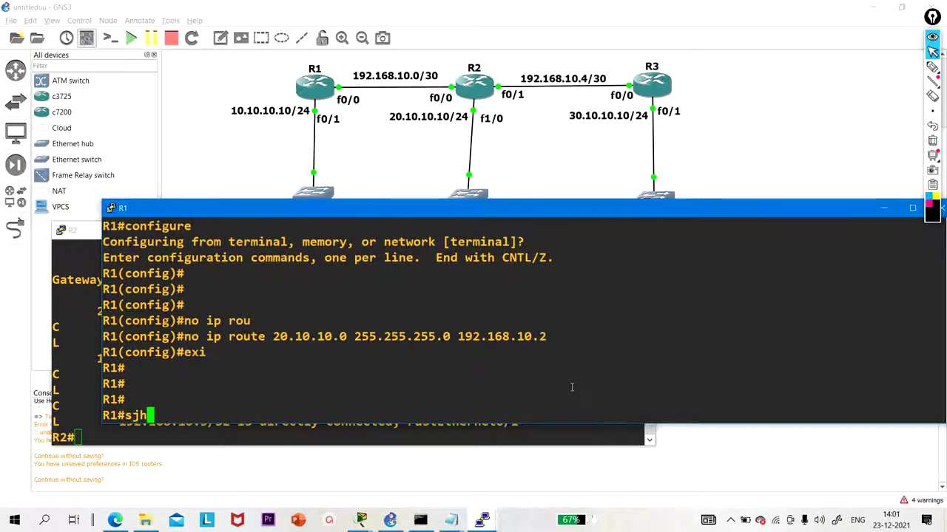
key("BackSpace")
key("BackSpace")
key("Return")
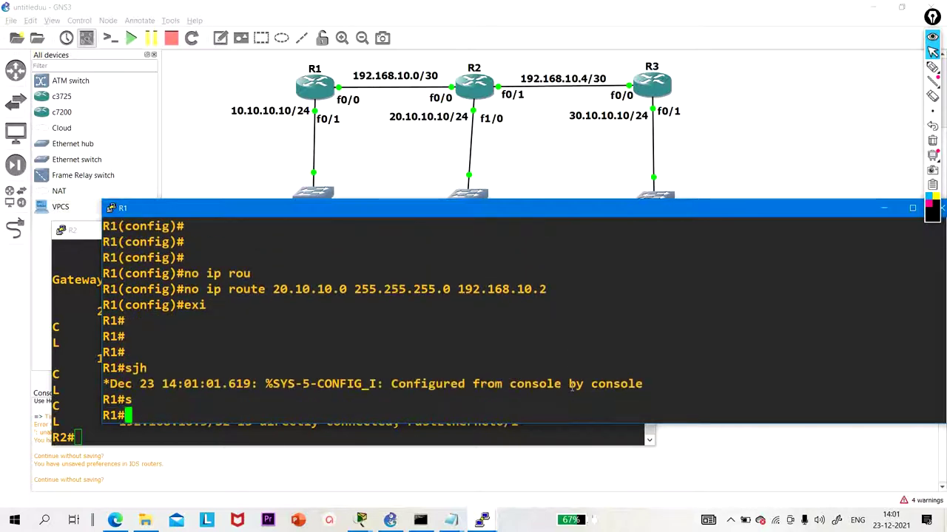
type("sh")
key("Return")
type("show ip ro")
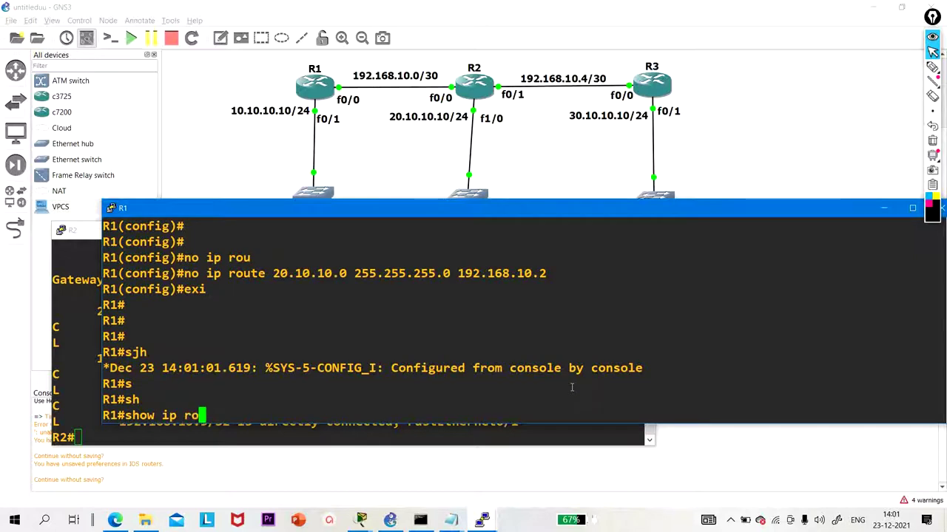
type("u")
key("Tab")
key("Return")
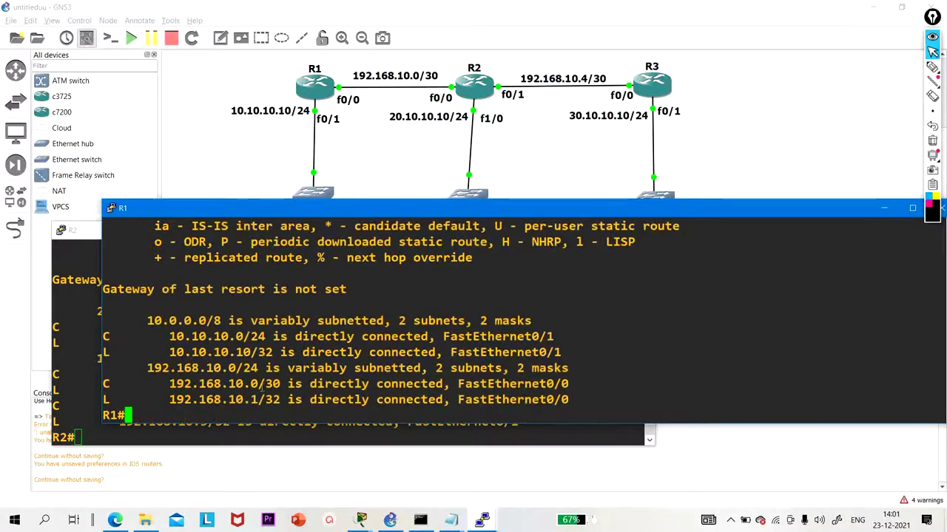
- Minimize the R1 and R2 console windows to reveal the whole topology
left_click(883, 208)
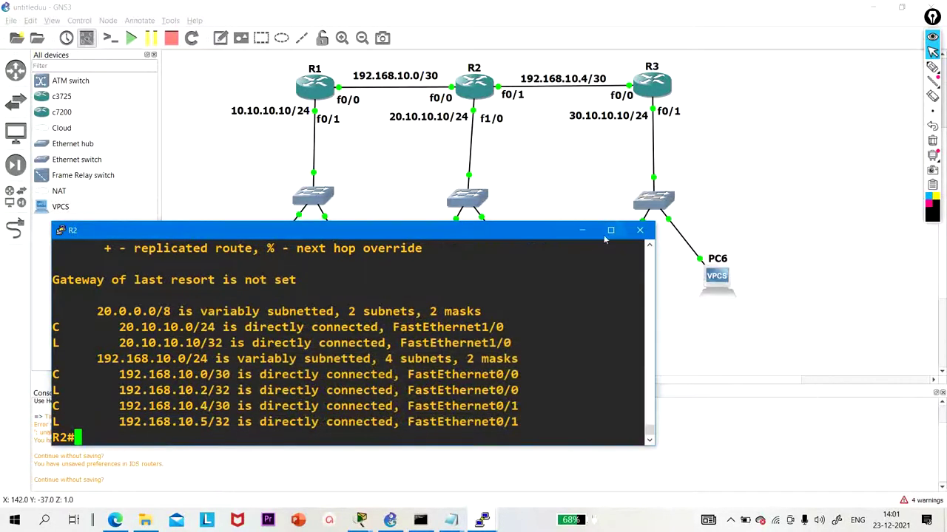
left_click(582, 230)
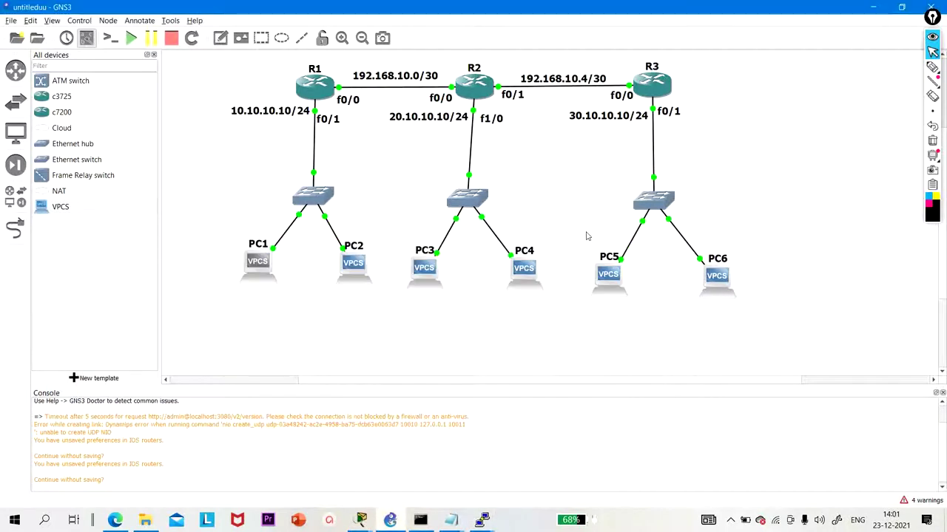
- Write 20,30 beside R1 with the annotation pen, circle R1's f0/0 interface, and clear the marks
left_click(930, 68)
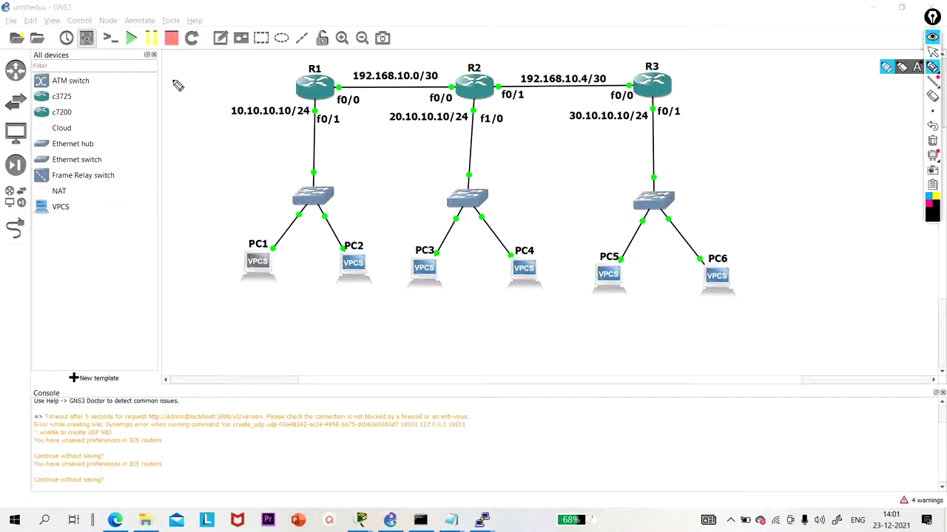
mouse_move(175, 79)
left_mouse_down()
mouse_move(193, 91)
mouse_move(206, 76)
left_mouse_up()
mouse_move(216, 76)
left_mouse_down()
mouse_move(223, 86)
mouse_move(244, 70)
left_mouse_up()
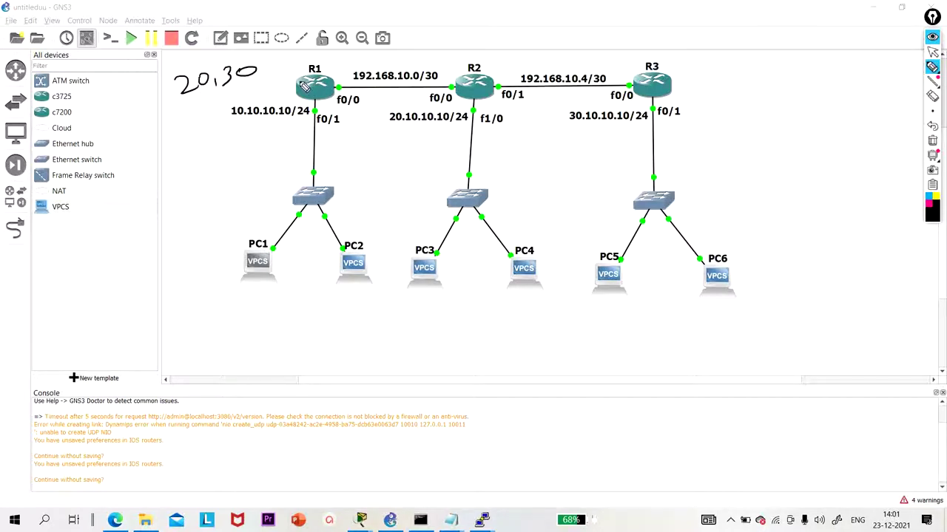
left_click_drag(177, 96, 257, 81)
mouse_move(346, 111)
left_mouse_down()
mouse_move(355, 92)
mouse_move(339, 109)
left_mouse_up()
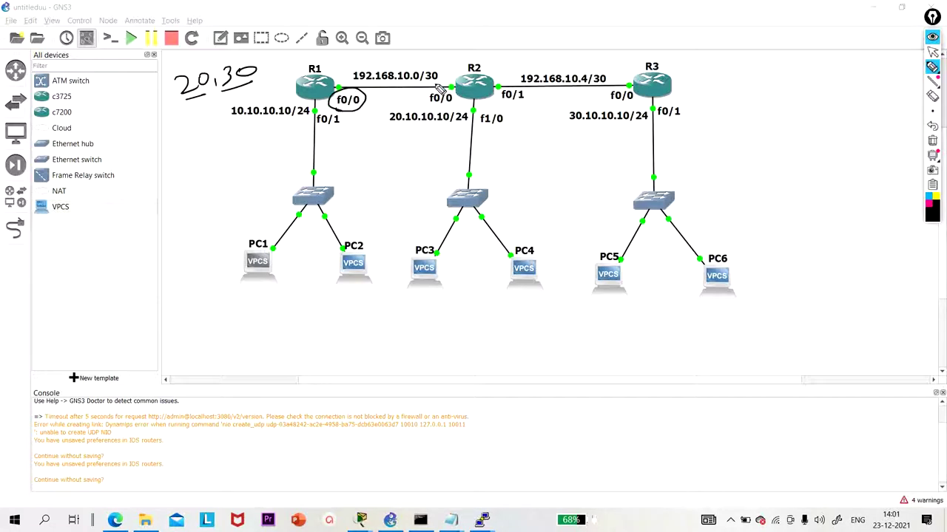
left_click_drag(444, 87, 423, 92)
left_click(933, 139)
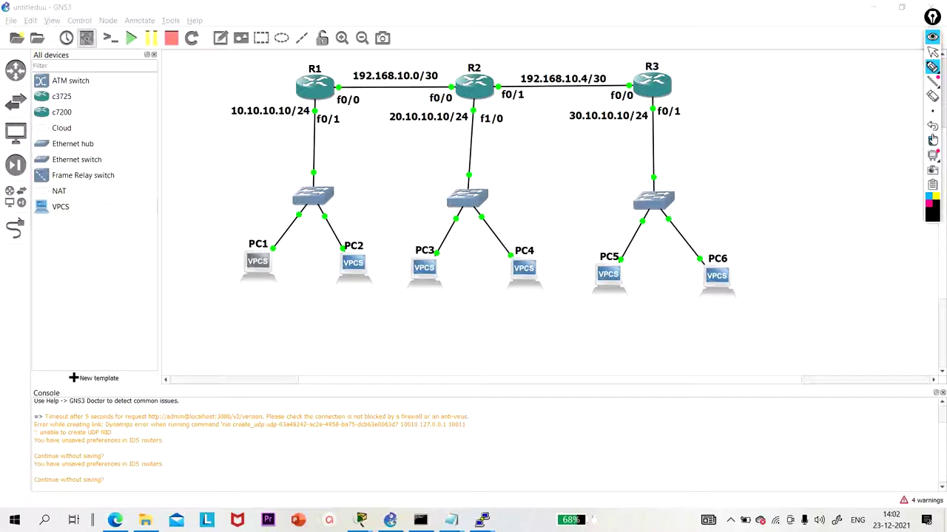
- Annotate the remote networks 20,30 beside R1, 10,30 beside R2 and 10,20 beside R3, and erase the annotations
left_click_drag(168, 103, 214, 105)
mouse_move(222, 83)
left_mouse_down()
mouse_move(238, 102)
mouse_move(245, 76)
left_mouse_up()
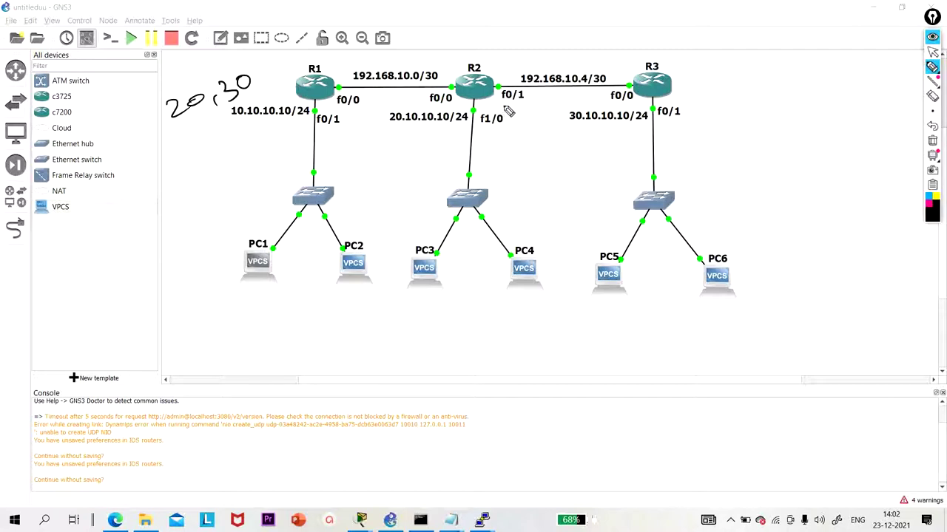
left_click_drag(508, 108, 504, 126)
mouse_move(518, 115)
left_mouse_down()
mouse_move(530, 130)
mouse_move(542, 121)
mouse_move(539, 131)
mouse_move(554, 117)
mouse_move(497, 80)
left_mouse_up()
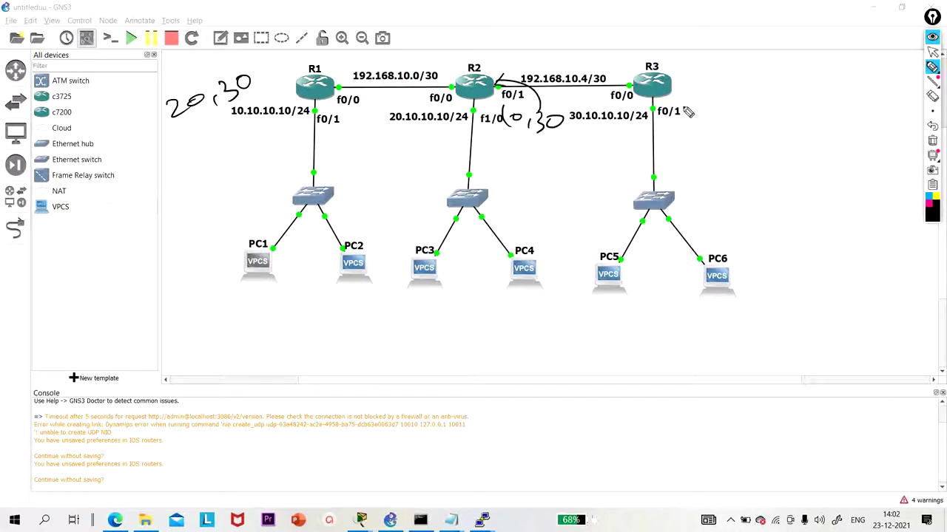
left_click_drag(704, 106, 702, 122)
mouse_move(718, 112)
left_mouse_down()
mouse_move(730, 124)
mouse_move(765, 107)
left_mouse_up()
mouse_move(748, 95)
left_mouse_down()
mouse_move(783, 129)
mouse_move(726, 63)
mouse_move(655, 74)
left_mouse_up()
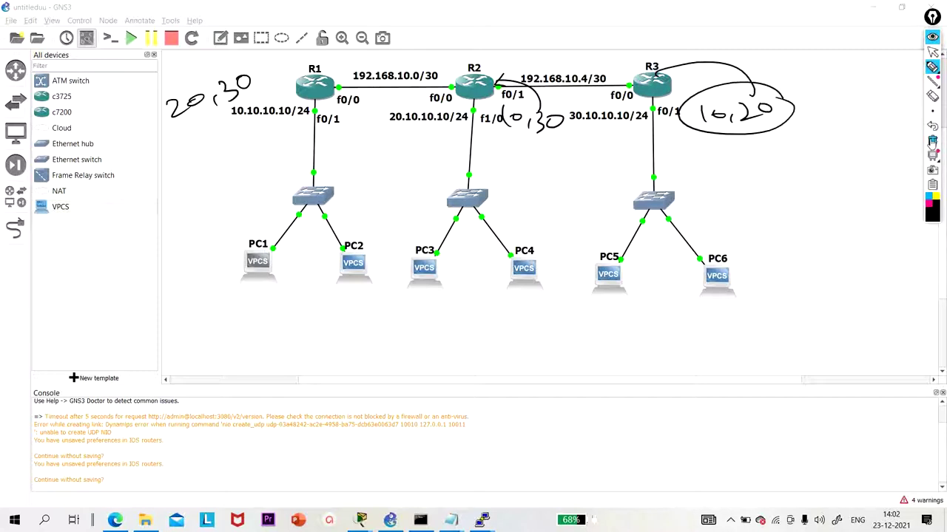
left_click(931, 141)
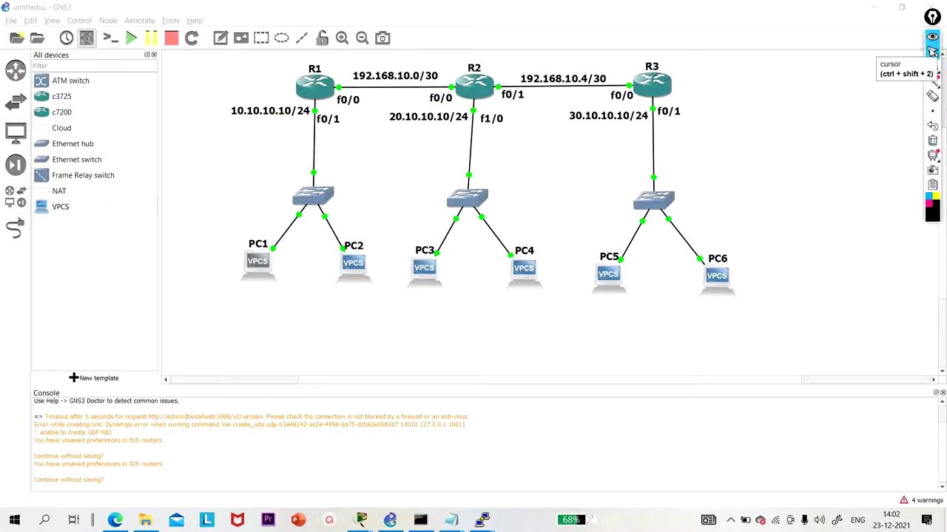
left_click(932, 50)
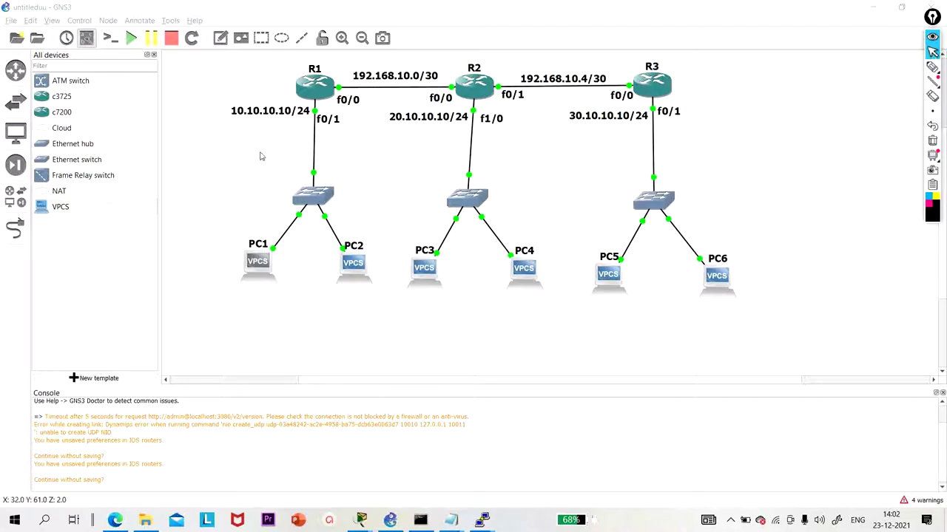
- Bring up the console titled R1 that holds the PC1 session and close that session
double_click(317, 90)
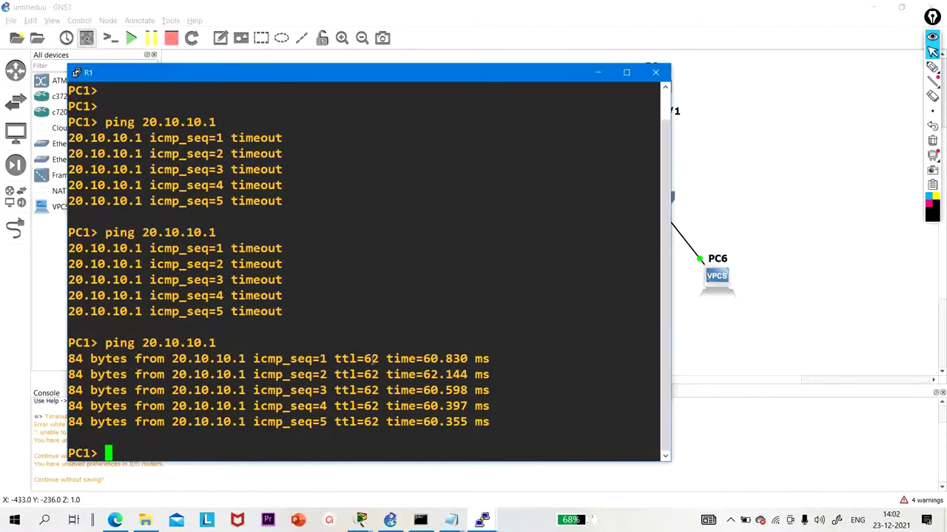
key("Return")
key("Return")
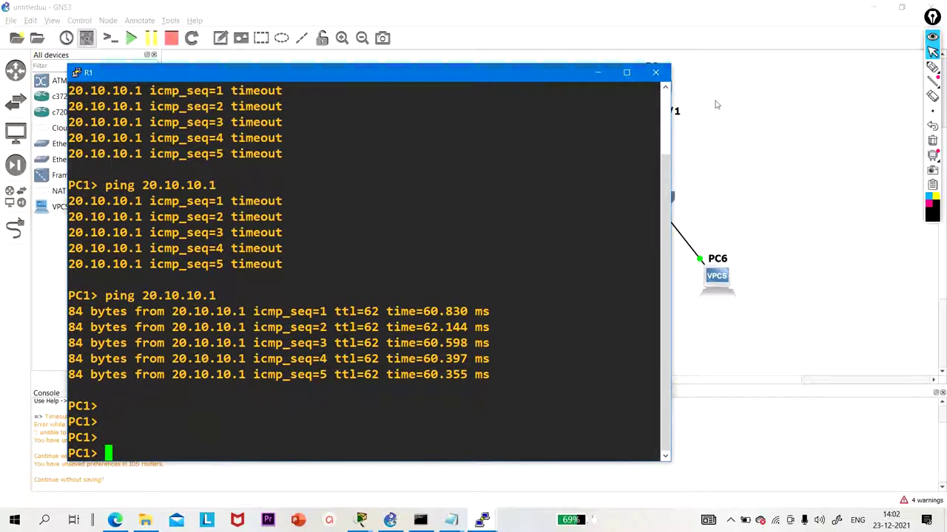
left_click(655, 72)
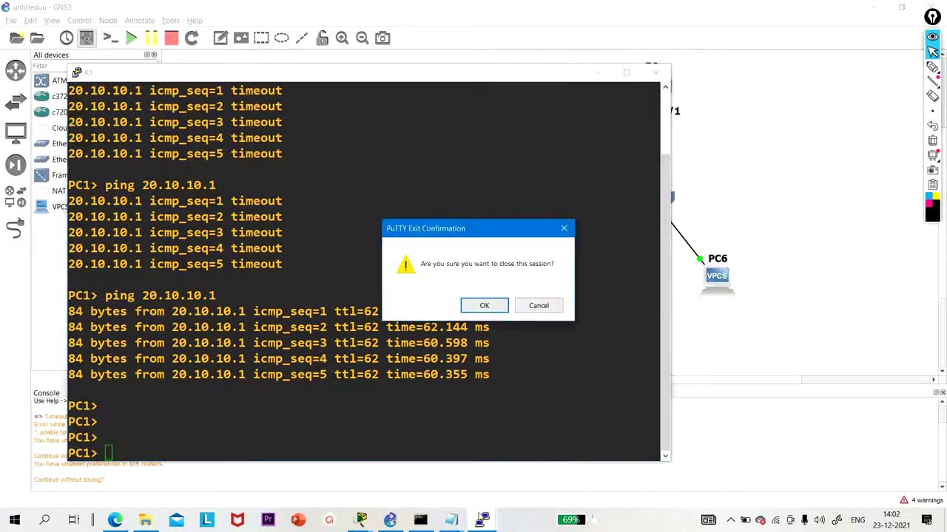
left_click(491, 311)
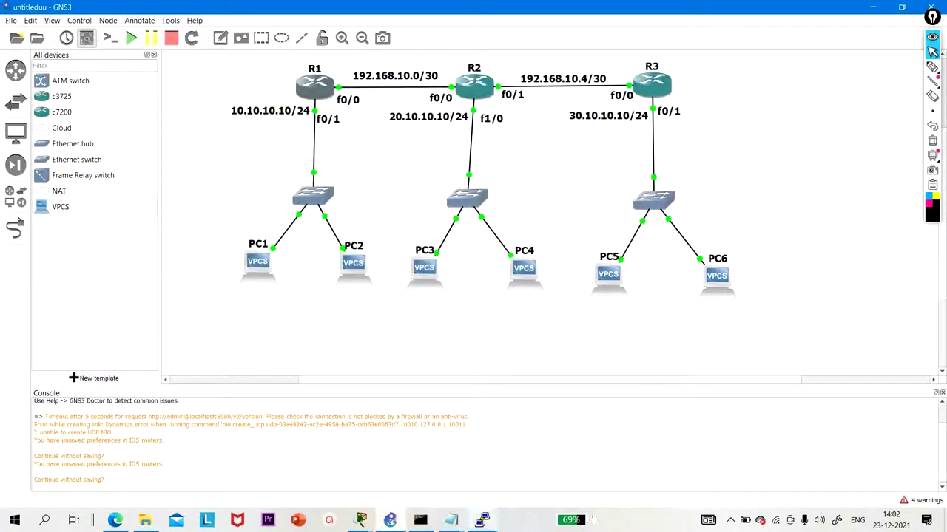
- Bring back the actual R1 router console and enter global configuration mode from the terminal
mouse_move(481, 520)
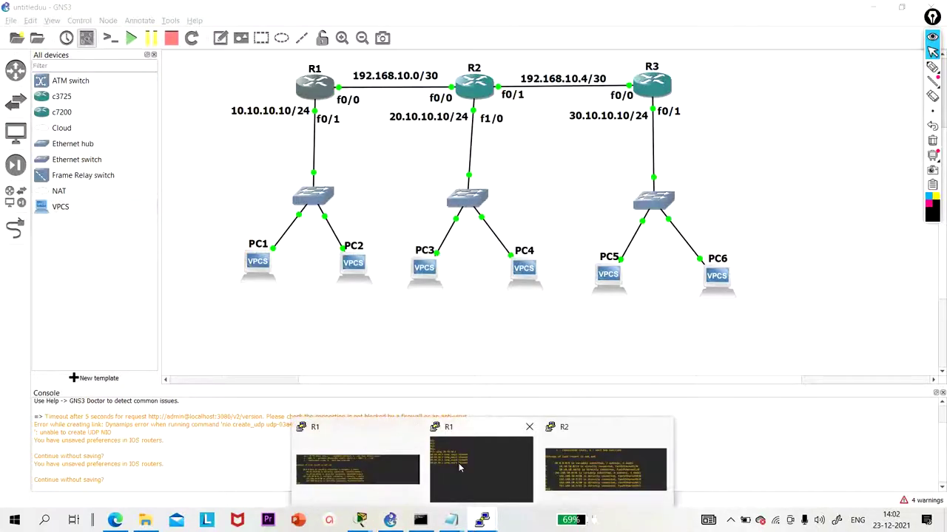
mouse_move(459, 463)
mouse_move(376, 462)
left_click(375, 458)
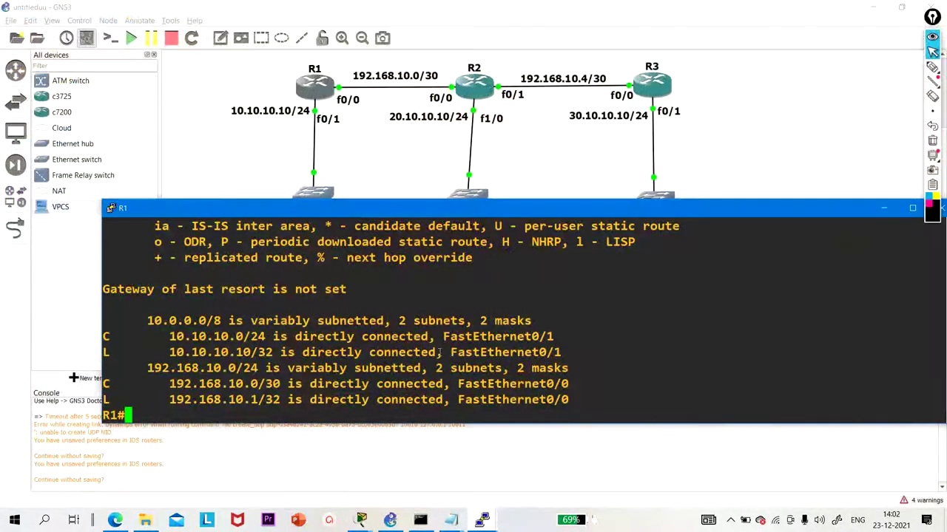
key("Return")
key("Return")
key("Return")
key("Return")
type("conf")
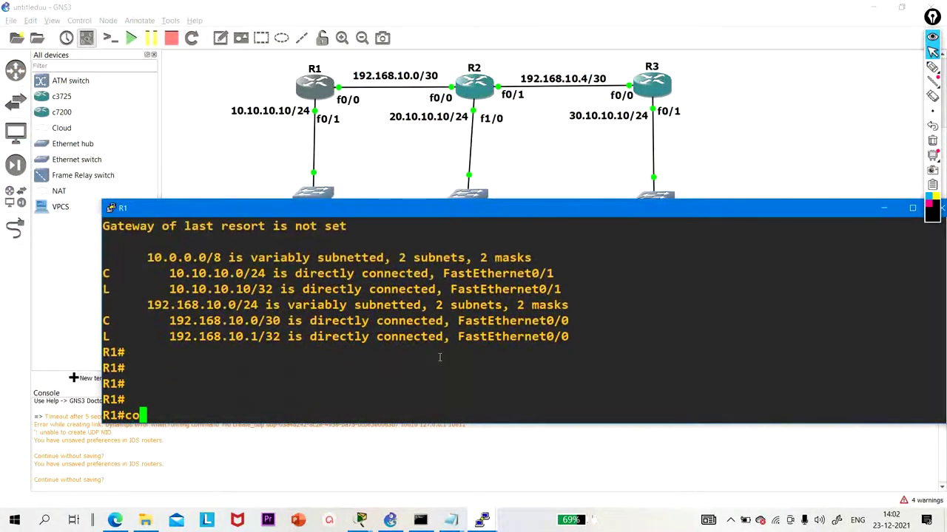
key("Tab")
key("Return")
key("Return")
key("Return")
key("Return")
- Add a static route on R1 to 20.10.10.0 255.255.255.0 through fas0/0 with next hop 192.168.10.2
type("ip rou")
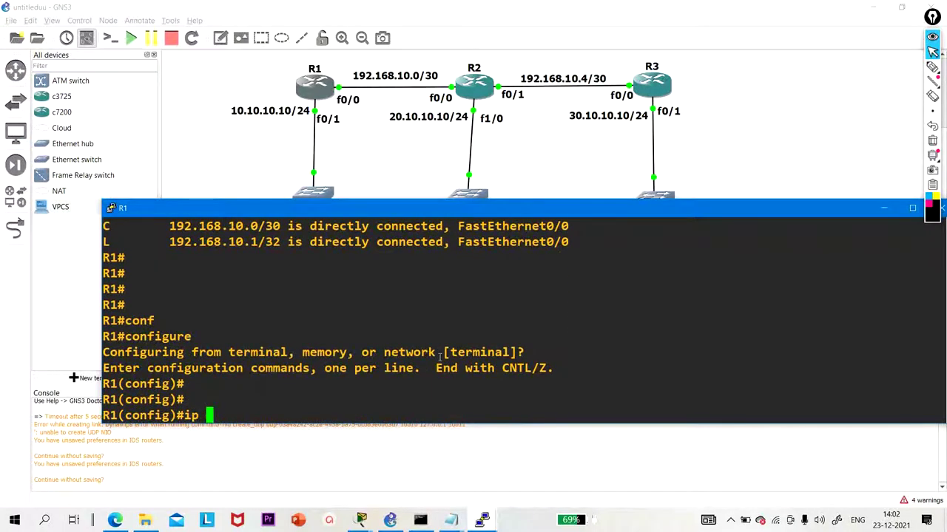
key("Tab")
type("te ")
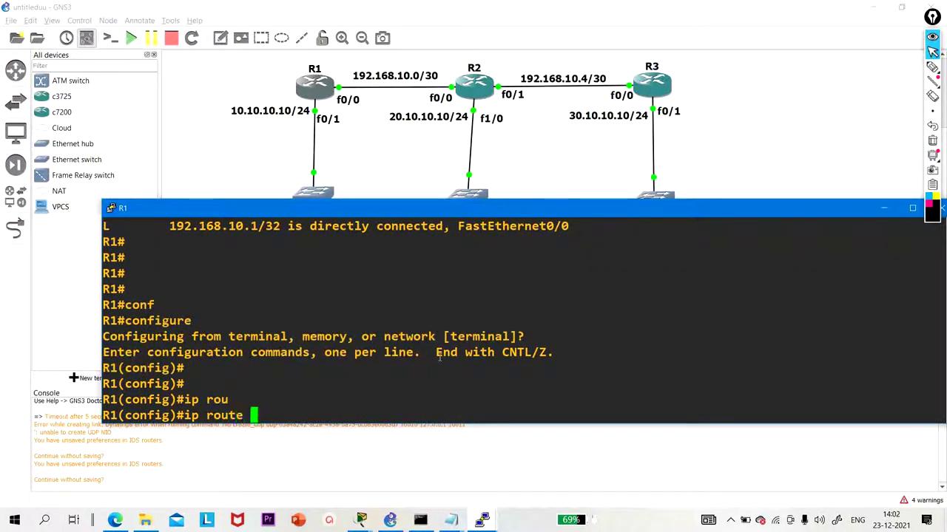
type("20.10.1")
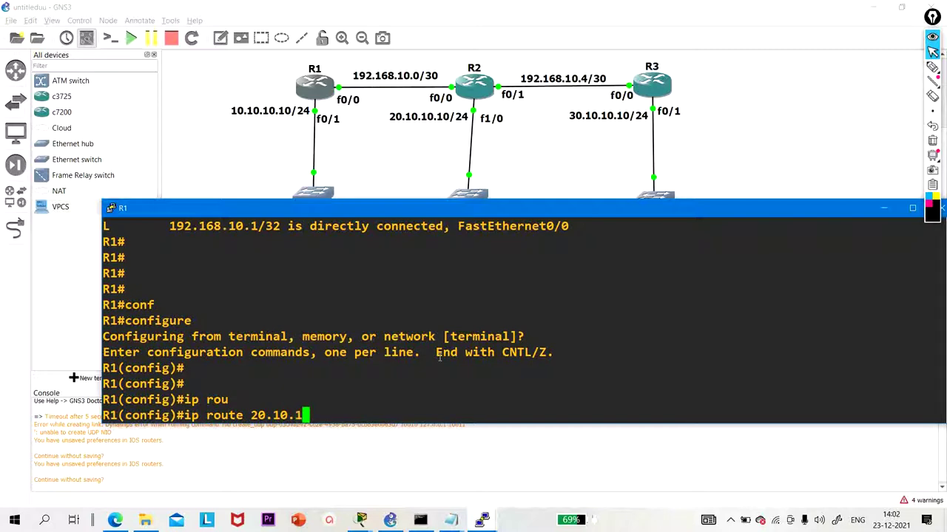
type("0.0 255.2")
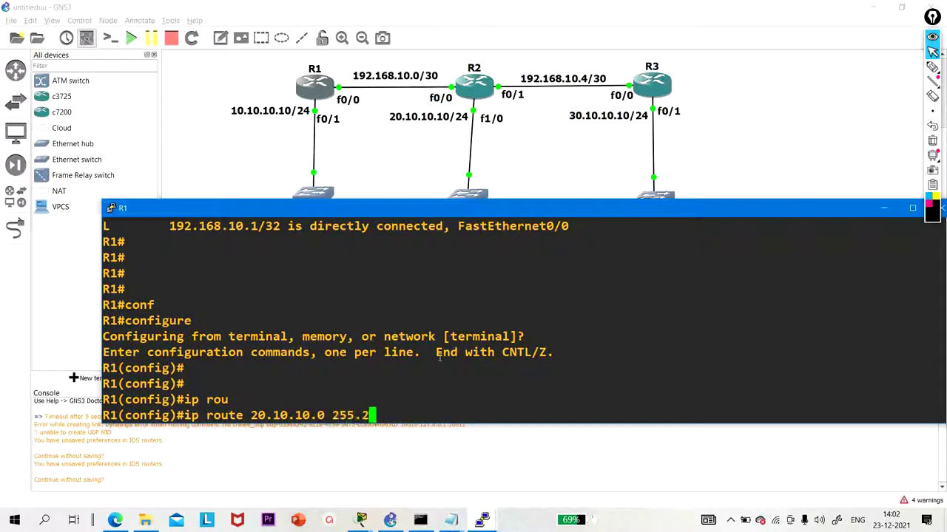
type("55.255.0")
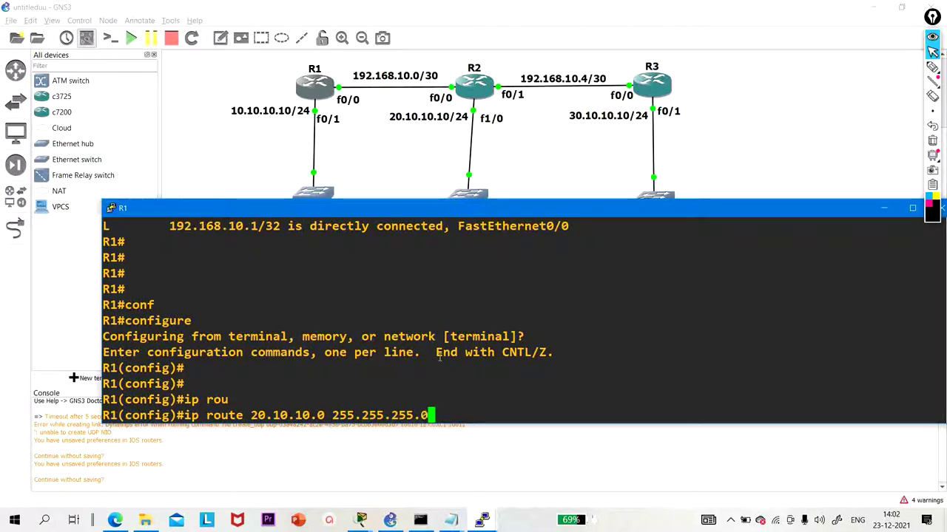
type(" fas")
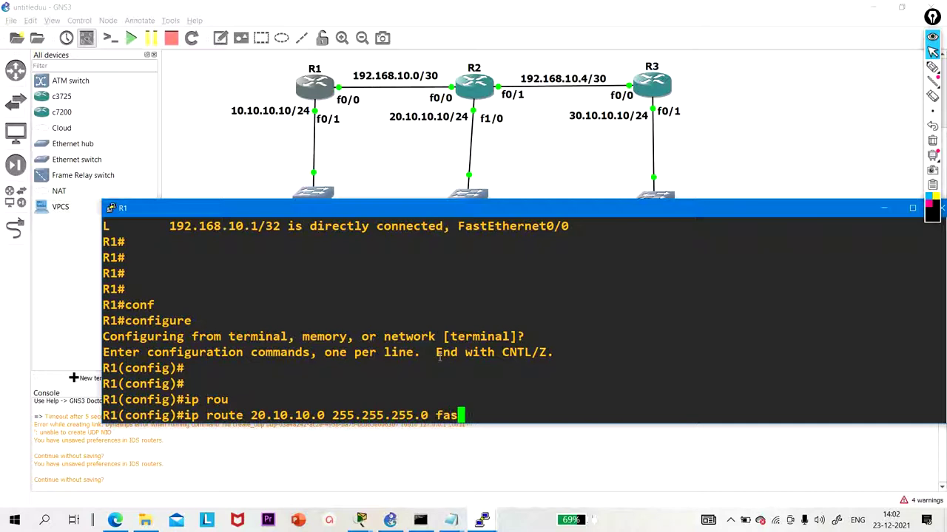
type("0/0 192.168.")
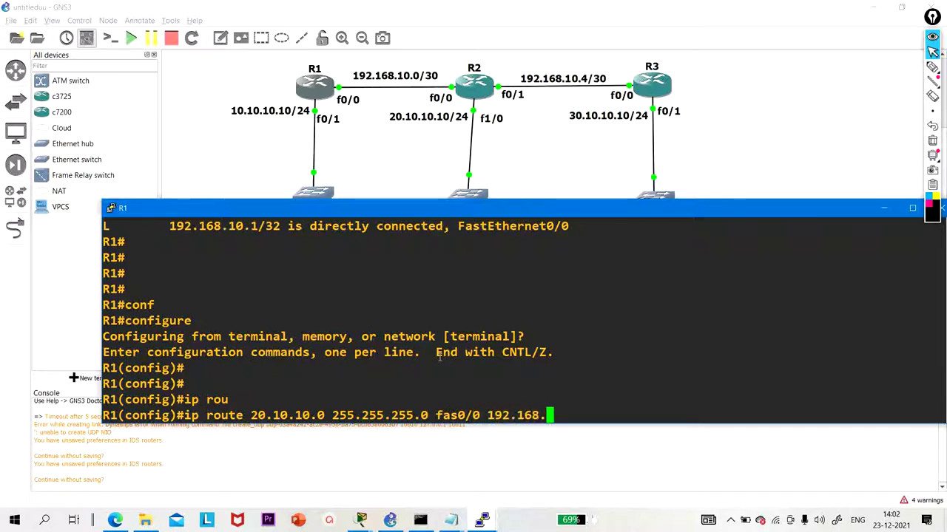
type("10.2")
key("Return")
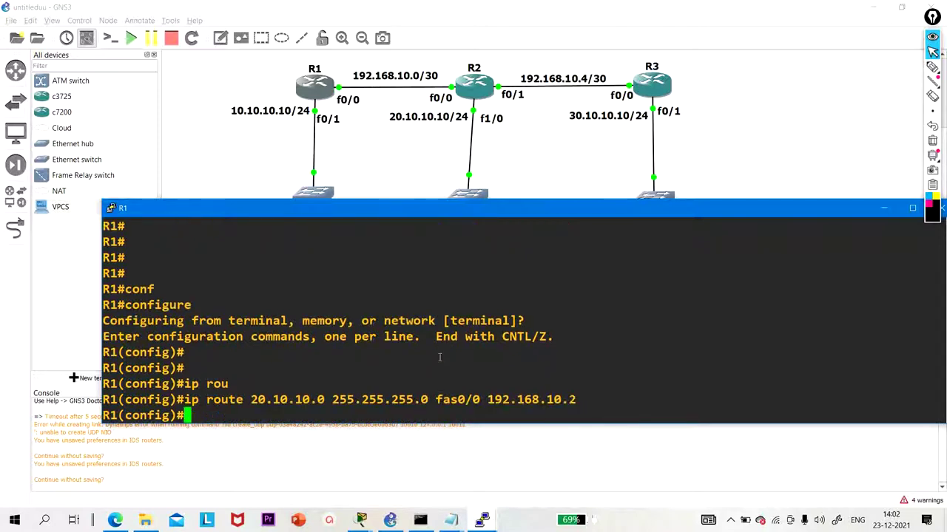
- Add a static route on R1 to 30.10.10.0 255.255.255.0 through fas0/0 with next hop 192.168.10.2
type("ip rou")
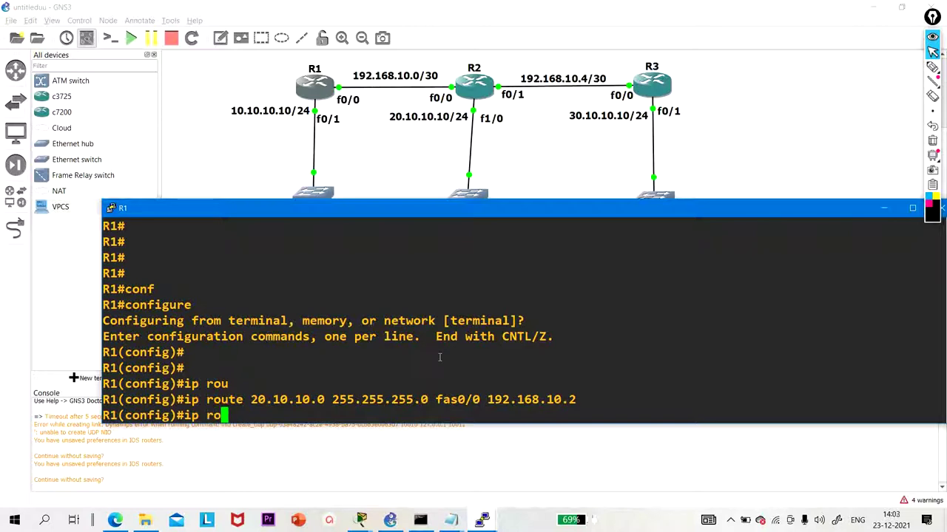
key("Tab")
type("te ")
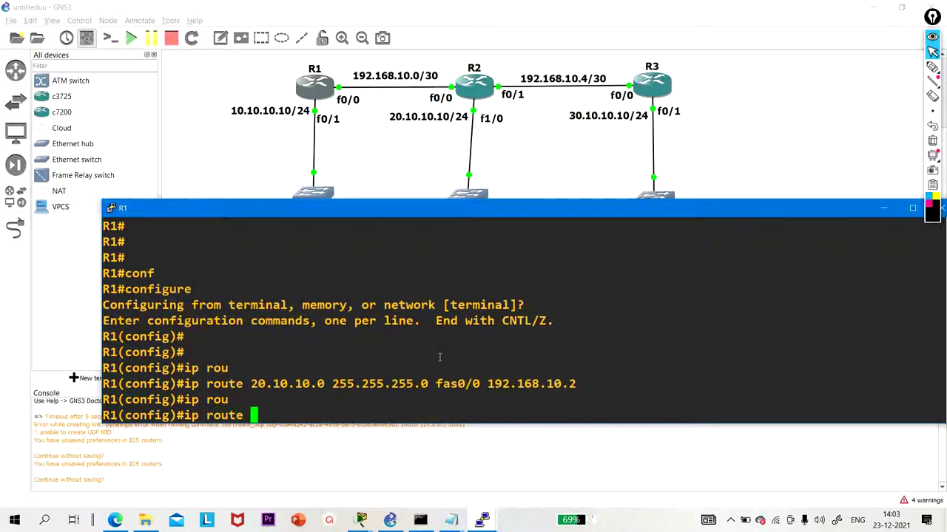
type("30.10.10")
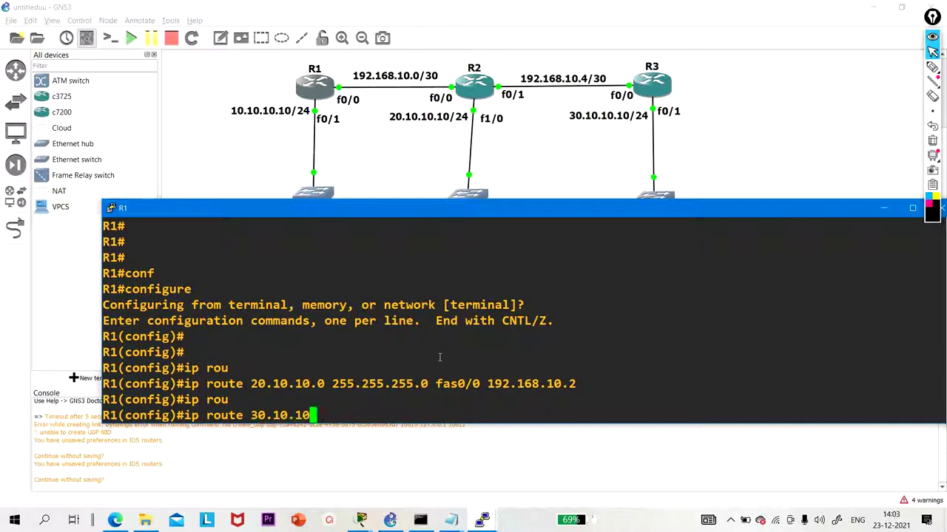
type(".0 255.255.255.0")
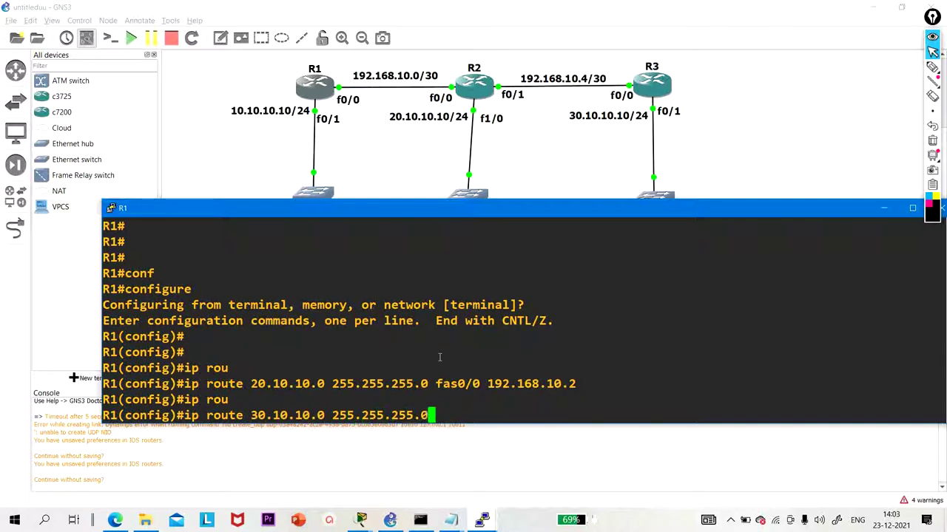
type(" fas0/0 1")
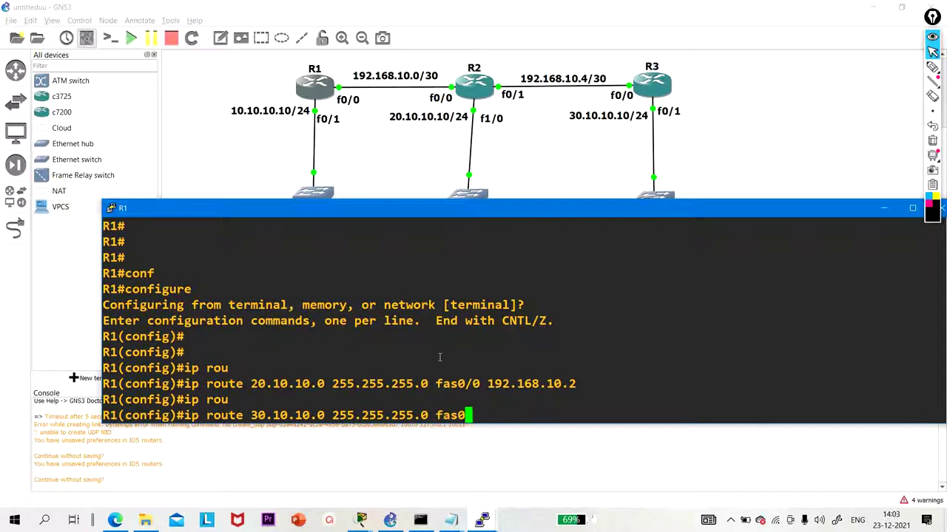
type("92")
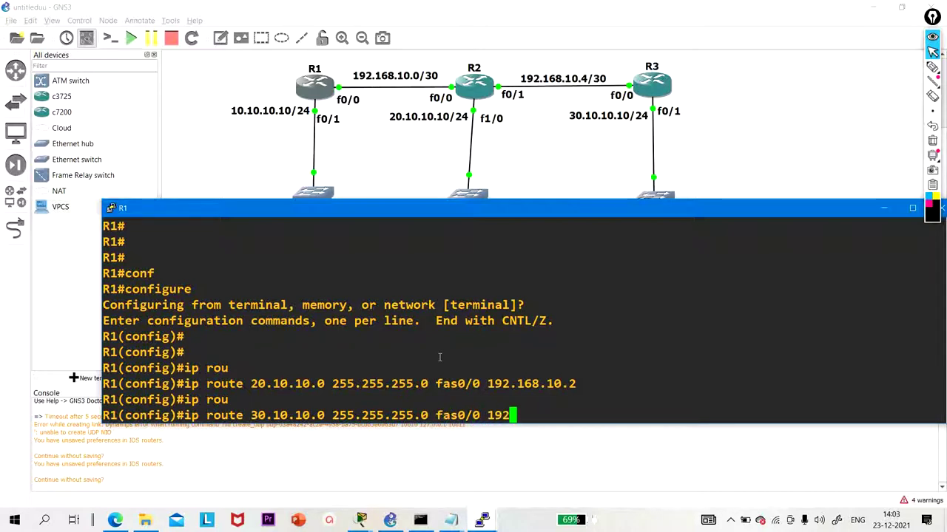
type(".168.10.")
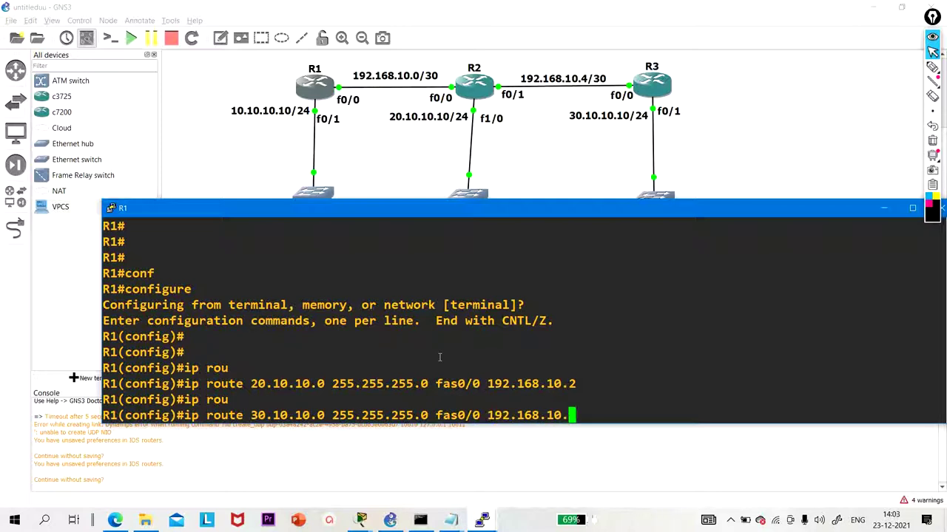
type("2")
key("Return")
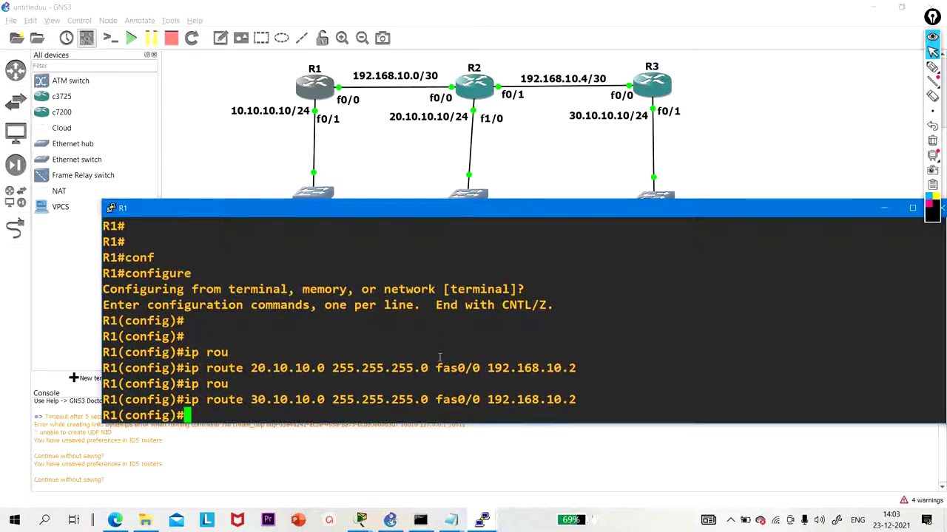
- Leave global configuration mode on R1 and display its IP routing table
type("exi")
key("Return")
key("Return")
key("Return")
key("Return")
key("Return")
key("Return")
key("Return")
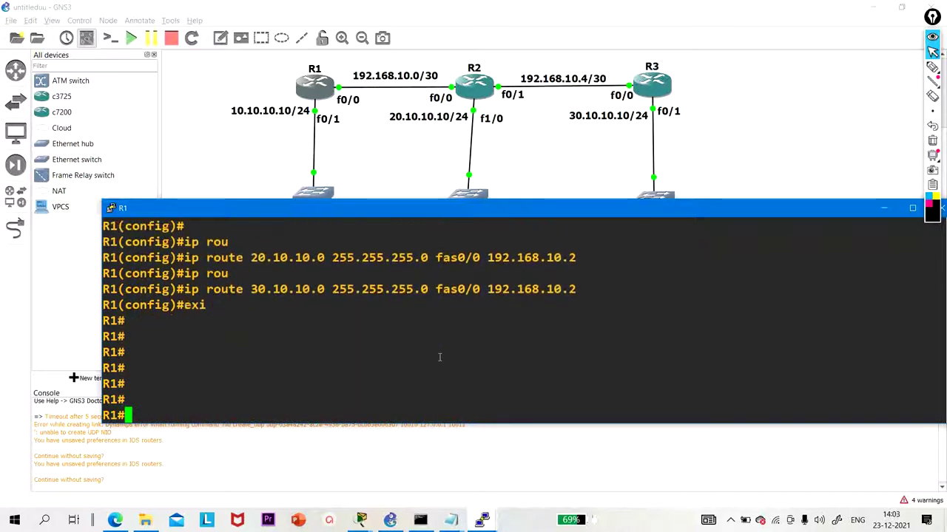
type("sh")
key("Tab")
type("ip rou")
key("Tab")
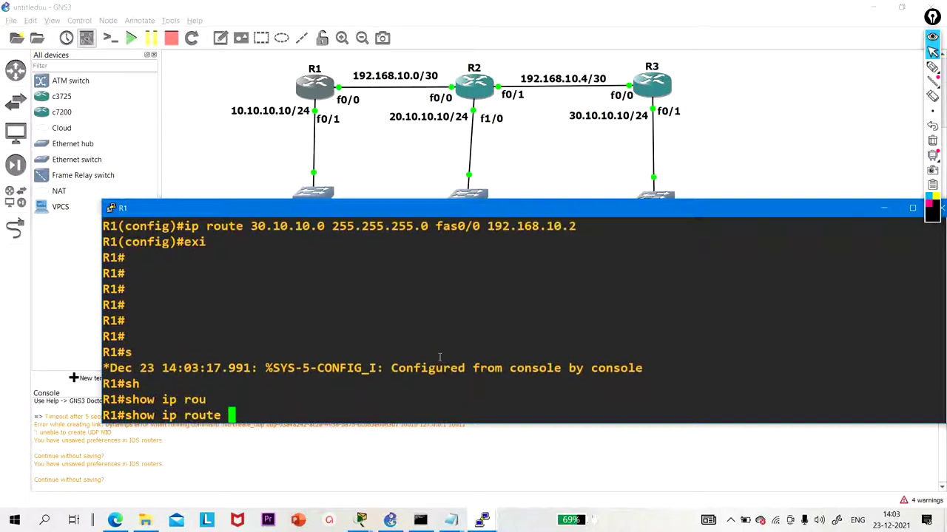
key("Return")
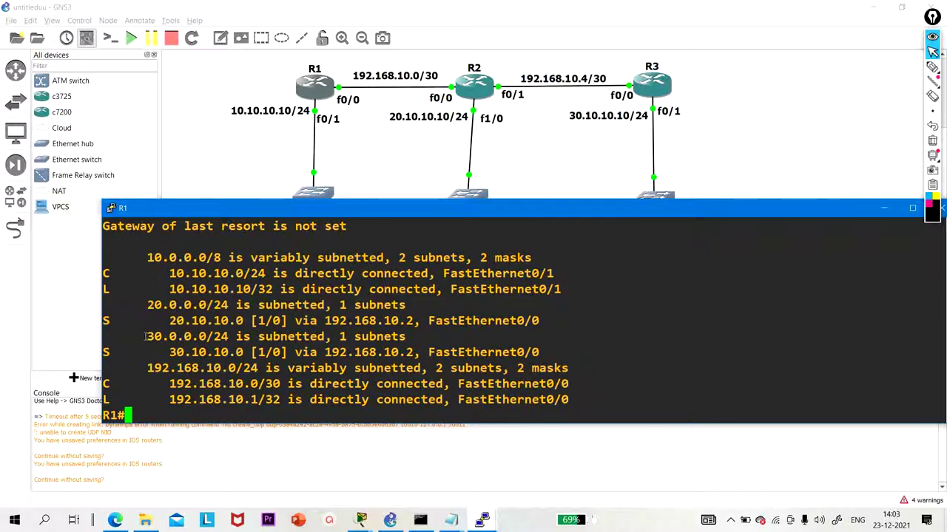
- Highlight the 30 network and the static 20.10.10.0 entry, including its next hop and exit interface, in R1's routing table
left_click_drag(145, 337, 159, 337)
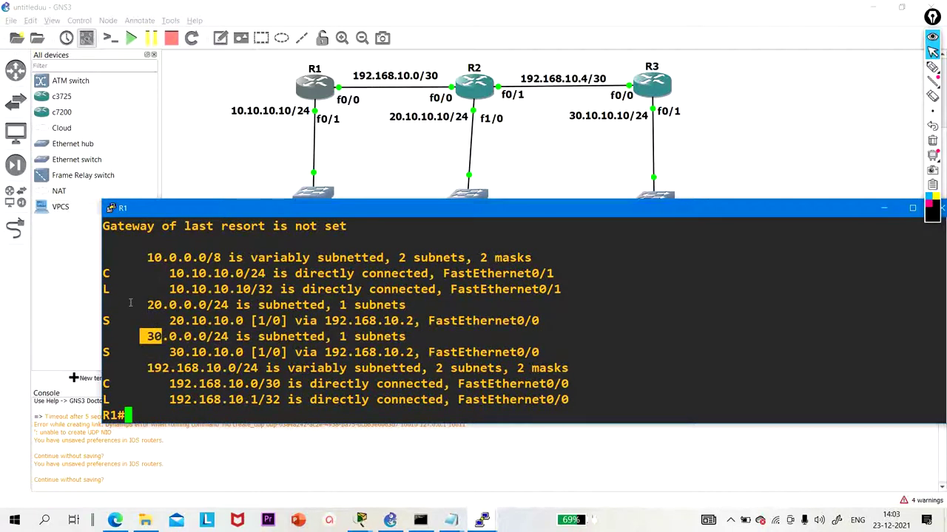
left_click_drag(162, 321, 412, 323)
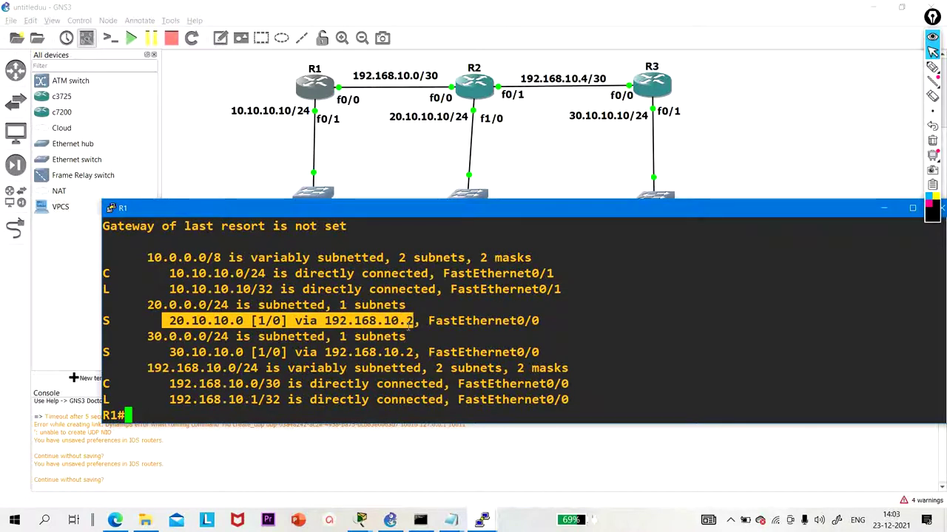
left_click_drag(411, 323, 555, 320)
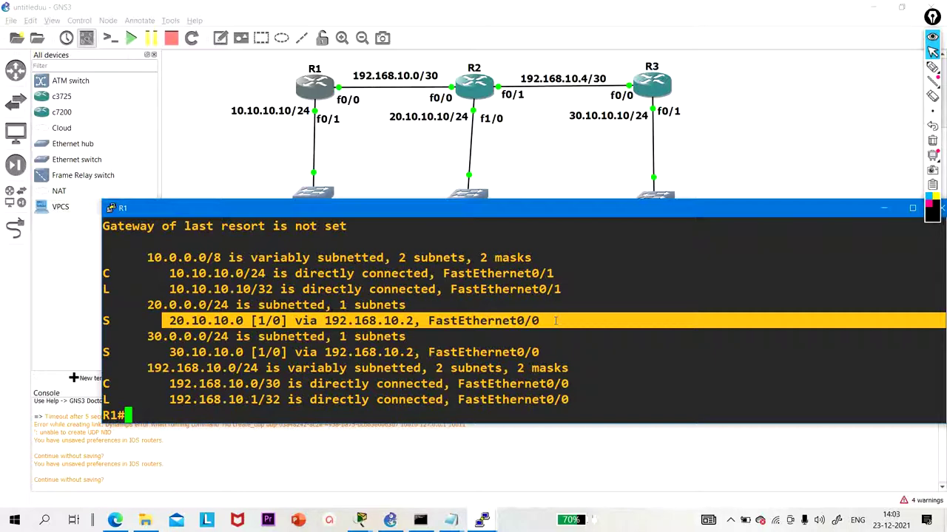
- Switch to the R2 router console and enter global configuration mode from the terminal
left_click(481, 520)
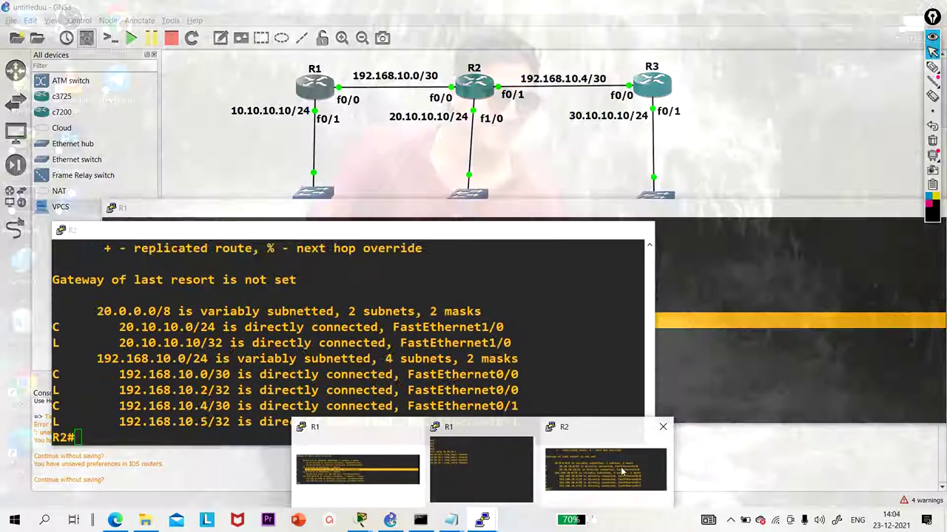
left_click(623, 473)
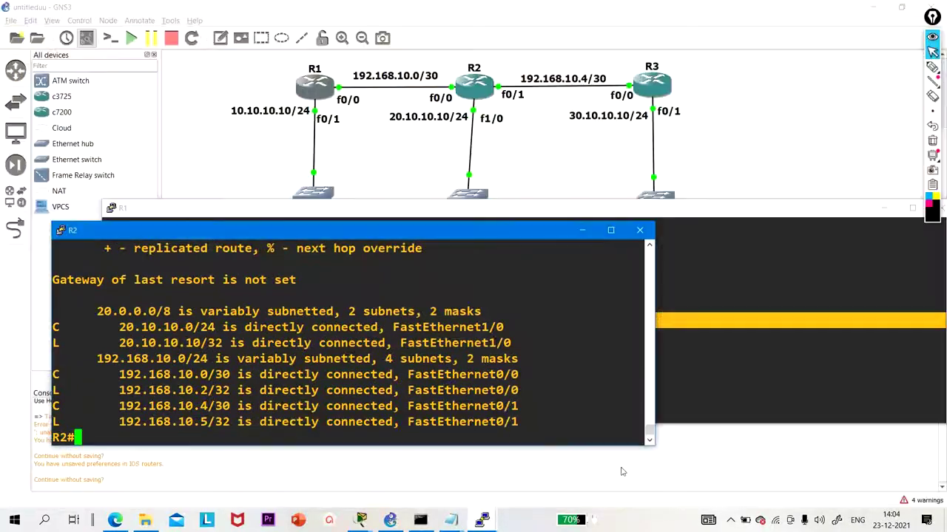
key("Return")
key("Return")
key("Return")
key("Return")
key("Return")
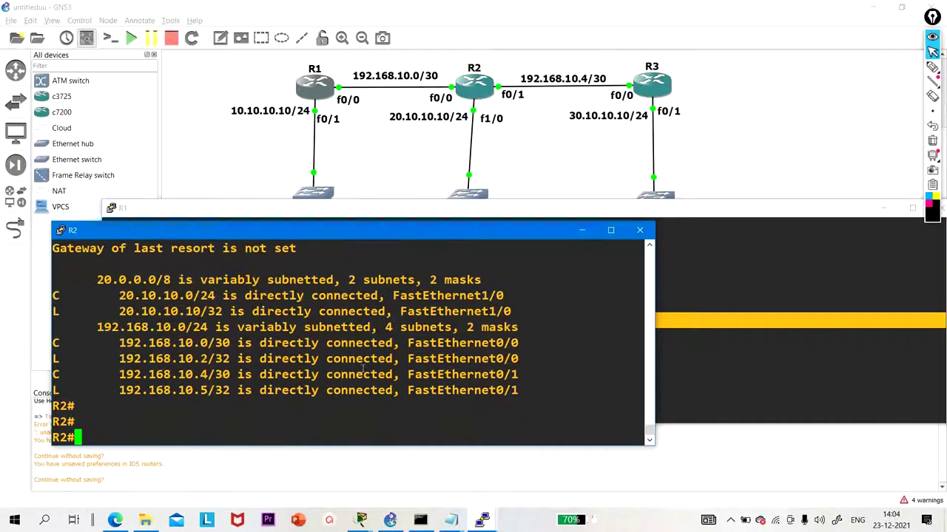
type("conf")
key("Tab")
key("Return")
key("Return")
key("Return")
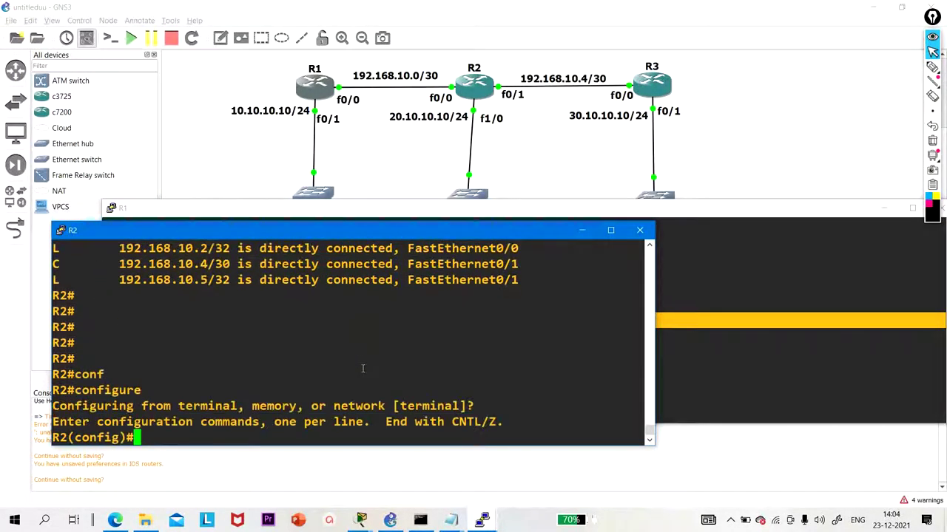
- Try to enter a static route on R2 to 10.10.10.0 with only 255.255.255 as the mask
type("ip n")
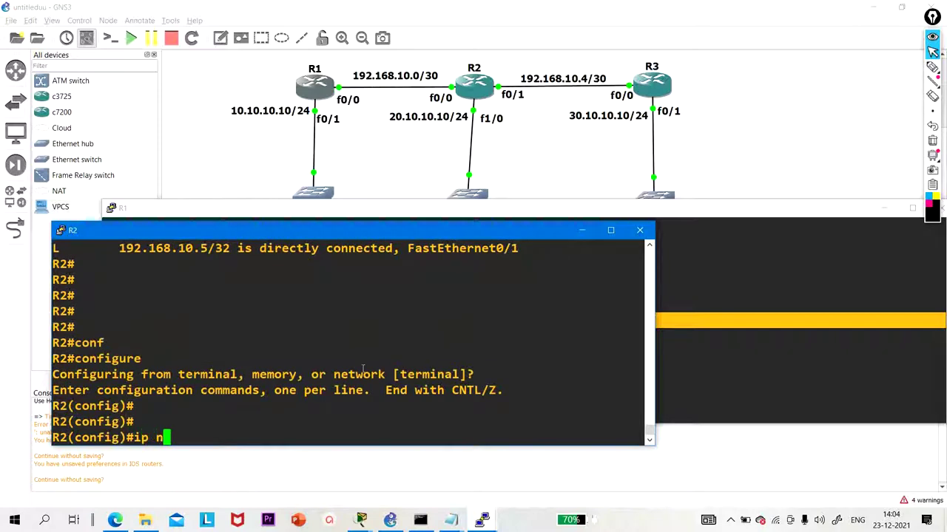
key("BackSpace")
type("rou")
key("Tab")
type("te ")
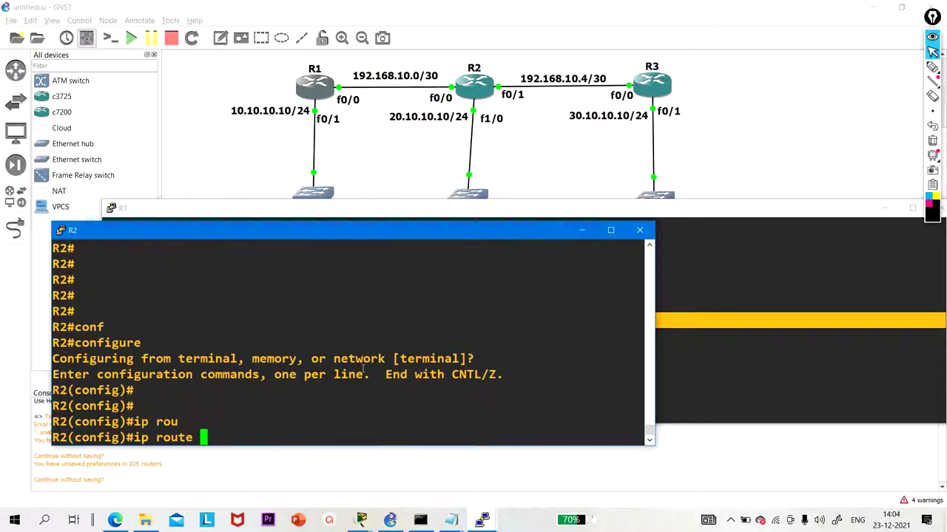
type("10.10.10.")
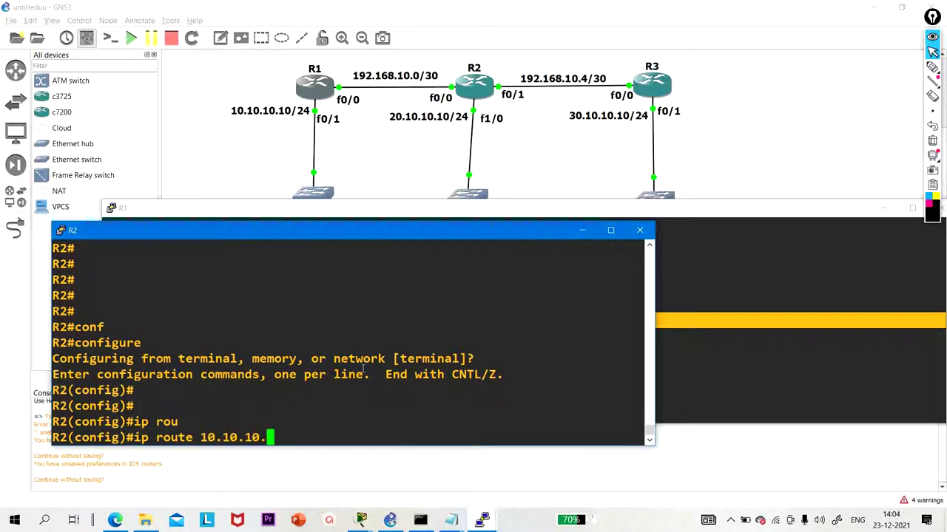
type("0 255.255.255")
key("Return")
type(".")
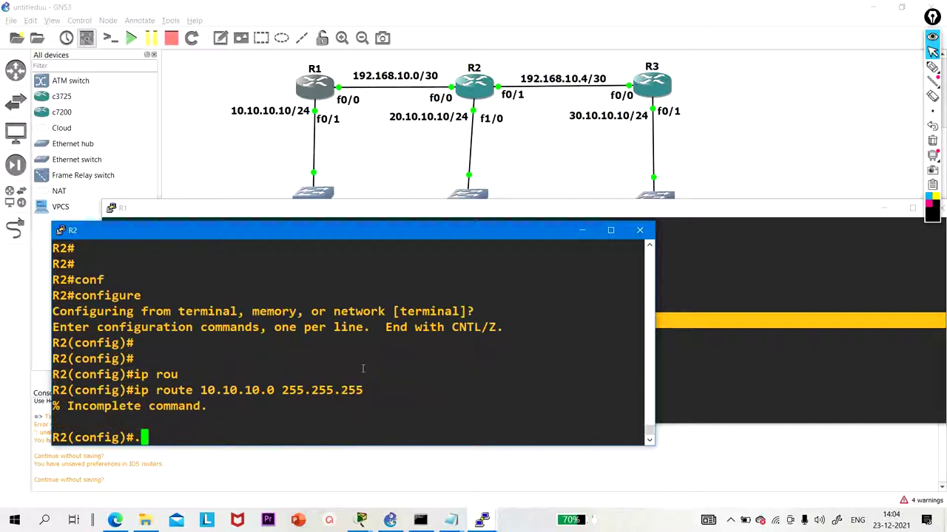
key("Up")
key("Return")
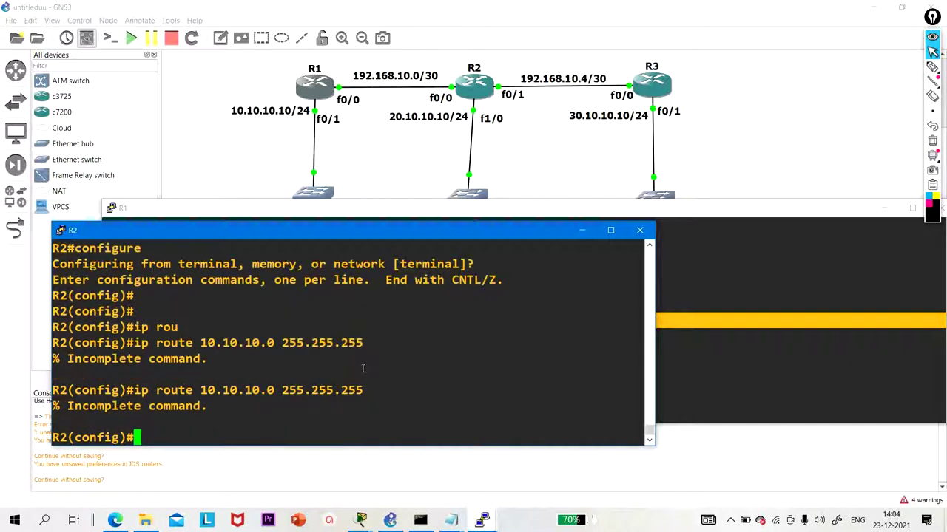
- Complete R2's static route command to 10.10.10.0 with mask 255.255.255.0, exit interface fas0/0 and next hop 192.168.10.1
key("Up")
type(".0 ")
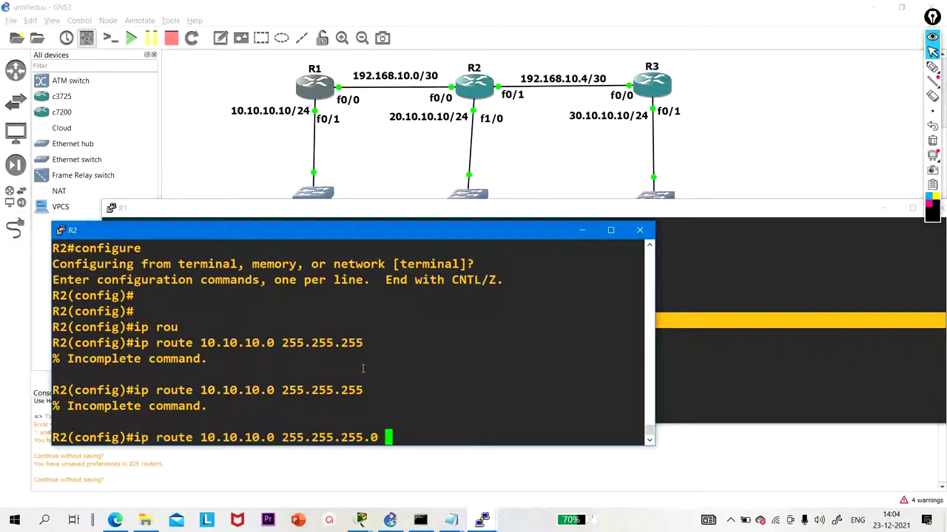
type("fas0/0")
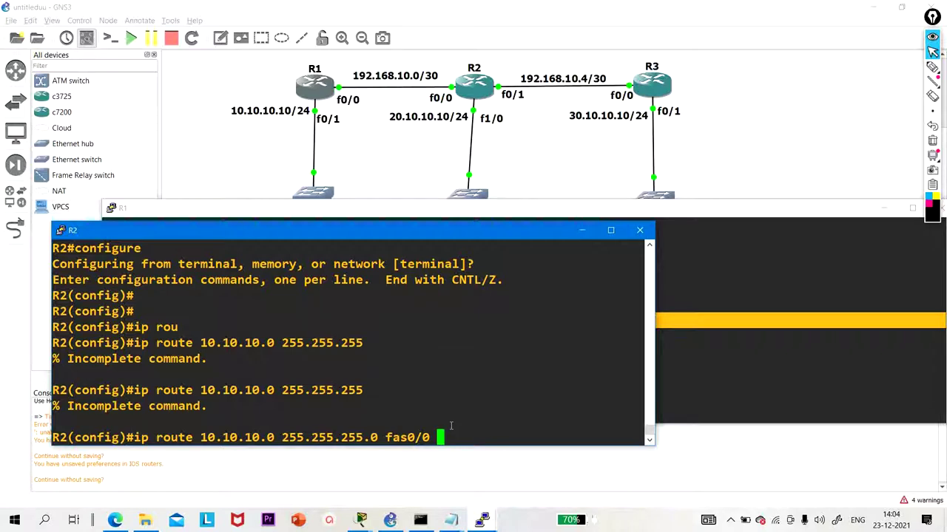
type(" 192.168")
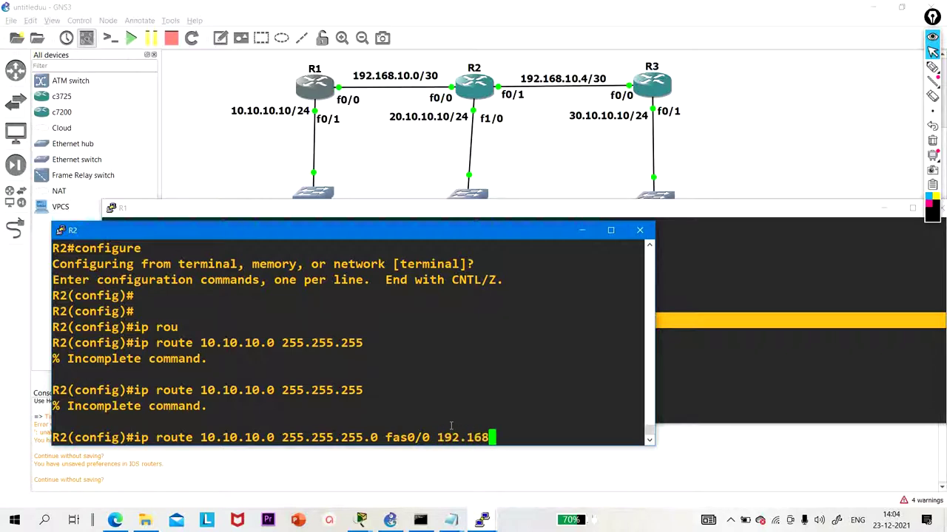
type(".10.1")
key("Return")
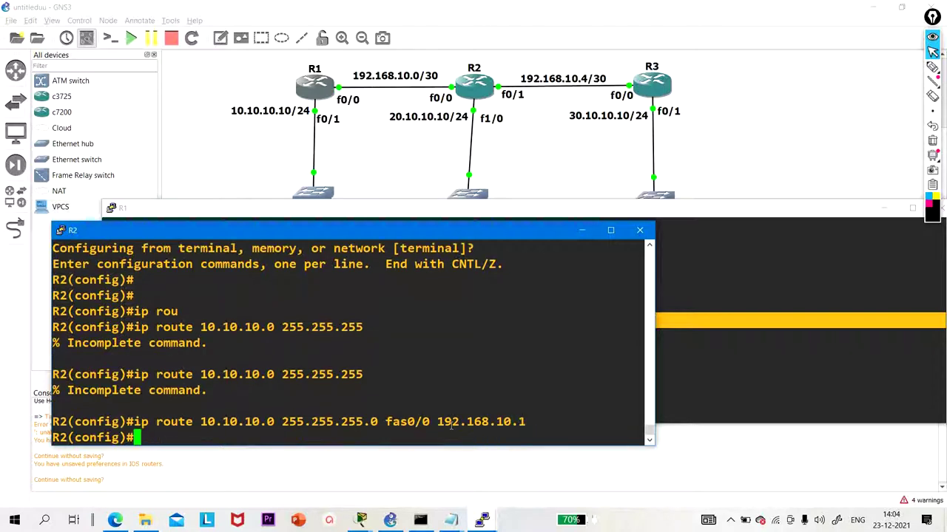
- Add a static route on R2 to 30.10.10.0 with mask 255.255.255.0, exit interface fas0/1 and next hop 192.168.10.6
type("ip rou")
key("Tab")
type("t")
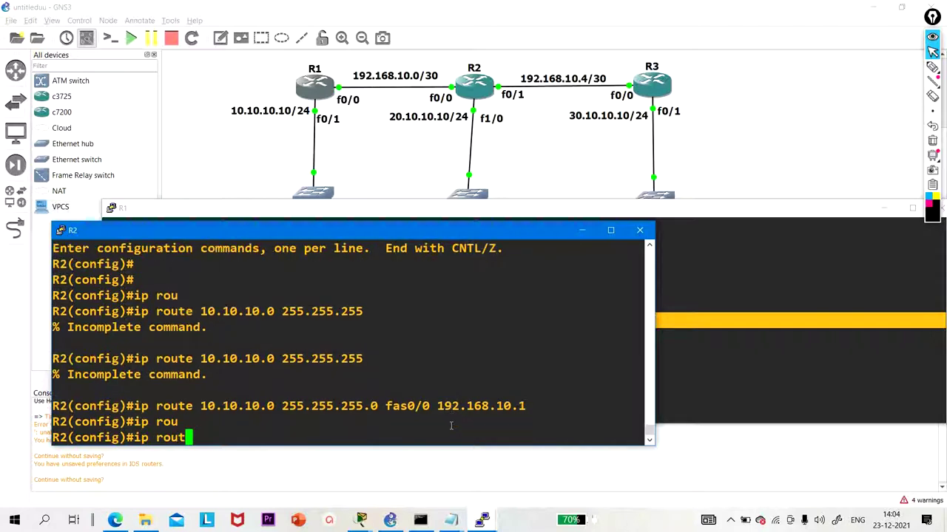
type("e")
type("30.10.")
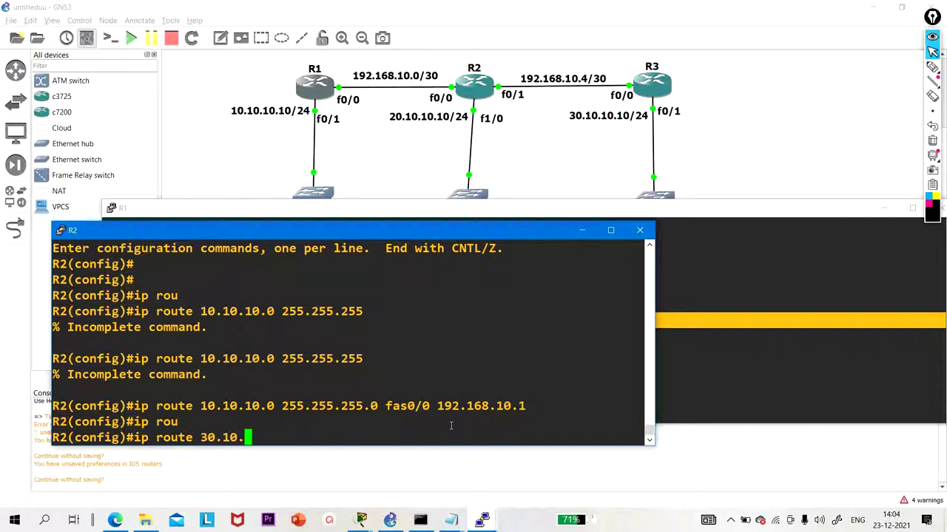
type("10.0 255.255.255")
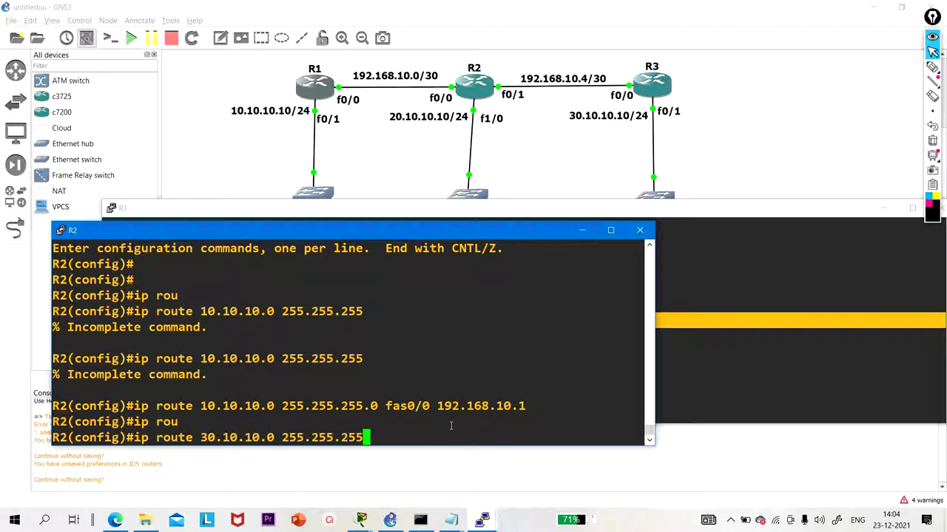
type(".0 fas0/1")
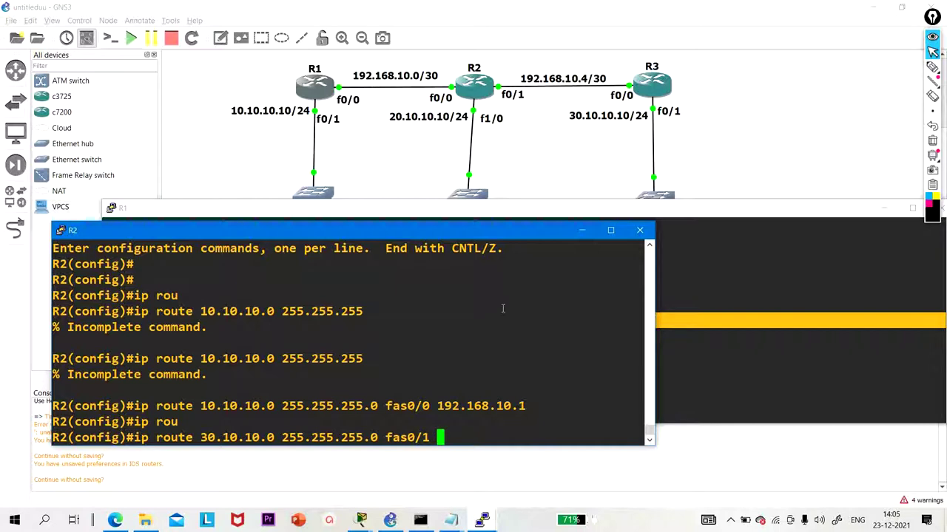
type("192.168.")
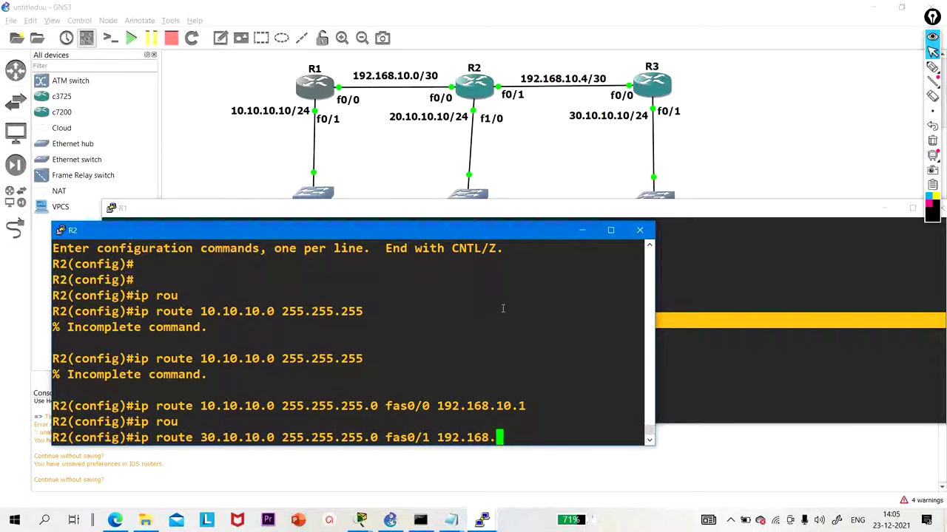
type("10.6")
key("Return")
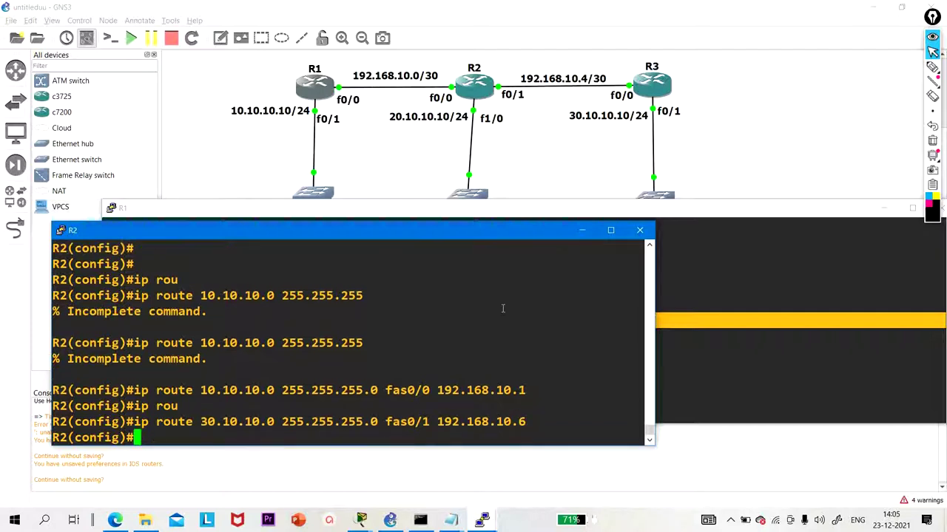
- Exit R2's configuration mode and display its IP routing table
type("exi")
key("Return")
key("Return")
key("Return")
key("Return")
key("Return")
type("sh")
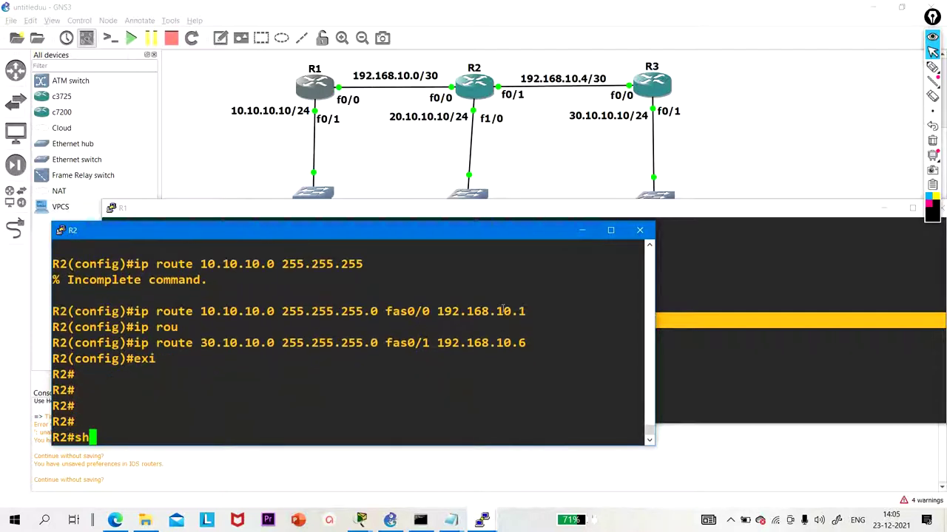
key("Tab")
type("ip ro")
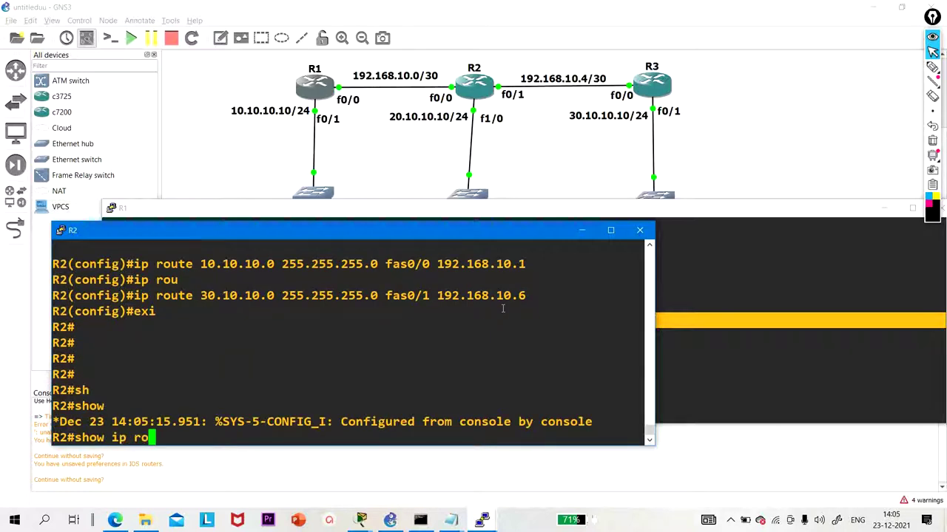
key("Return")
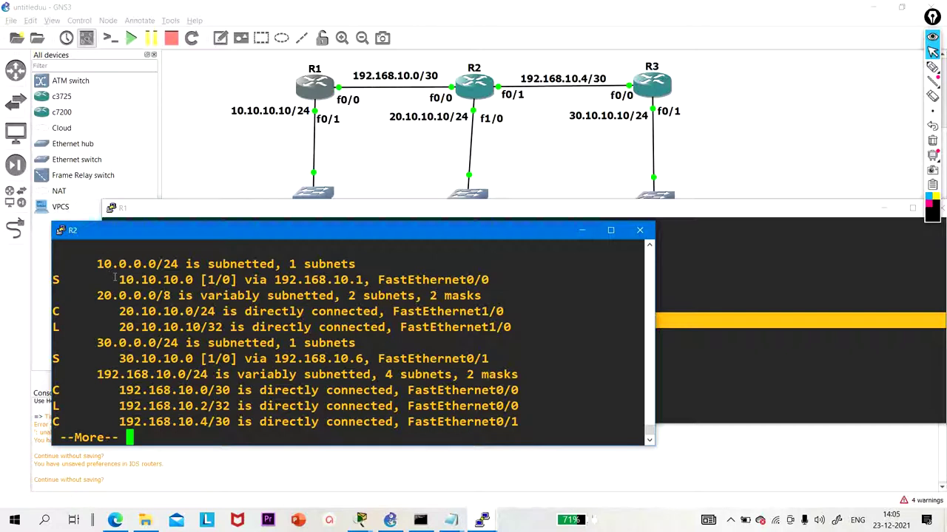
- Highlight the static 10.10.10.0 and 30.10.10.0 entries in R2's routing table, then page through the rest of the output
left_click_drag(112, 280, 499, 280)
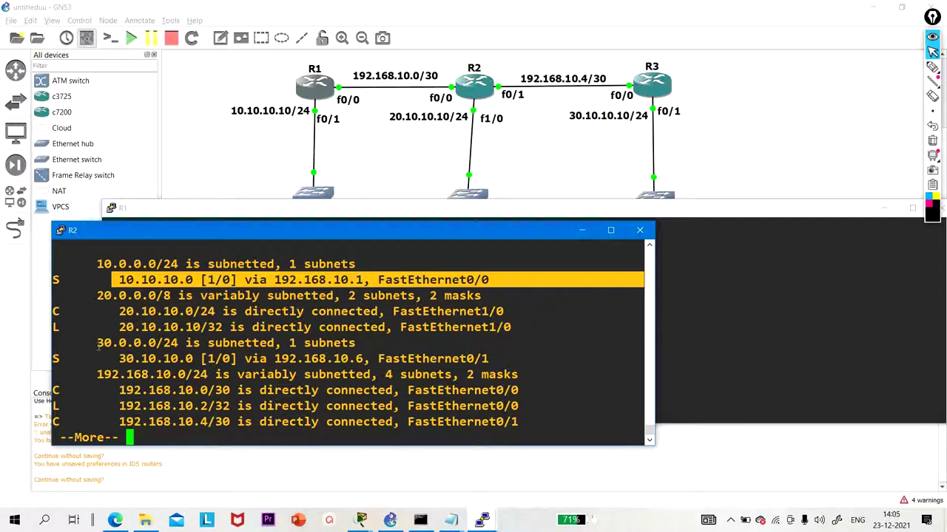
left_click_drag(119, 358, 501, 366)
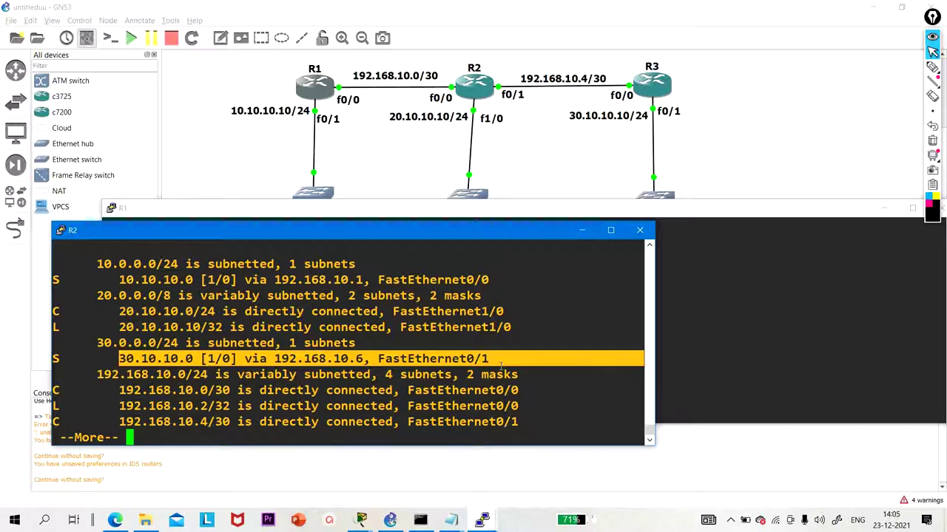
key("space")
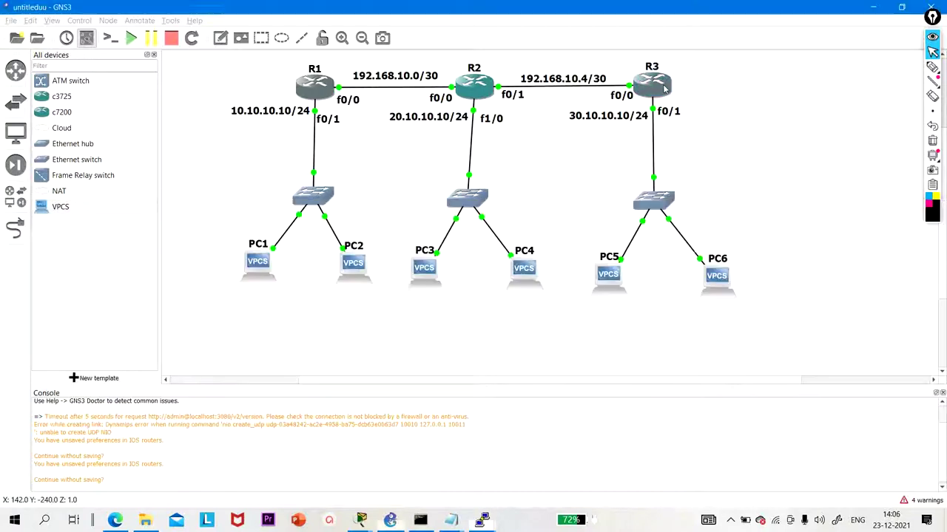
- Open the R3 router console, move its window below the topology's routers, and enter global configuration mode from the terminal
left_click(664, 89)
double_click(664, 89)
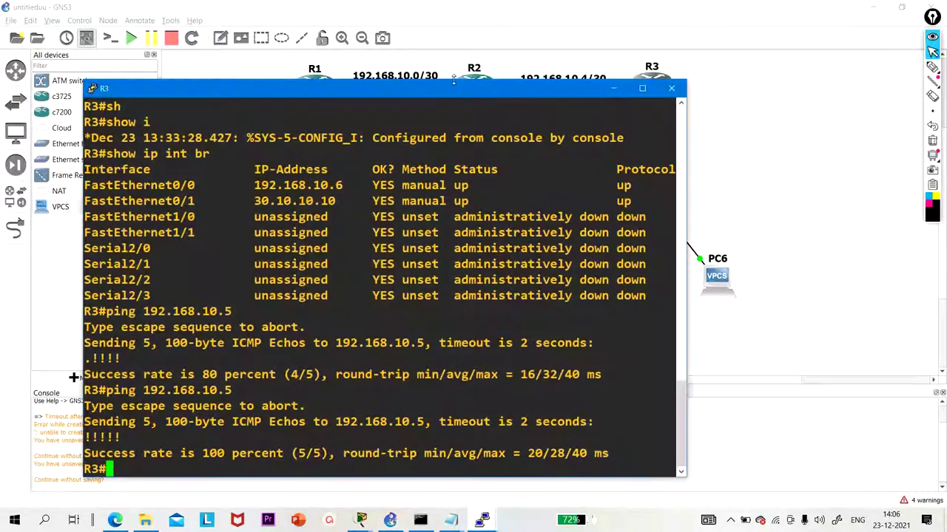
left_click_drag(442, 76, 538, 200)
key("Return")
key("Return")
key("Return")
key("Return")
key("Return")
type("conf")
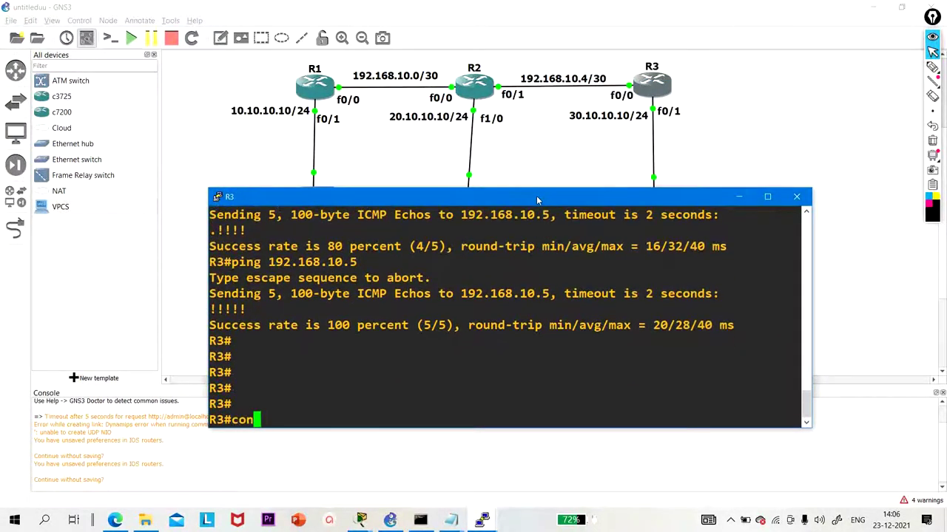
key("Tab")
key("Return")
key("Return")
key("Return")
key("Return")
key("Return")
- Add a static route on R3 to 10.10.10.0 with mask 255.255.255.0, exit interface fas0/0 and next hop 192.168.10.5
type("ro")
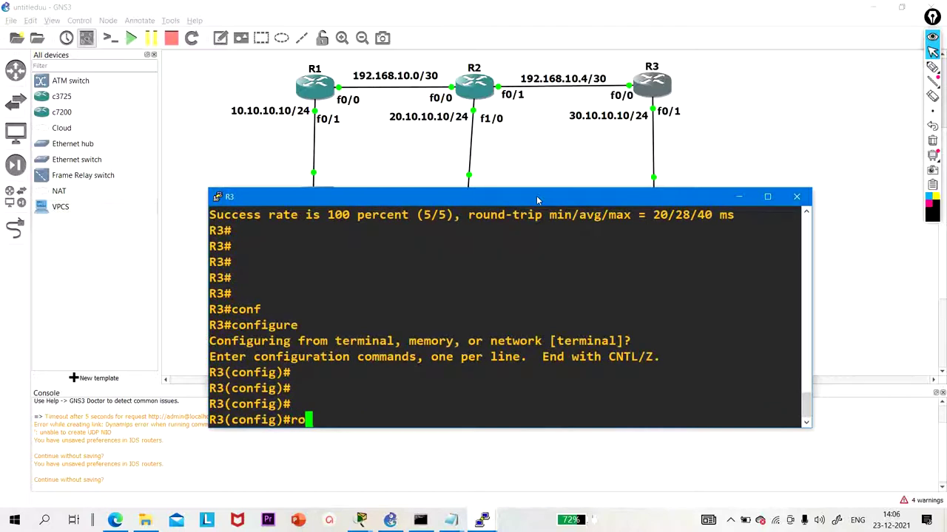
key("BackSpace")
key("BackSpace")
type("ip rou")
key("Tab")
type("te ")
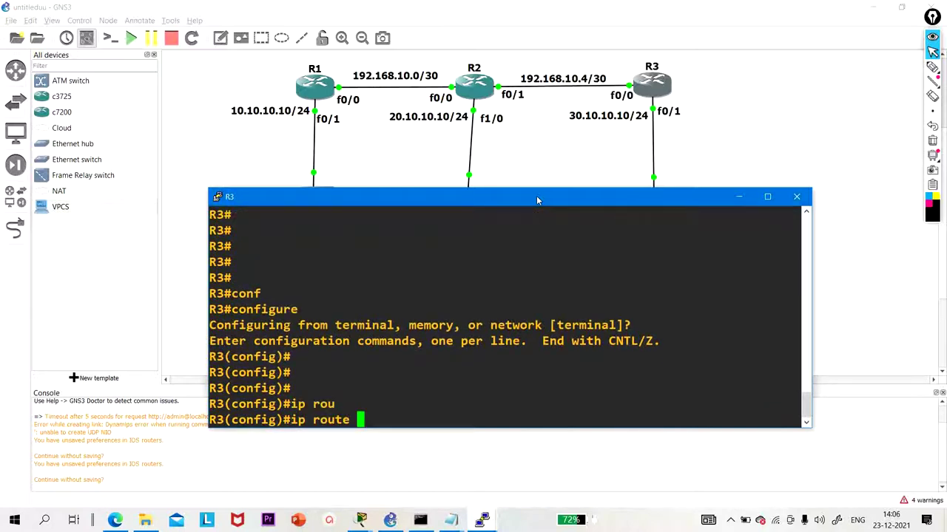
type("10.10.10.")
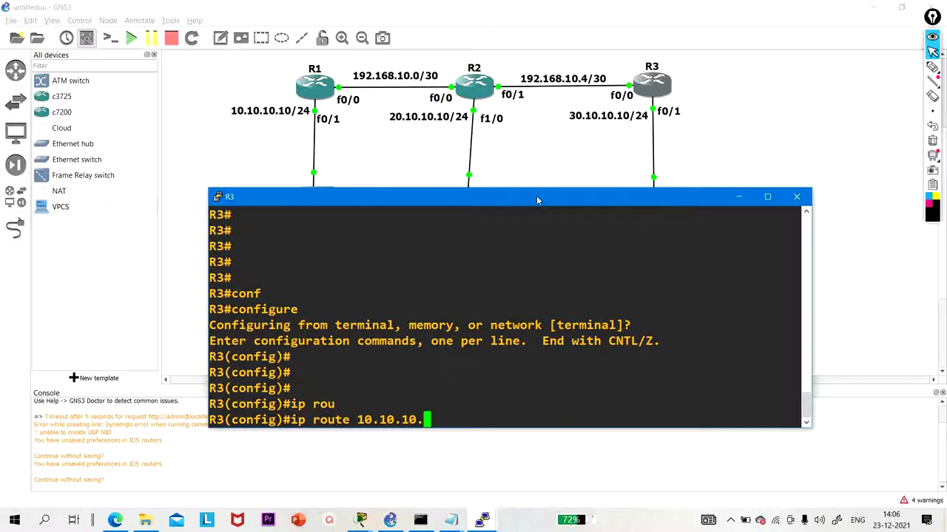
type("0 255.255")
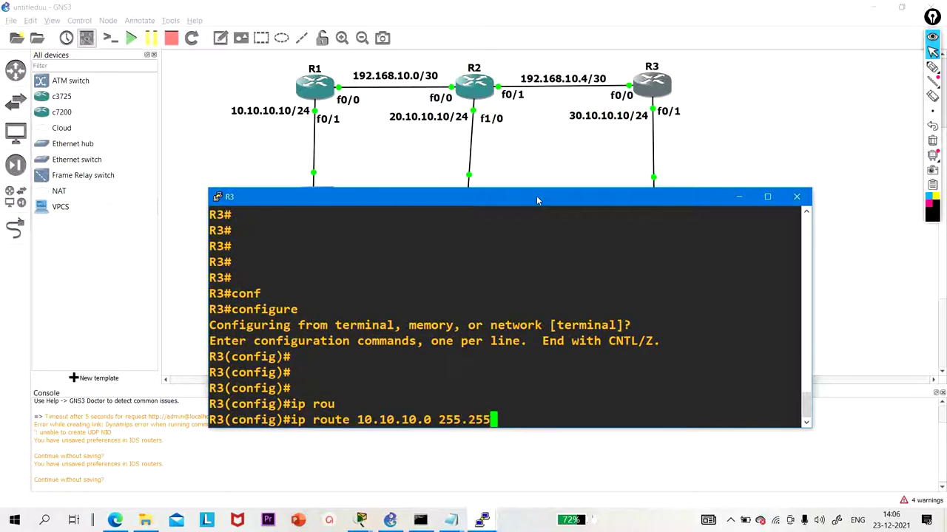
type(".255.0 ")
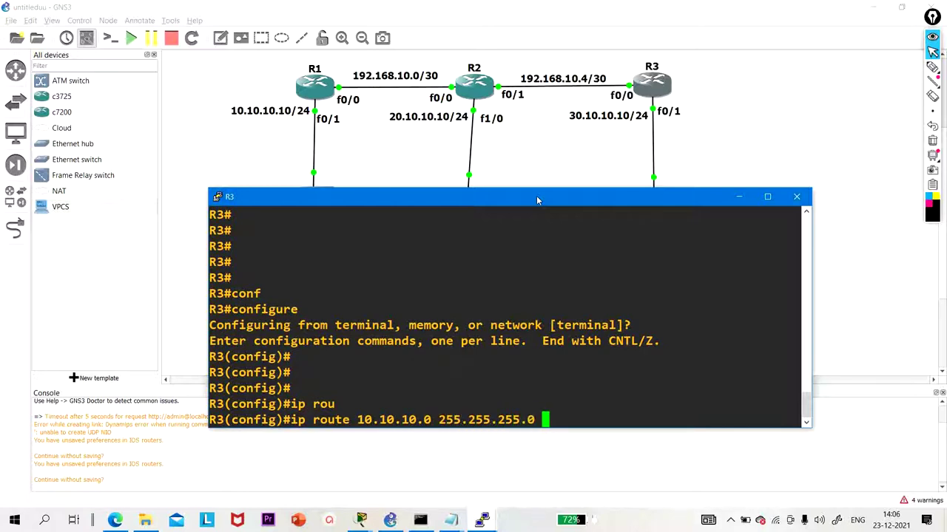
type("fas0/0 192.168.")
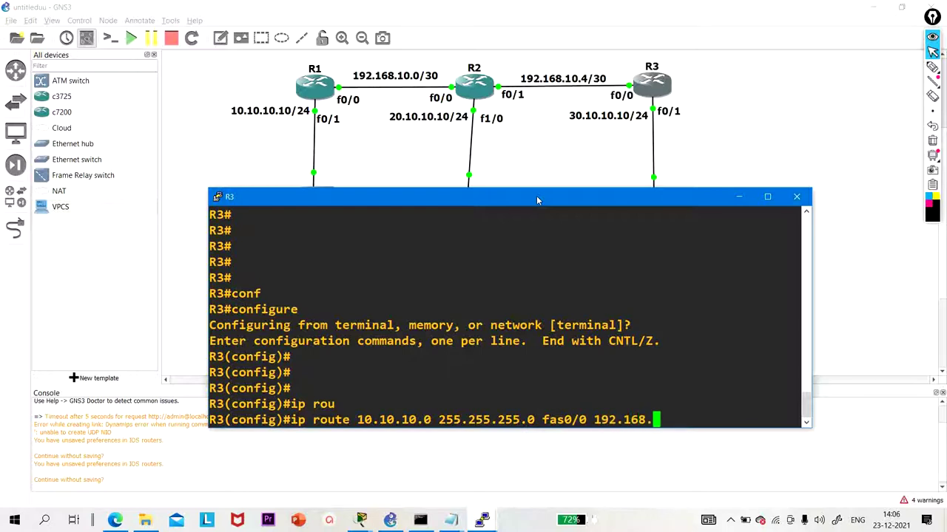
type("10.5")
key("Return")
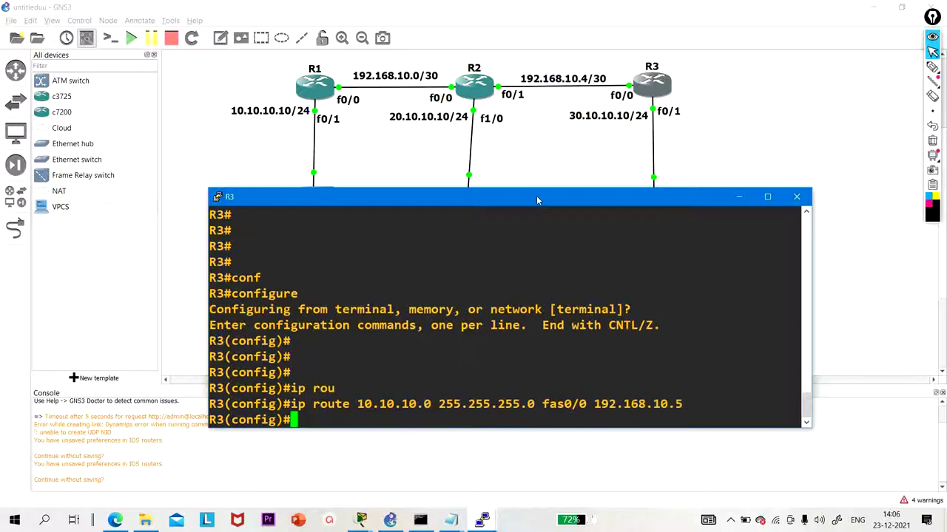
- Reuse R3's previous route command with destination 20.10.10.0, keeping mask 255.255.255.0, exit interface fas0/0 and next hop 192.168.10.5
key("Up")
key("Left")
key("Left")
key("Left")
key("Left")
key("Left")
key("Left")
key("Left")
key("Left")
key("Left")
key("Left")
key("Left")
key("Left")
key("Left")
key("Left")
key("Left")
key("Left")
key("Left")
key("Left")
key("Left")
key("Left")
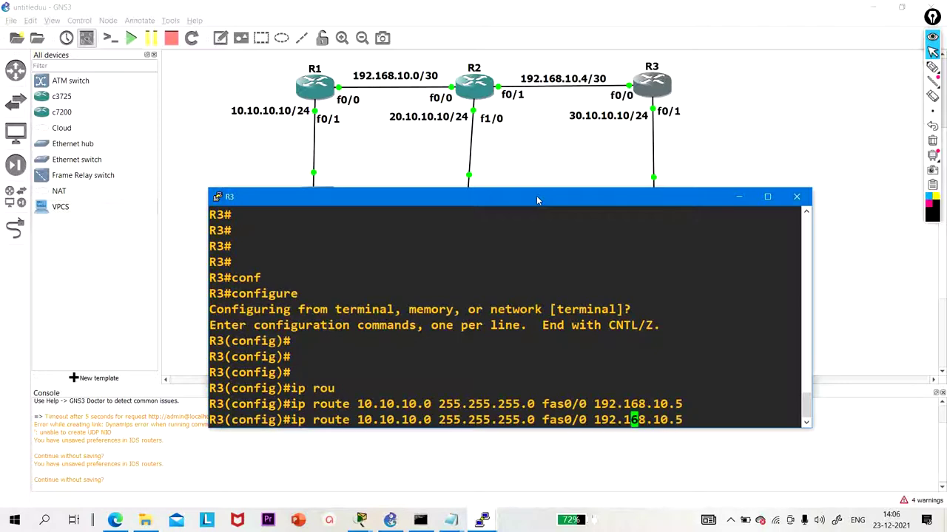
key("Left")
key("Left")
key("Left")
key("Left")
key("Left")
key("Left")
key("Left")
key("Left")
key("Left")
key("Left")
key("Left")
key("Left")
key("Left")
key("Left")
key("Left")
key("Left")
key("Left")
key("BackSpace")
type("2")
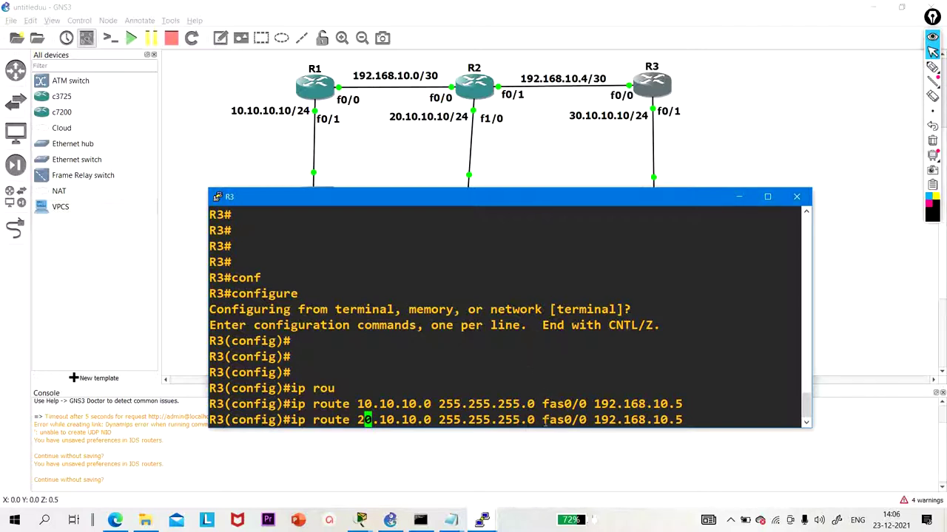
left_click_drag(543, 423, 678, 428)
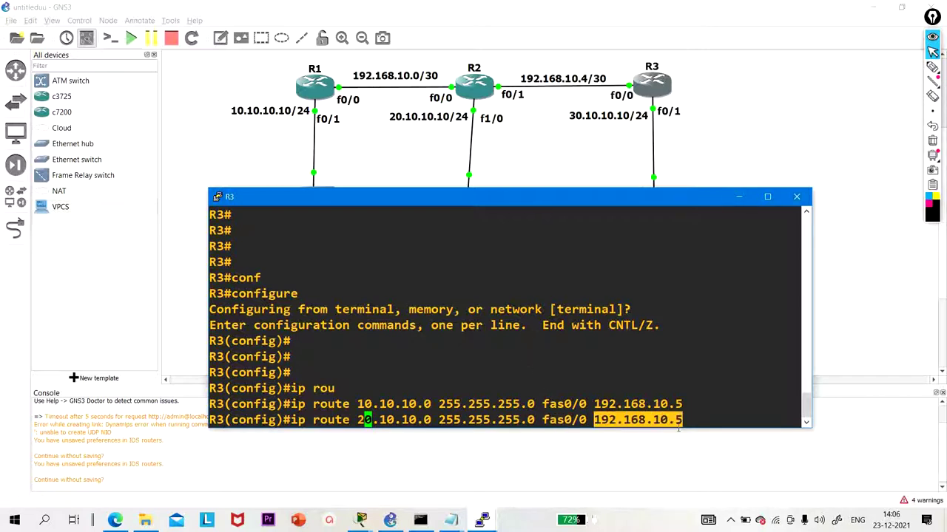
key("Return")
- Exit R3's configuration mode and display its IP routing table
type("exi")
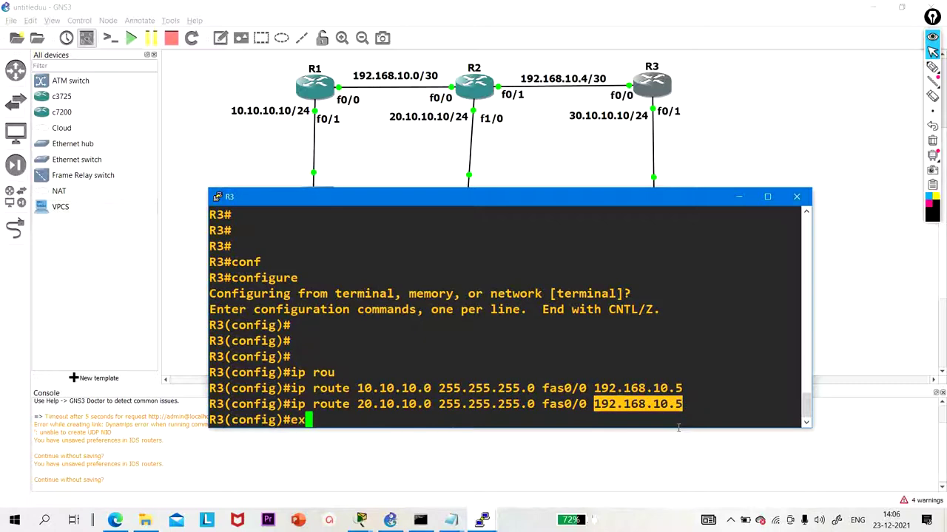
key("Return")
key("Return")
key("Return")
key("Return")
type("sh")
key("Tab")
type("i")
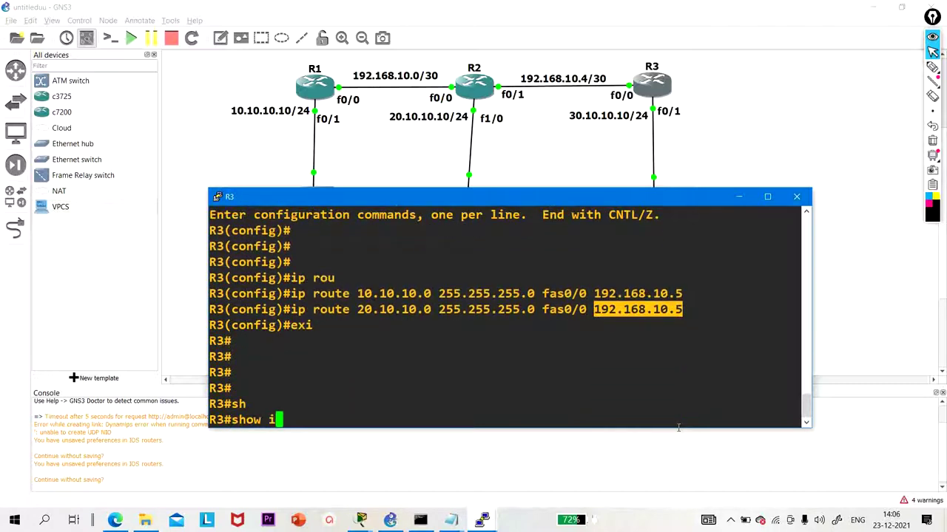
type("p rou")
key("Return")
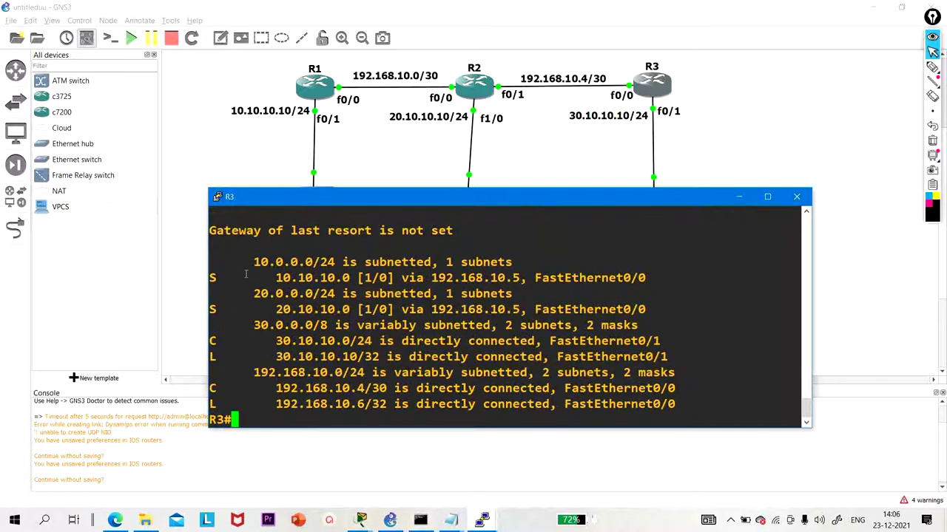
- Highlight the static 10.10.10.0 and 20.10.10.0 entries in R3's routing table, then minimize the R3 console
left_click_drag(269, 277, 363, 279)
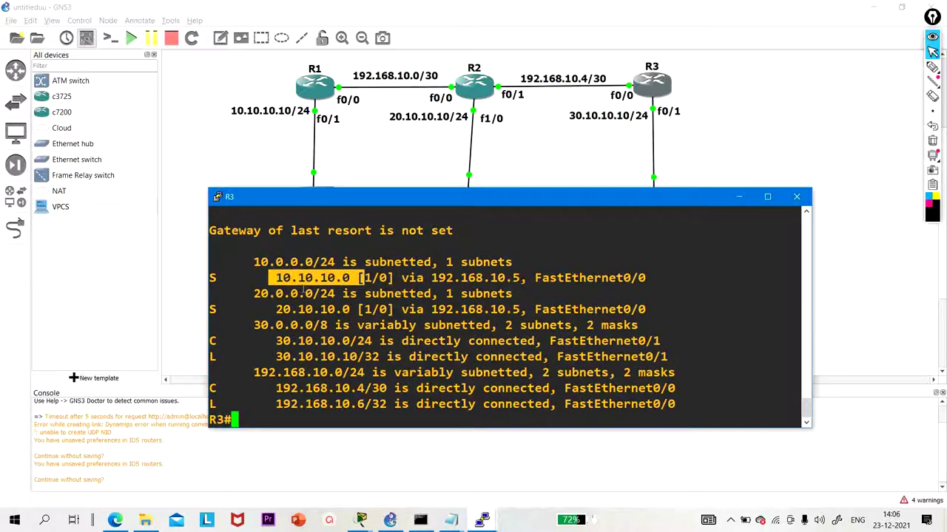
left_click_drag(269, 309, 647, 317)
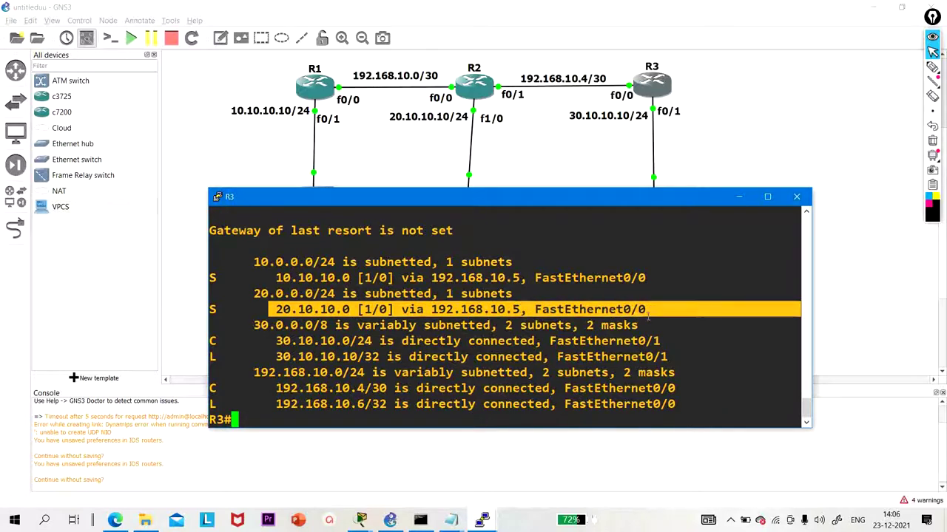
left_click(740, 198)
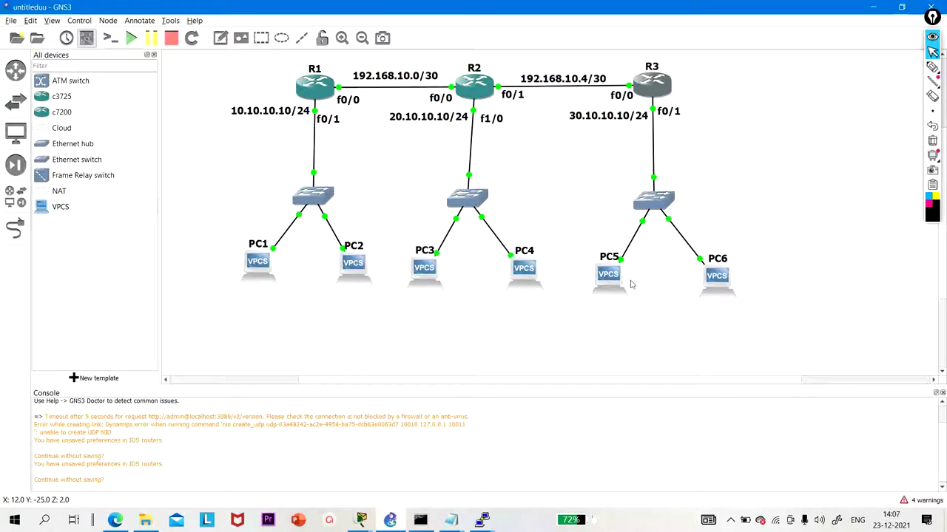
- Open PC5's console and assign it the IP address 30.10.10.1/24 with gateway 30.10.10.10
double_click(605, 289)
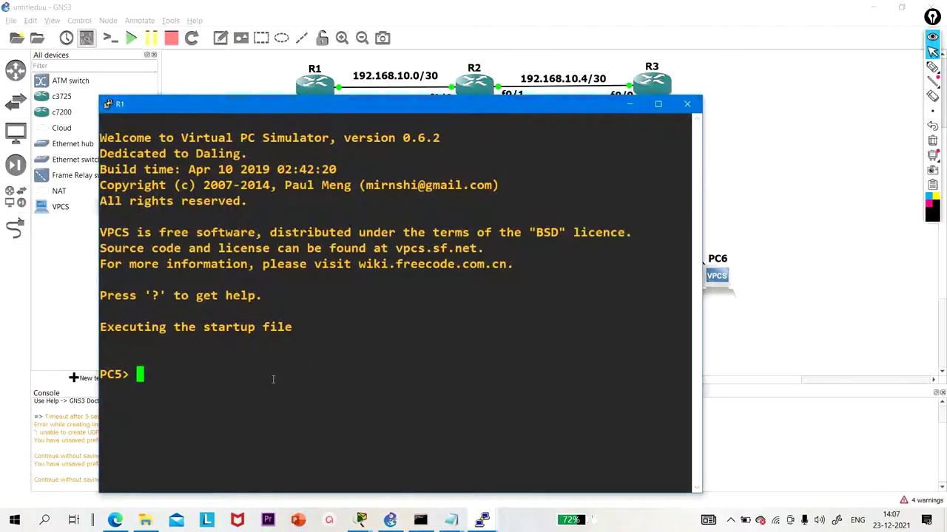
type("ip 30.10")
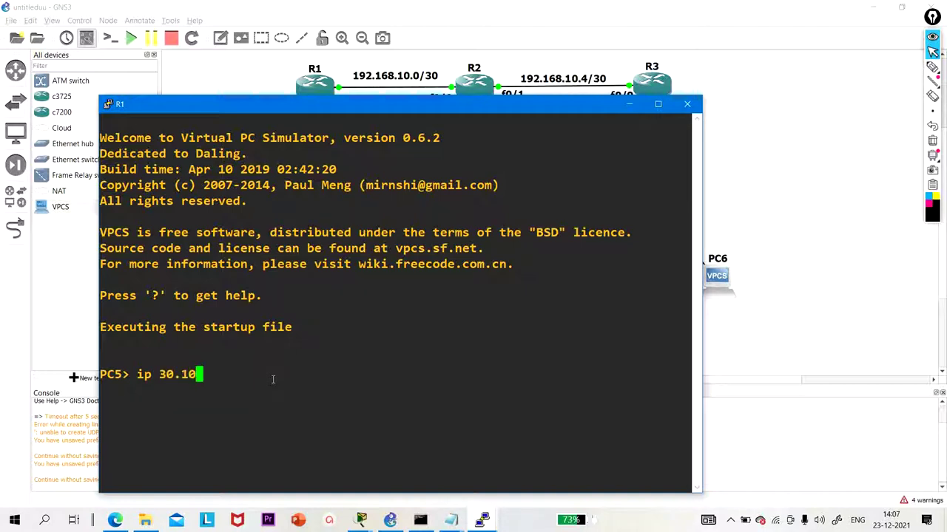
type(".10.1/24")
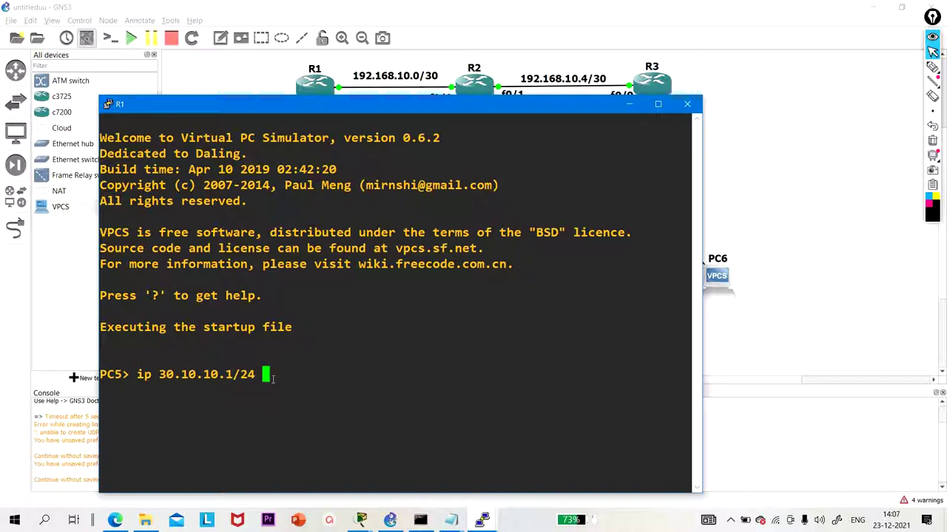
type(" 30.10.10")
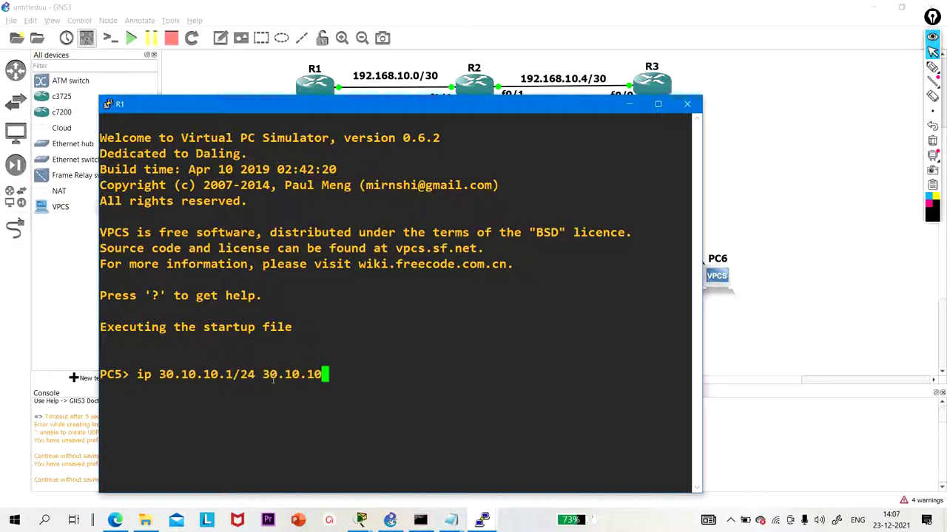
type(".10")
key("Return")
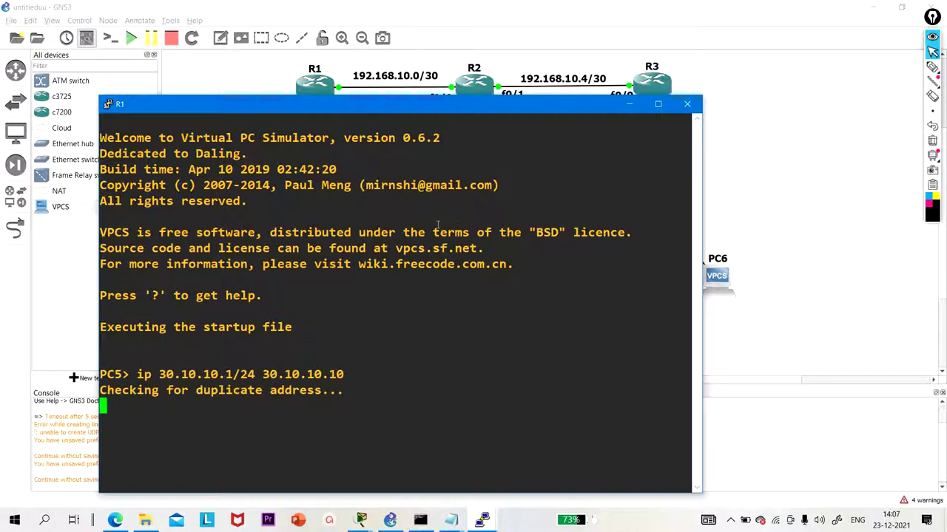
left_click(629, 104)
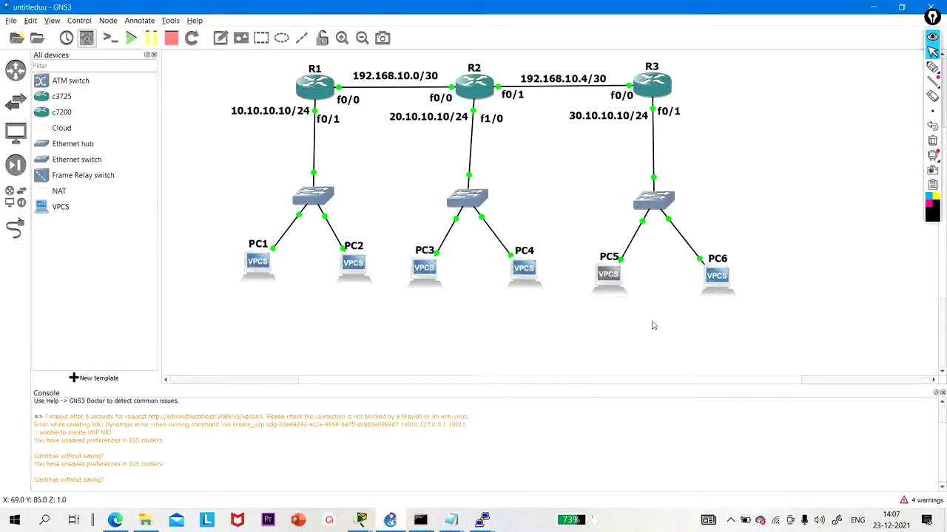
double_click(258, 264)
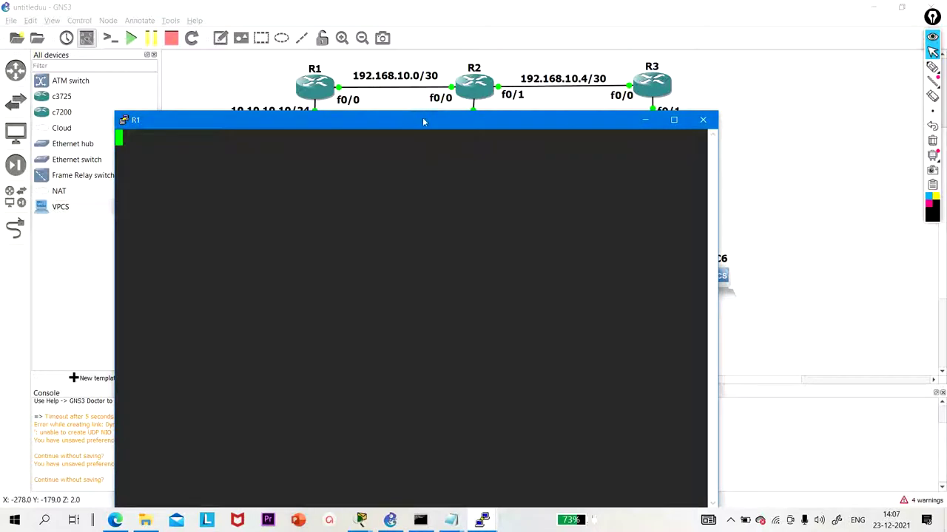
left_click(423, 111)
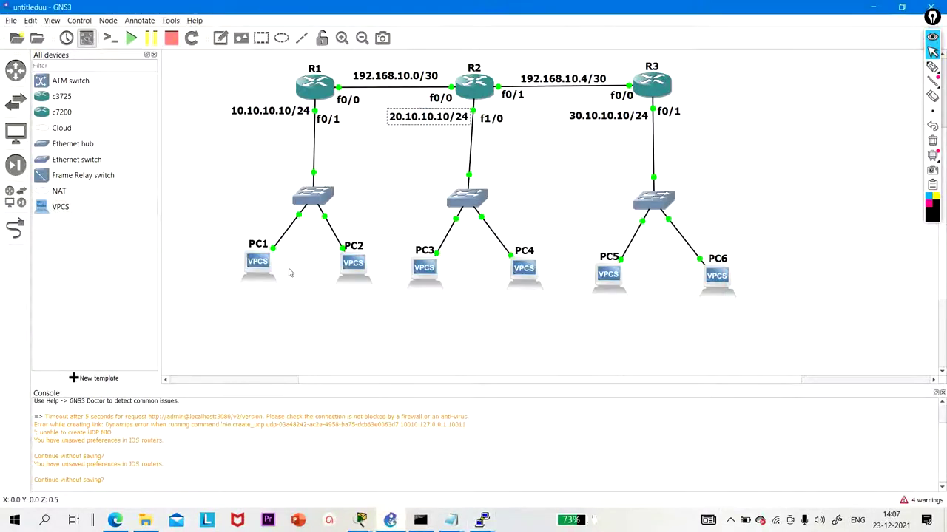
left_click(481, 520)
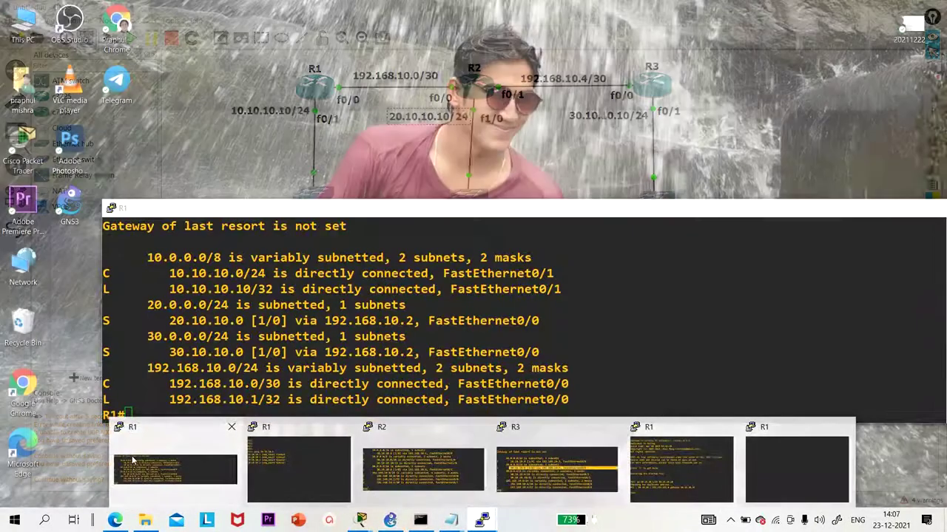
left_click(137, 463)
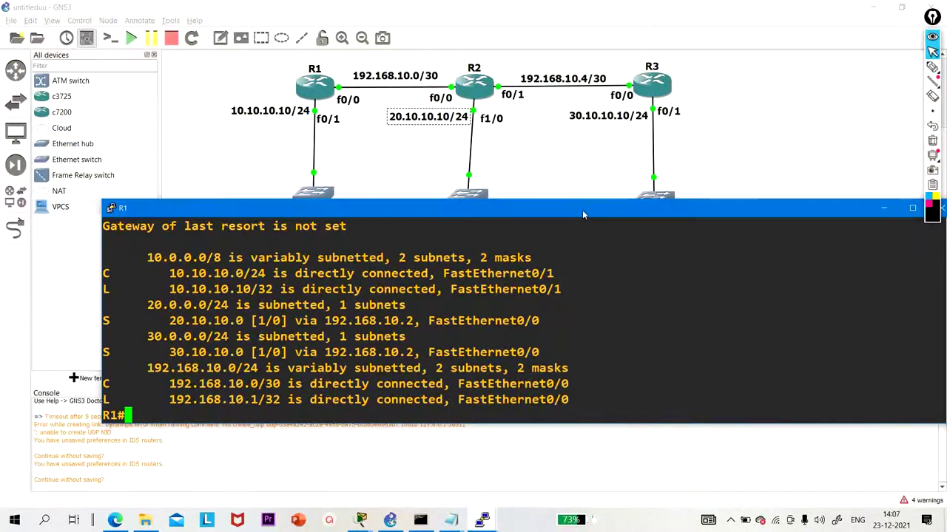
- Close PC5's console session and minimize R1's console to reveal the topology
left_click(481, 520)
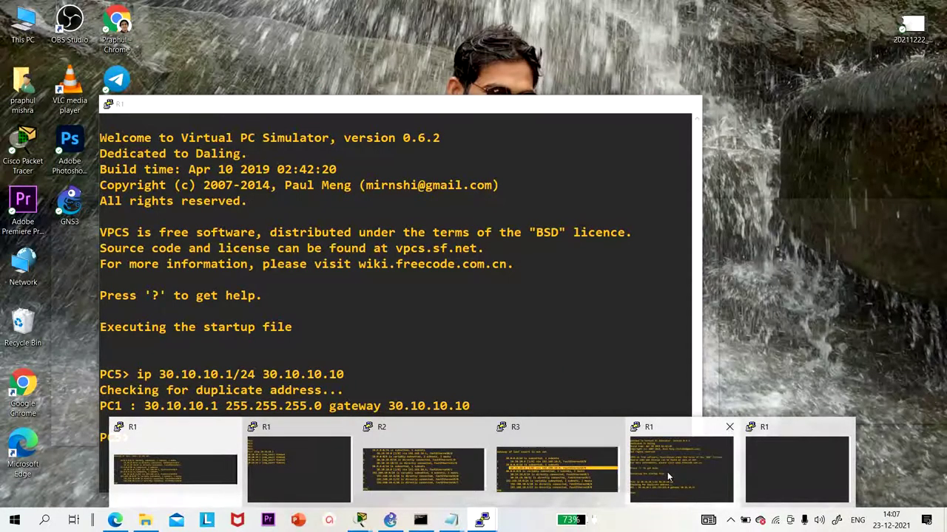
left_click(667, 471)
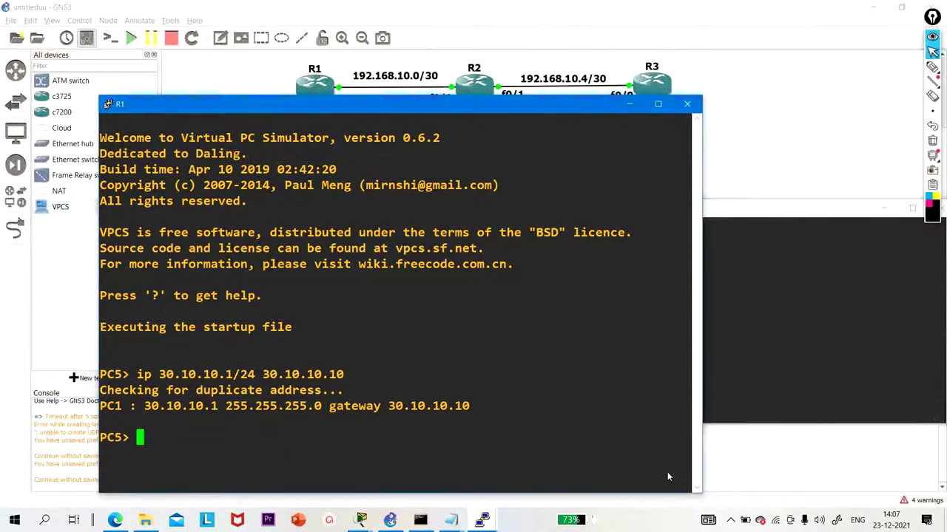
left_click(687, 109)
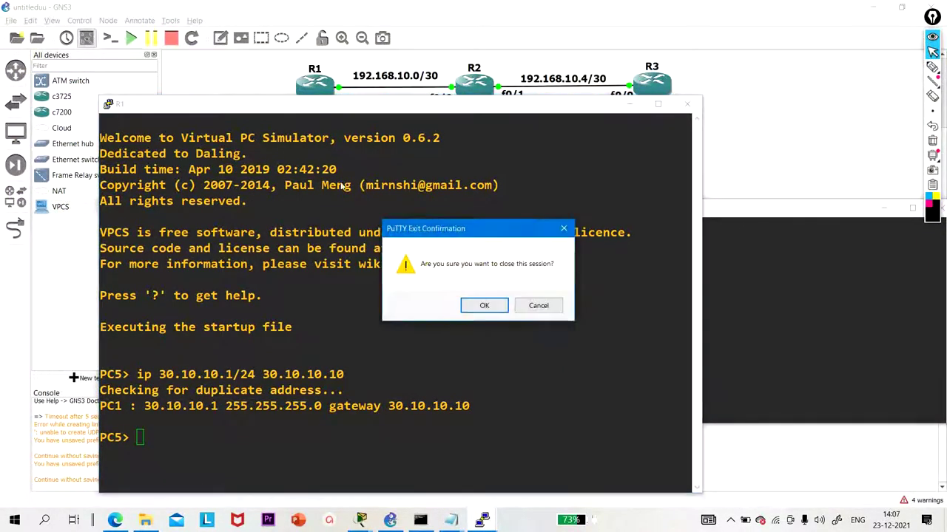
left_click(479, 305)
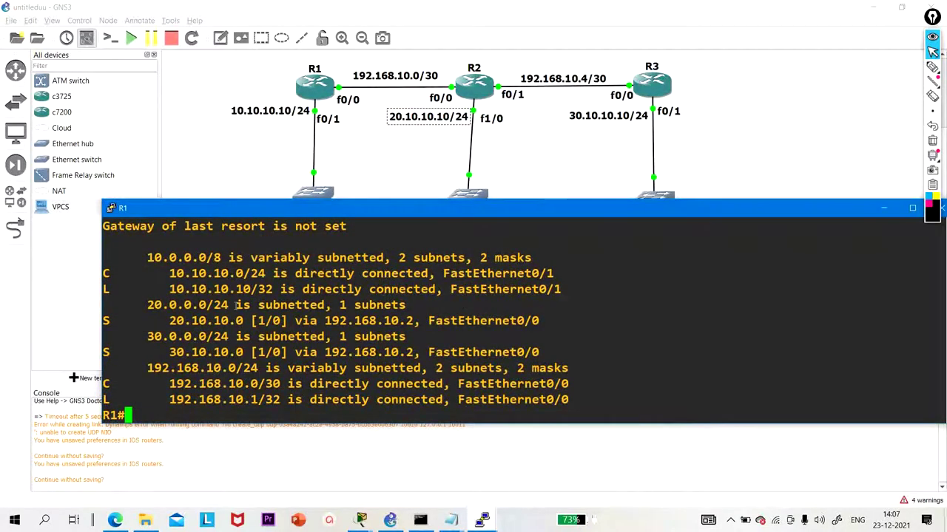
left_click(882, 207)
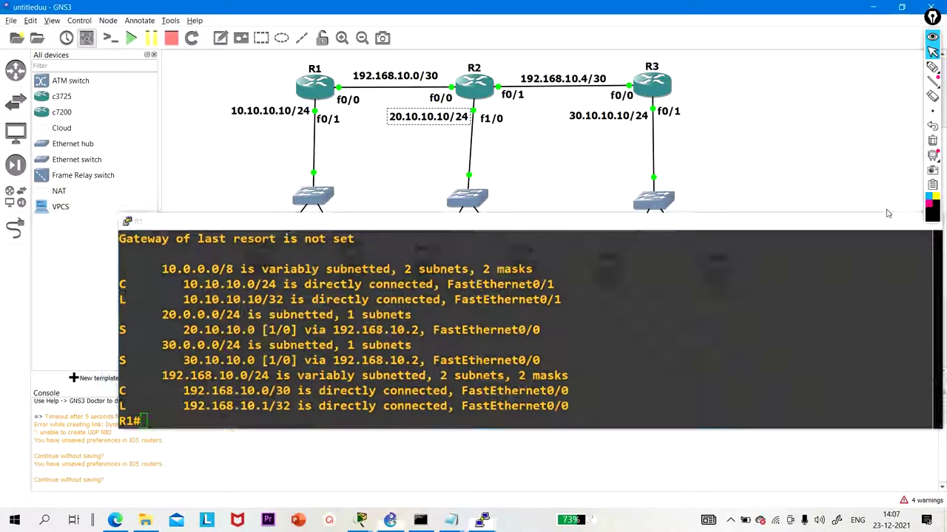
- Open PC1's console, bring up its prompt, and move the console window below the topology diagram
left_click(260, 267)
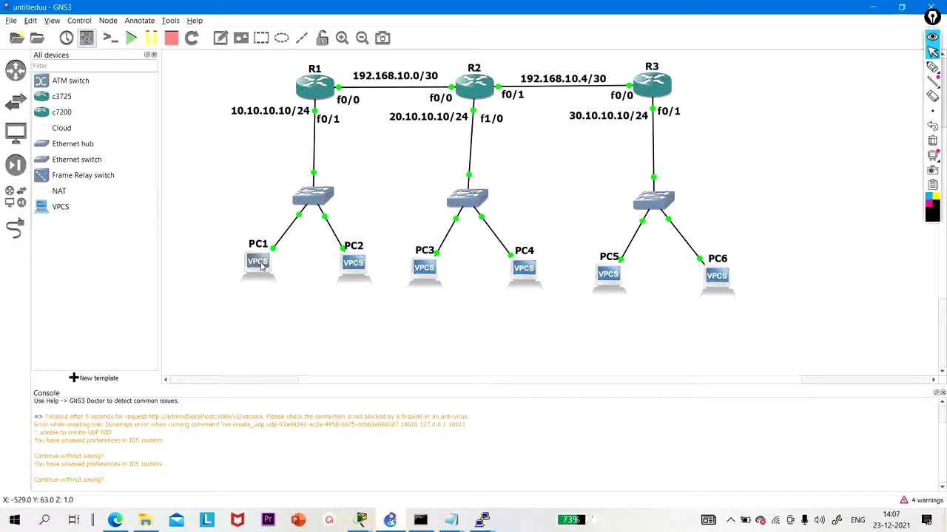
double_click(260, 264)
key("Return")
key("Return")
key("Return")
key("Return")
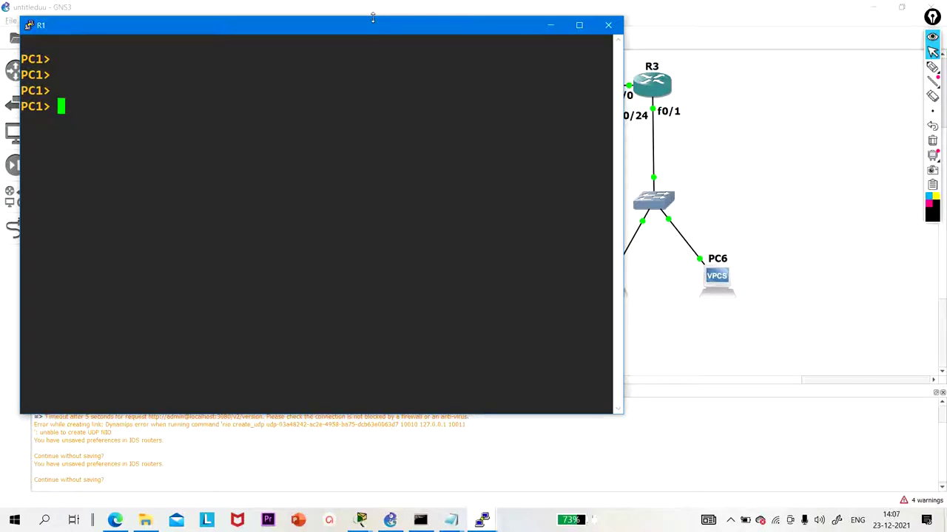
left_click_drag(373, 16, 537, 331)
- Ping PC5's address 30.10.10.1 from PC1
type("ping 3")
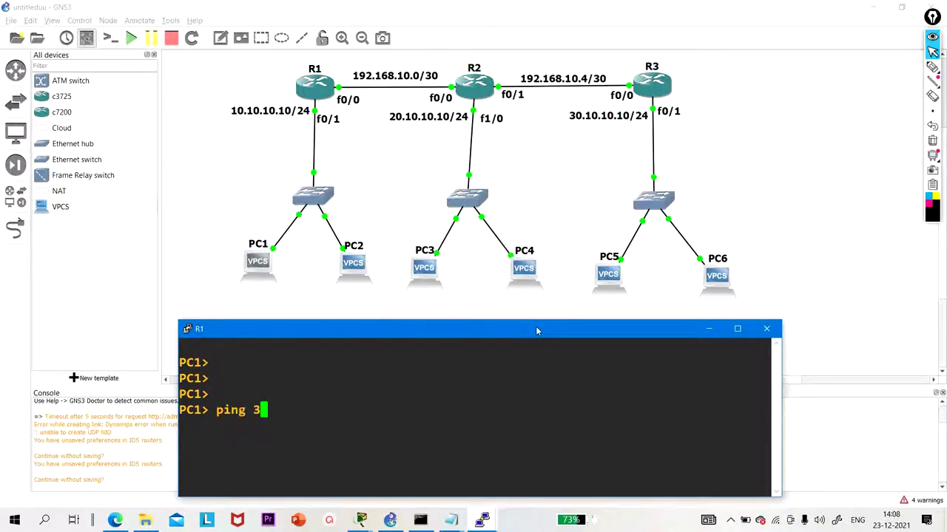
type("0.10.10.1")
key("Return")
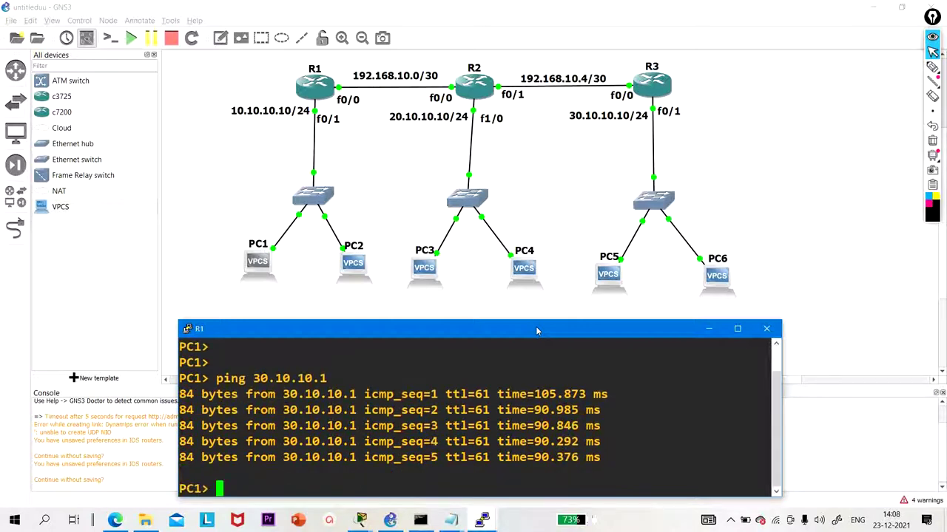
- Reuse PC1's previous ping command with destination 20.10.10.1, then minimize the console
key("Up")
key("BackSpace")
key("BackSpace")
key("BackSpace")
key("BackSpace")
key("BackSpace")
key("BackSpace")
key("BackSpace")
key("BackSpace")
key("BackSpace")
key("BackSpace")
type("20.10.")
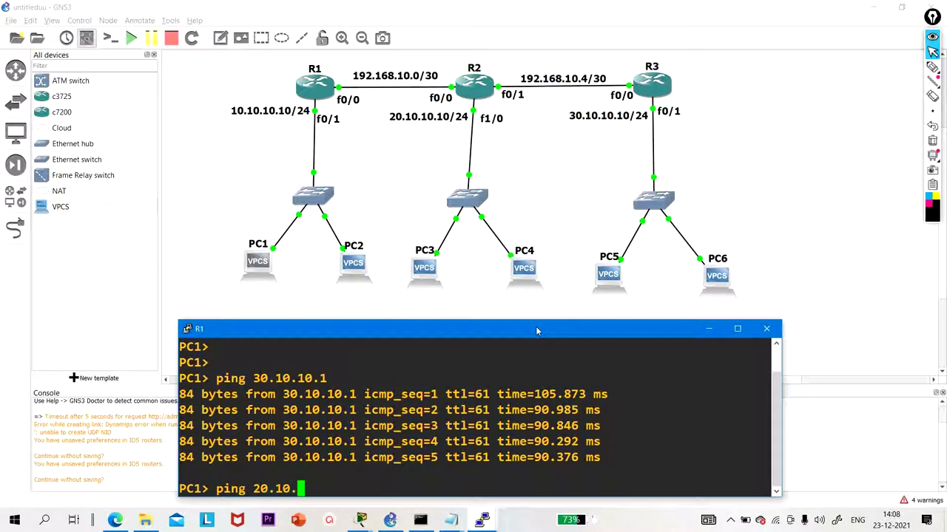
type("10.1")
key("Return")
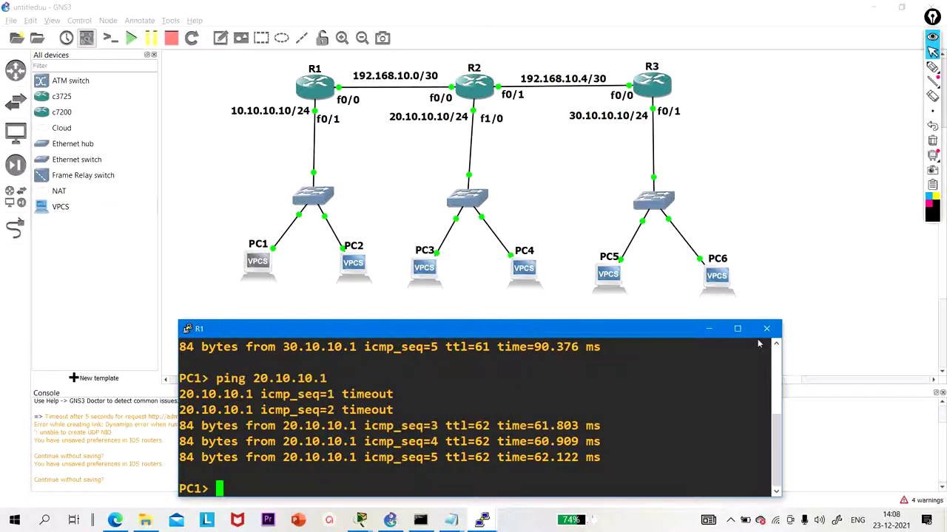
left_click(718, 334)
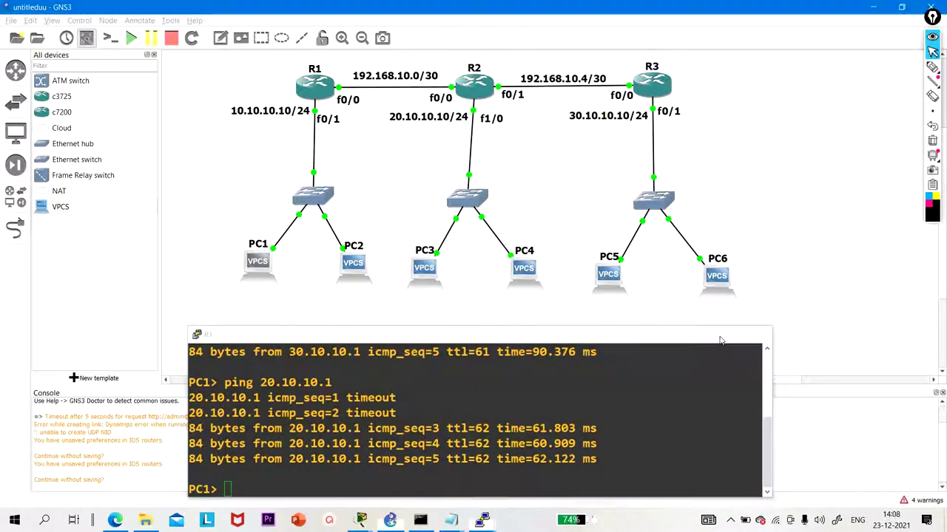